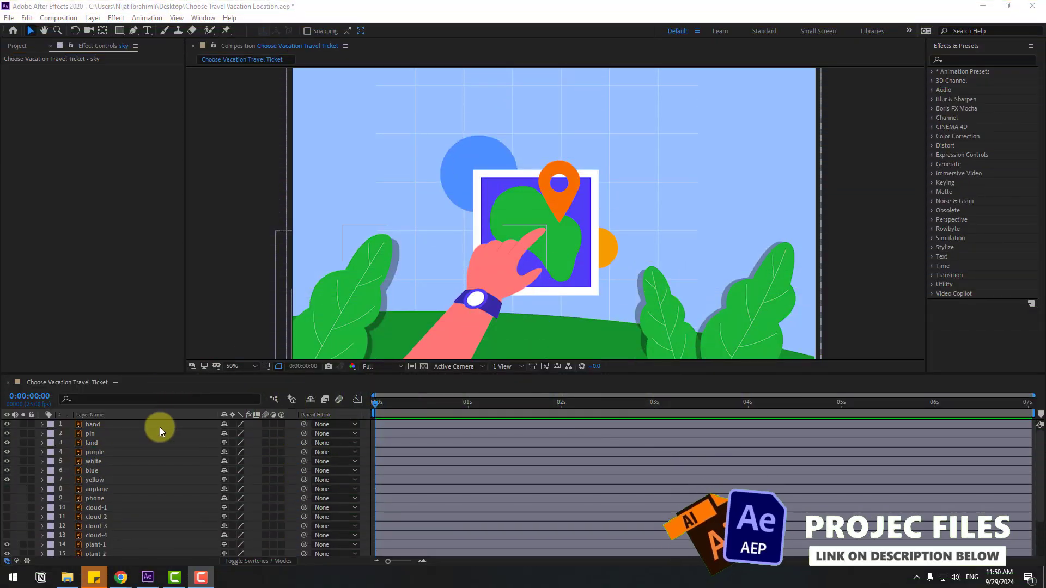
Show the Layer > New submenu listing the new layer types
left_click(93, 17)
mouse_move(95, 31)
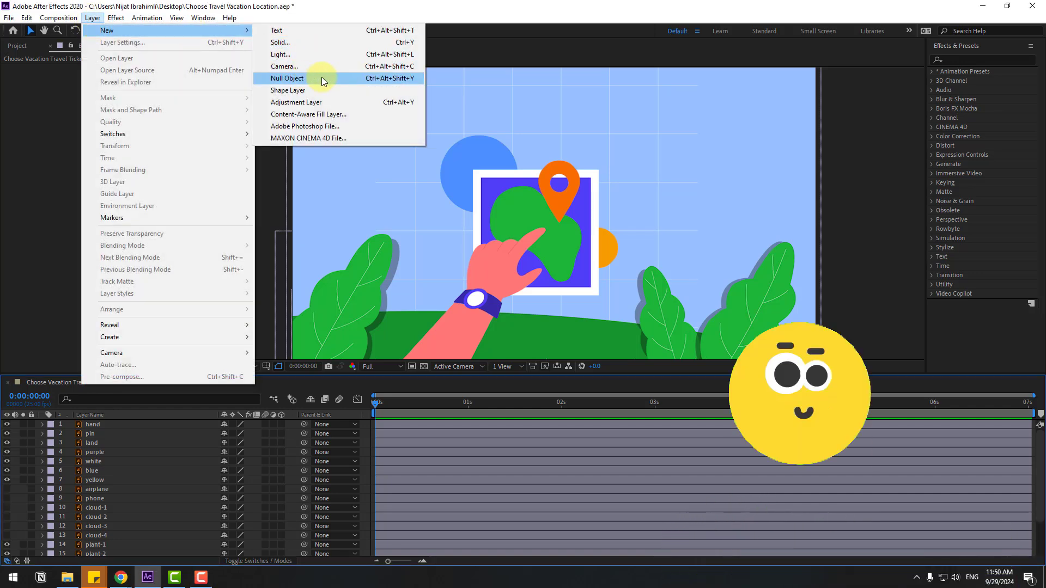
Add a Null Object layer (Null 1) to the composition
left_click(324, 76)
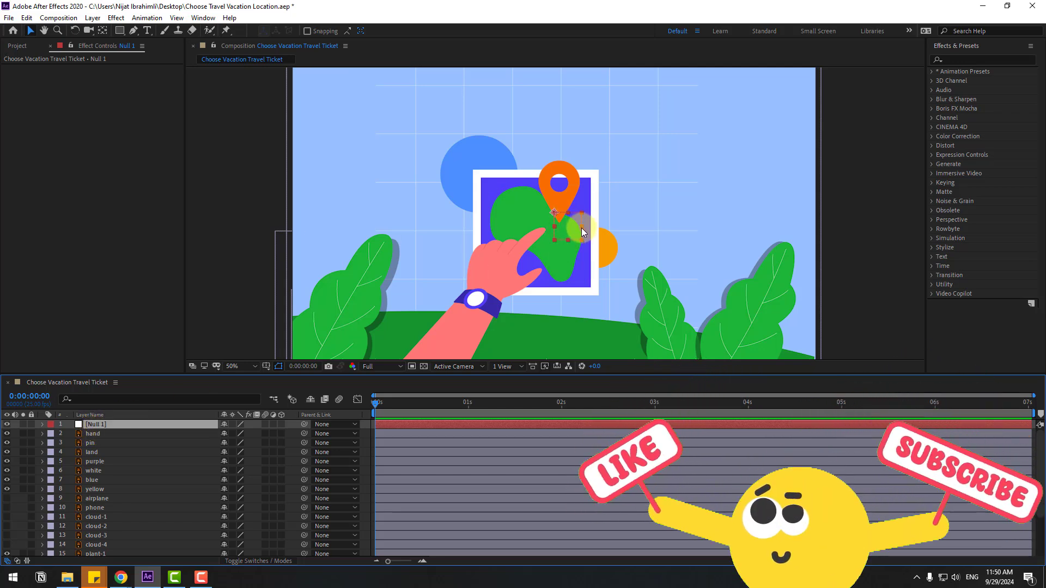
key("ctrl")
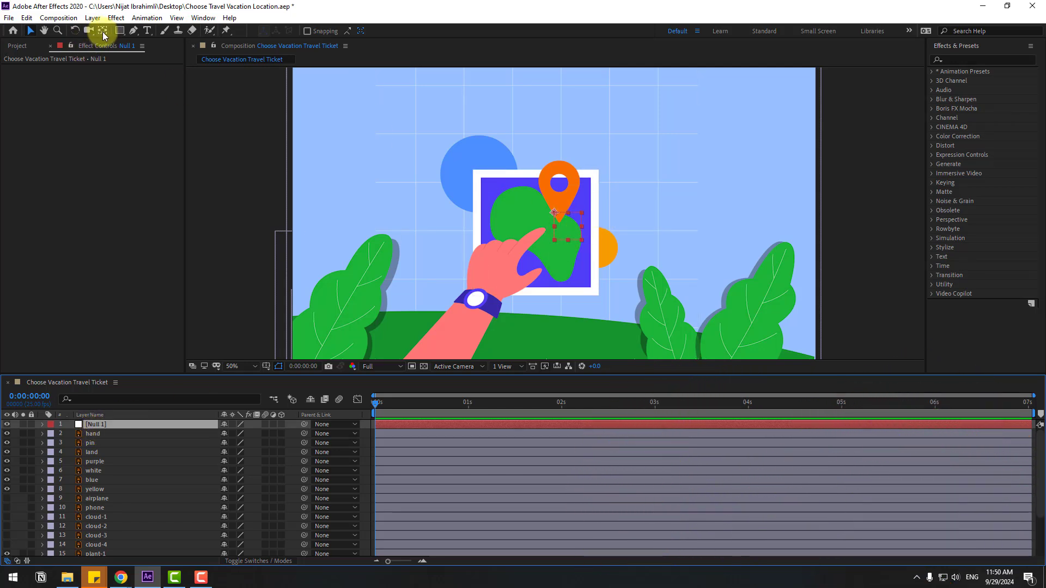
left_click(102, 32)
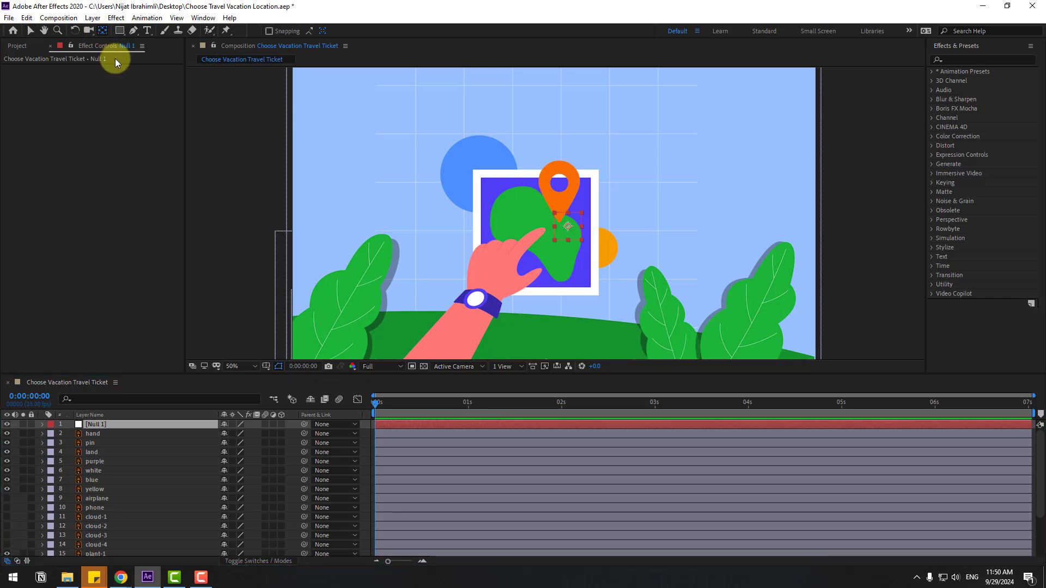
left_click(31, 32)
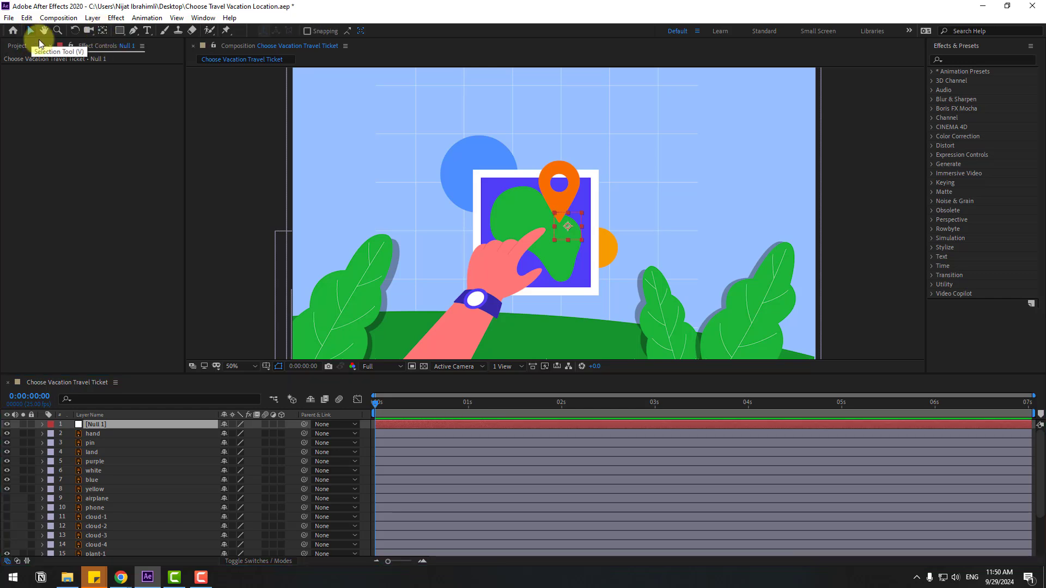
Parent every layer from hand down to grid to Null 1, testing and undoing a move
left_click(89, 433)
scroll(121, 488, "down", 1)
scroll(121, 489, "down", 1)
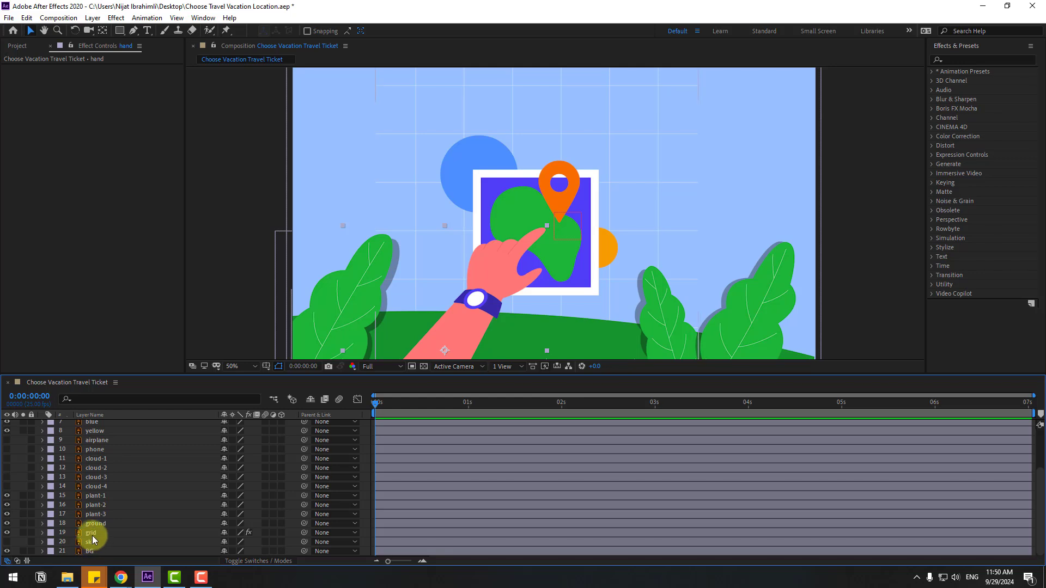
left_click(92, 536, "shift")
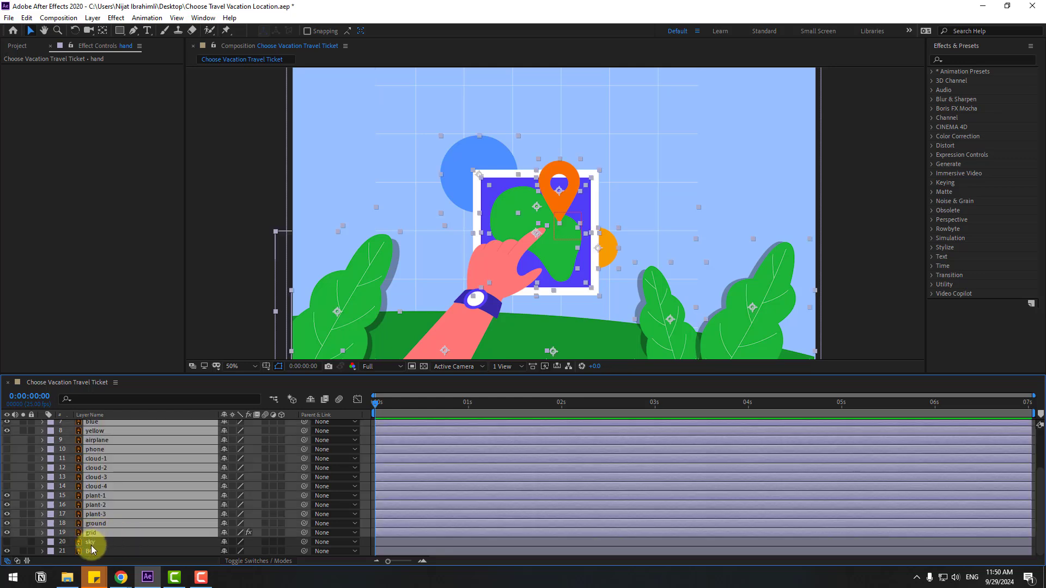
scroll(107, 519, "up", 2)
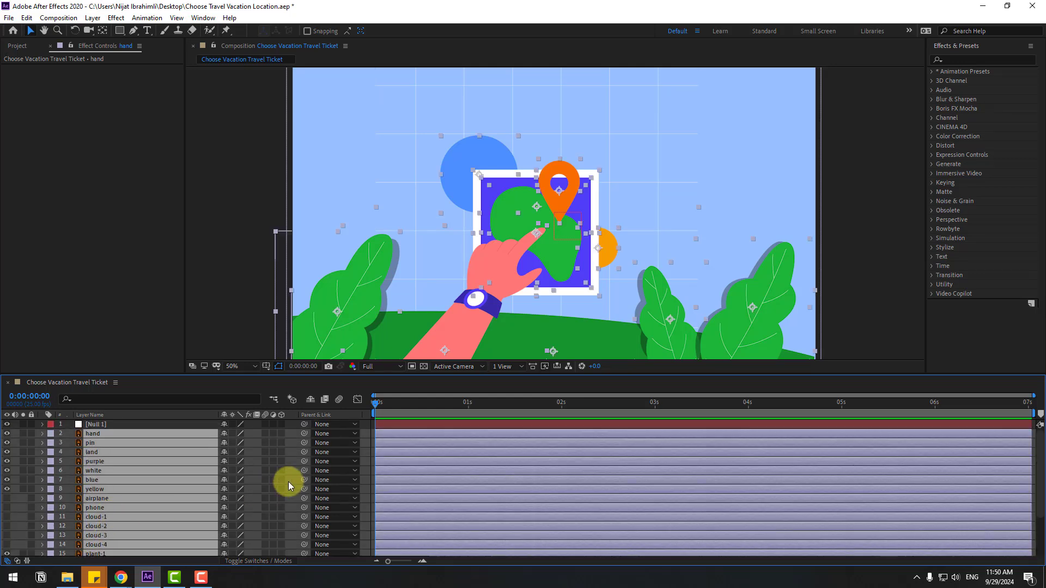
left_click_drag(305, 435, 97, 424)
mouse_move(563, 277)
left_mouse_down()
mouse_move(552, 259)
mouse_move(583, 277)
left_mouse_up()
key("ctrl+z")
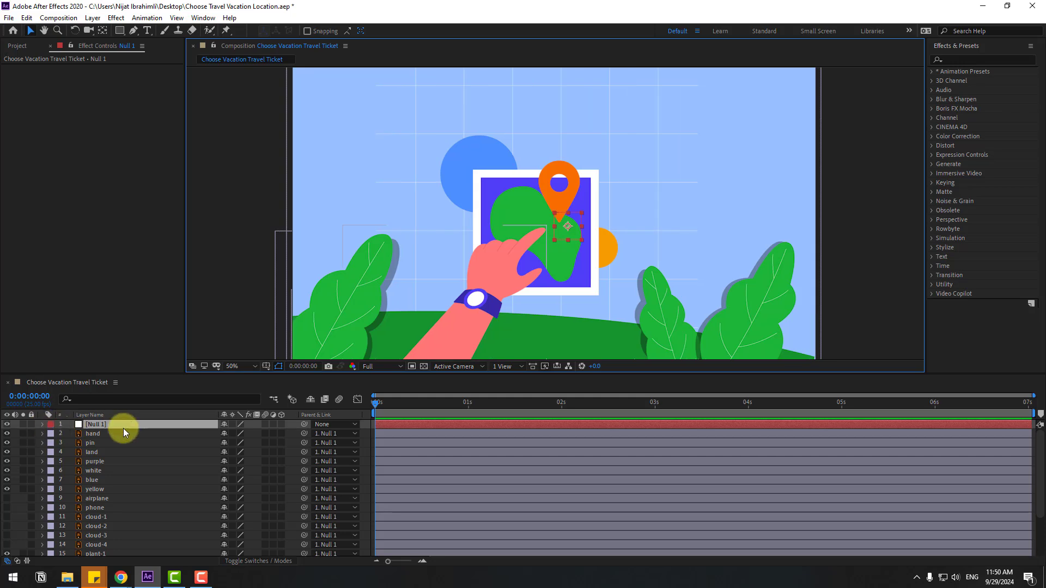
Hide Null 1, solo the hand layer and raise it so the whole arm shows
left_click(7, 426)
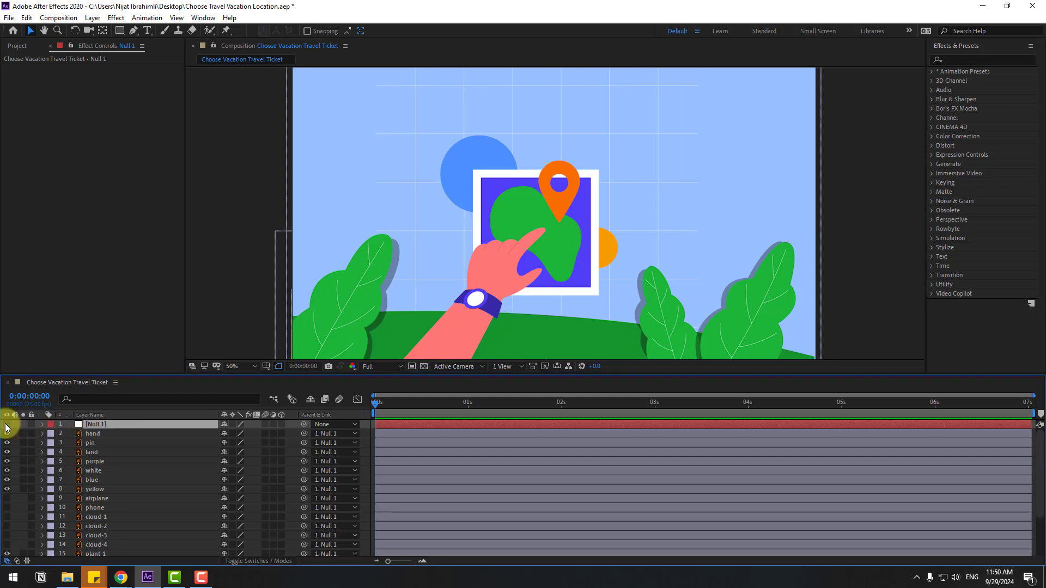
left_click(482, 298)
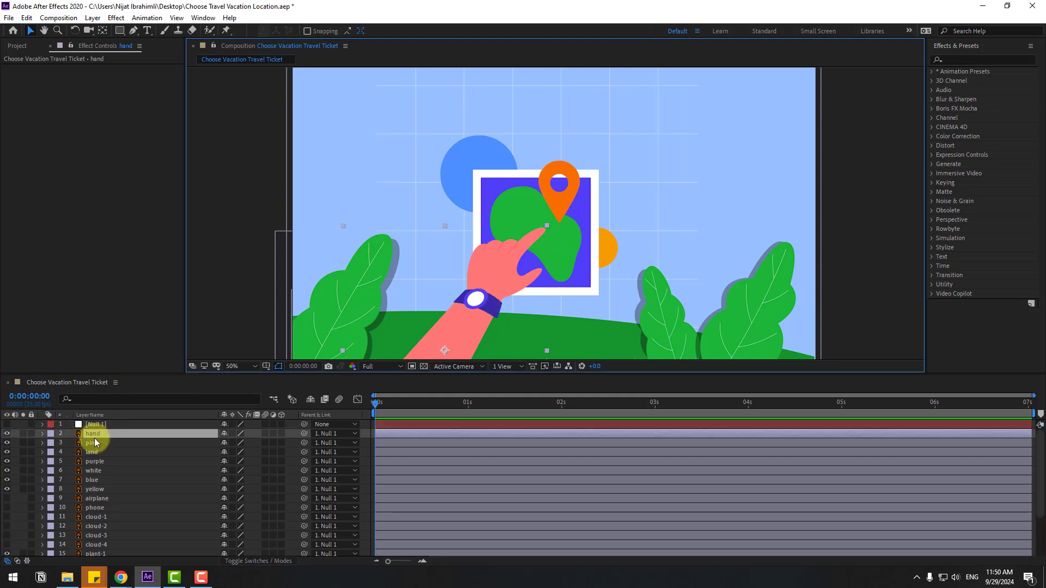
left_click(23, 434)
left_click_drag(474, 320, 466, 175)
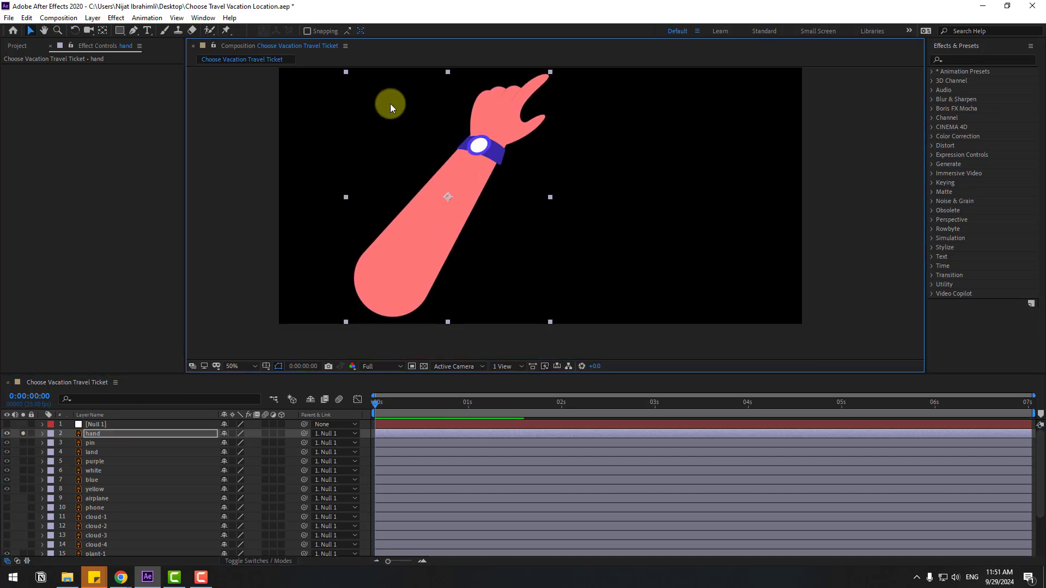
Place three puppet pins on the hand at the arm's base, forearm and fingers
left_click(226, 31)
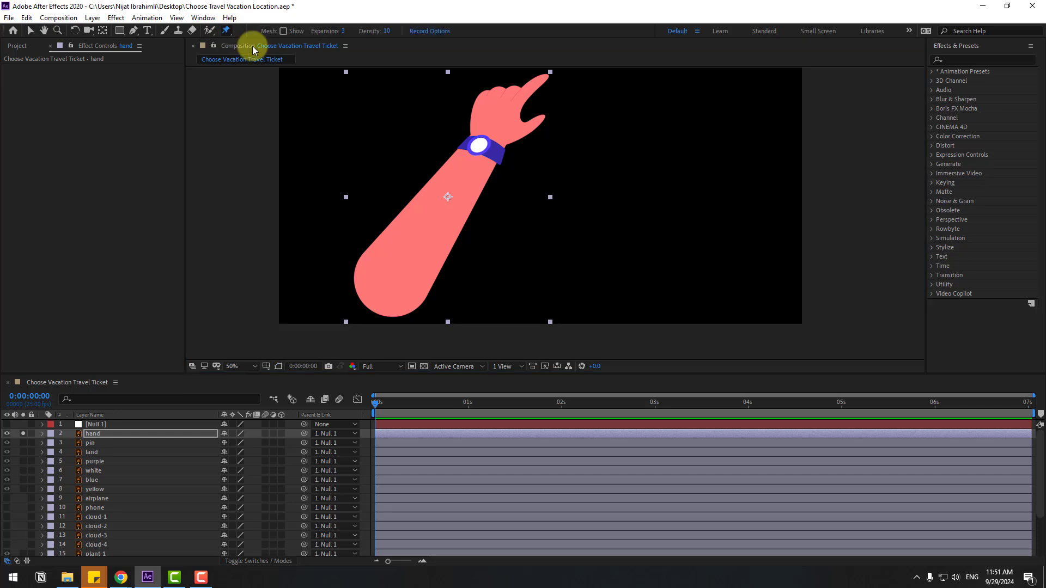
left_click(382, 287)
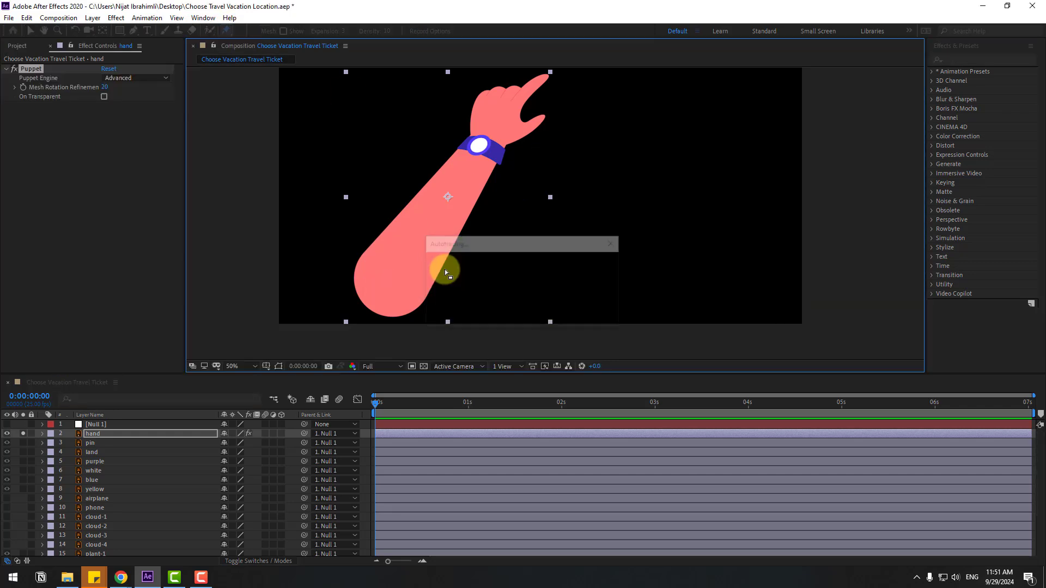
left_click(443, 200)
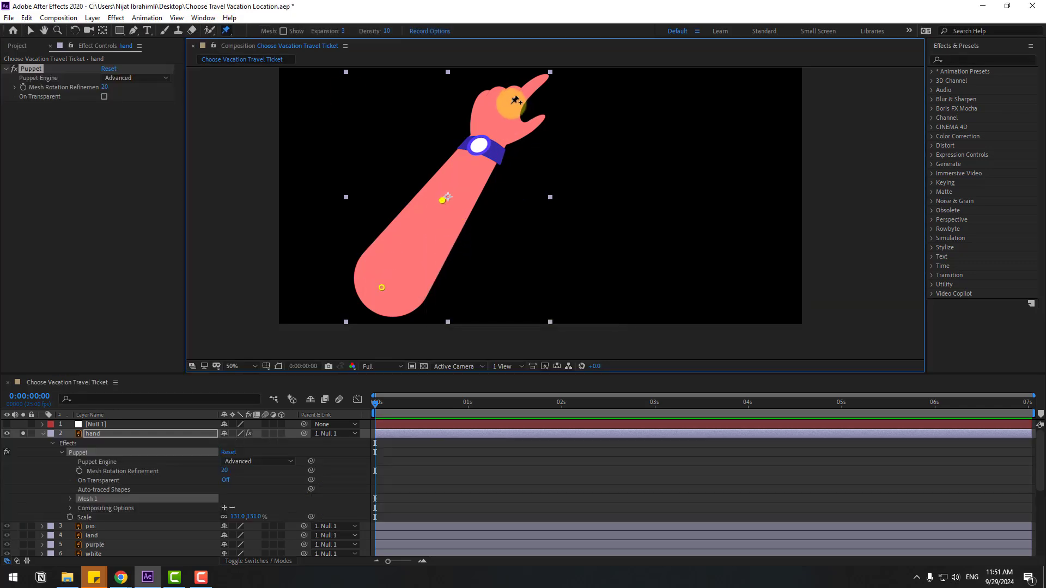
left_click(511, 103)
left_click(30, 31)
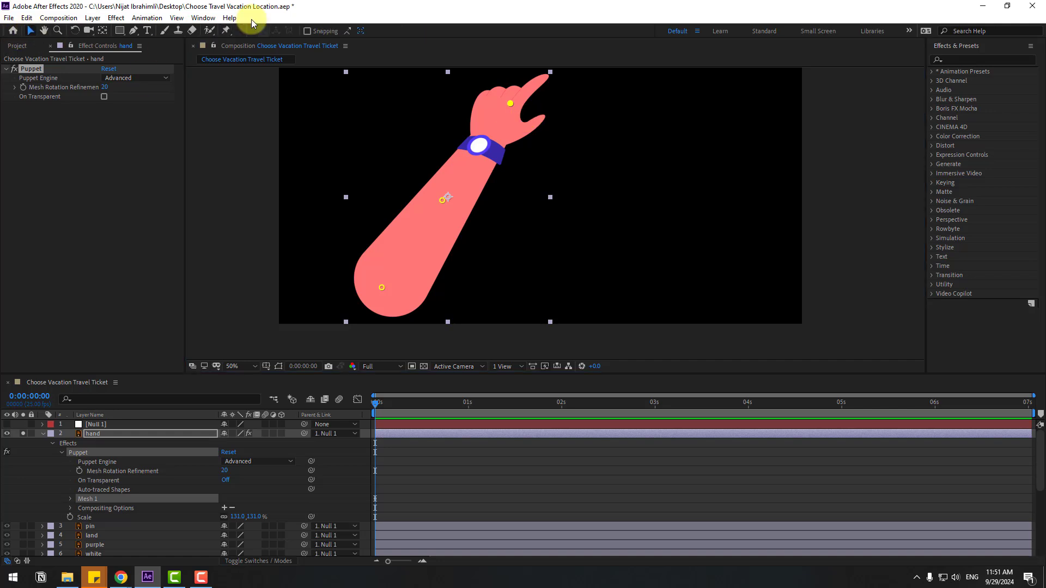
left_click(203, 18)
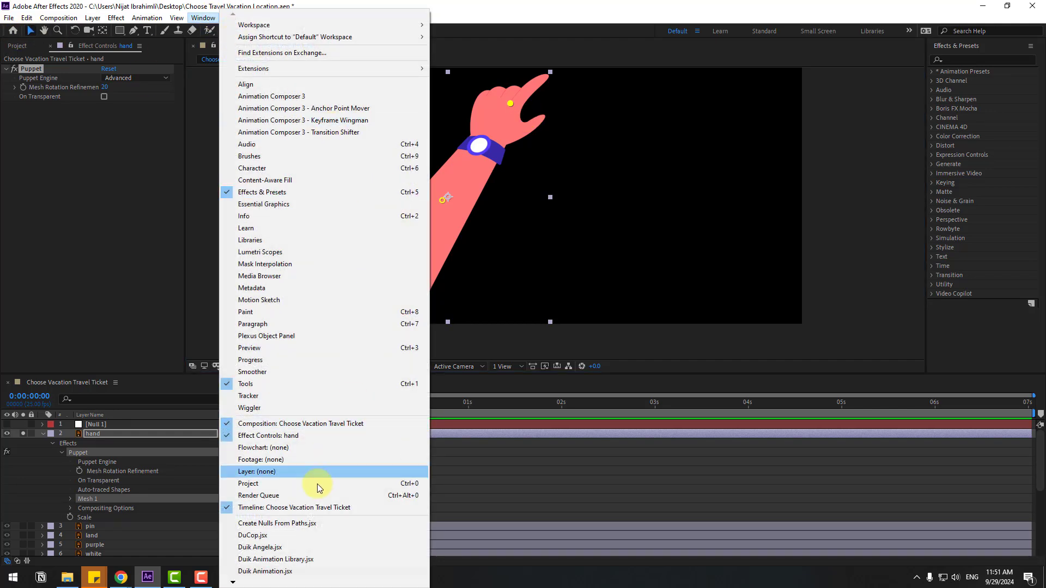
Use Duik Angela's Links & constraints Add Pins to create controller layers for the hand's puppet pins
left_click(284, 548)
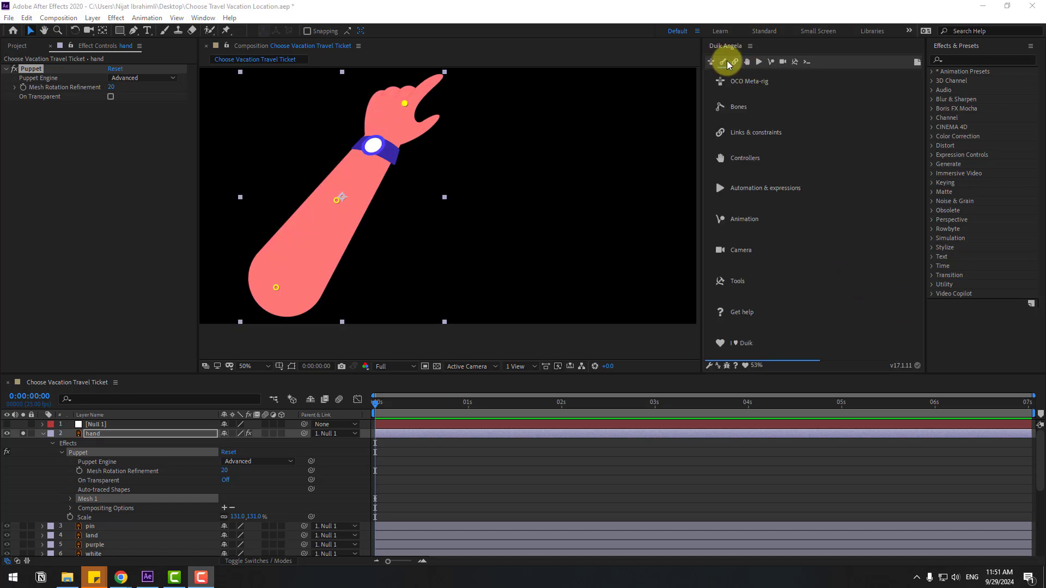
left_click(735, 62)
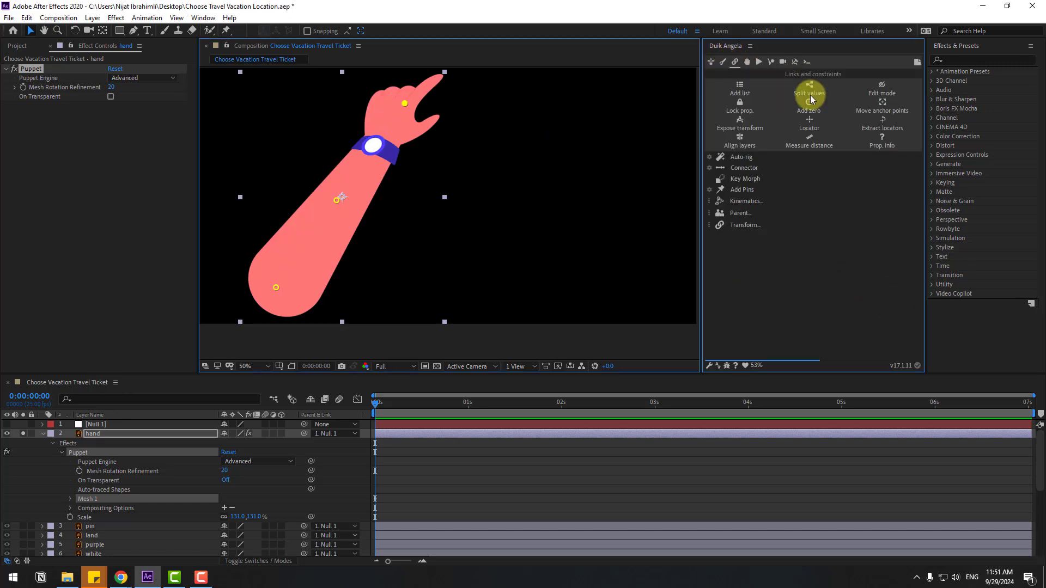
left_click(48, 489)
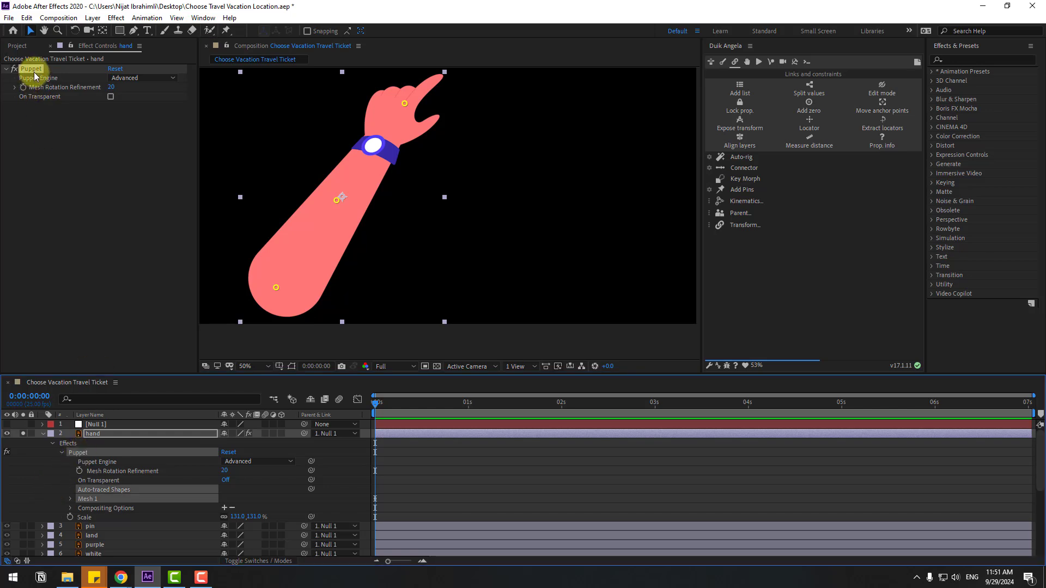
left_click(741, 190)
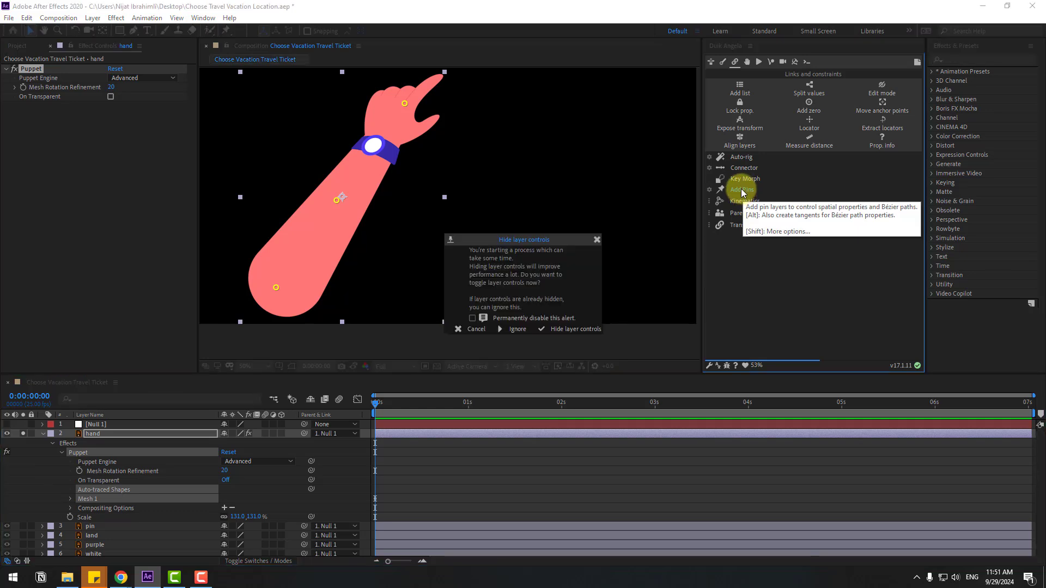
left_click(511, 332)
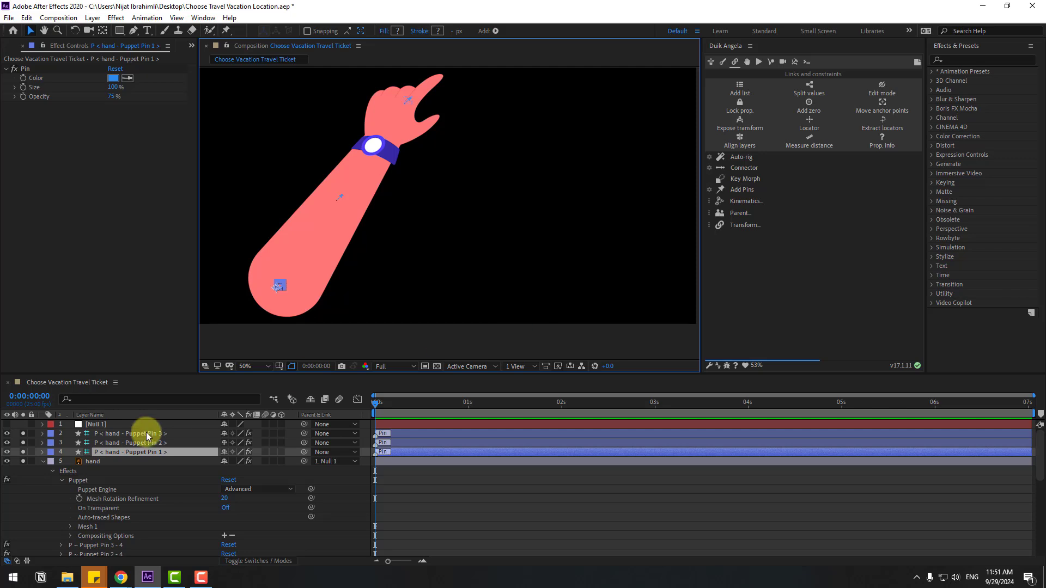
Parent Puppet Pin 3 to Pin 2 and Pin 2 to Pin 1, then select all three pins
left_click(120, 435)
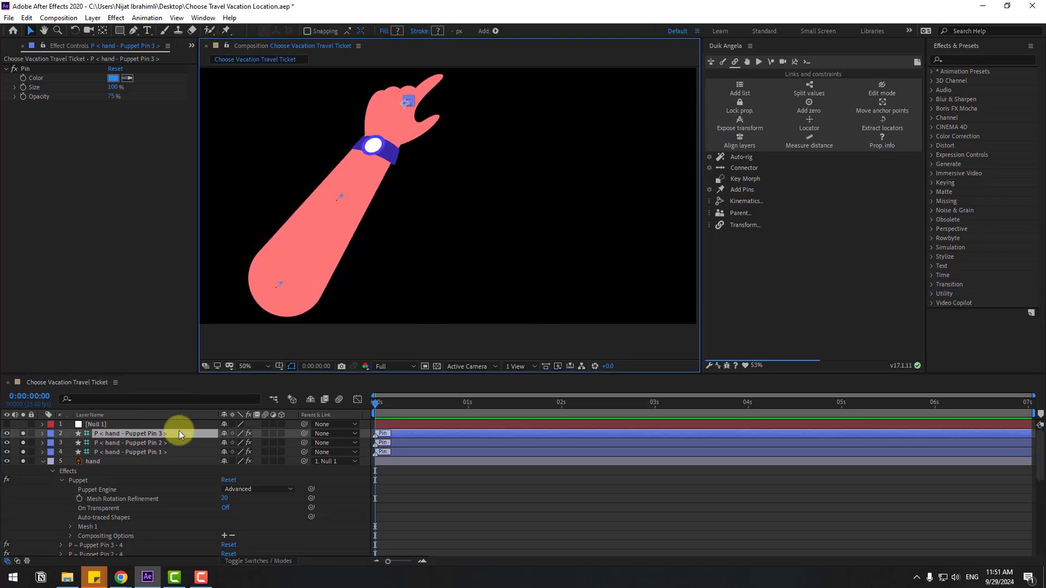
left_click(119, 482)
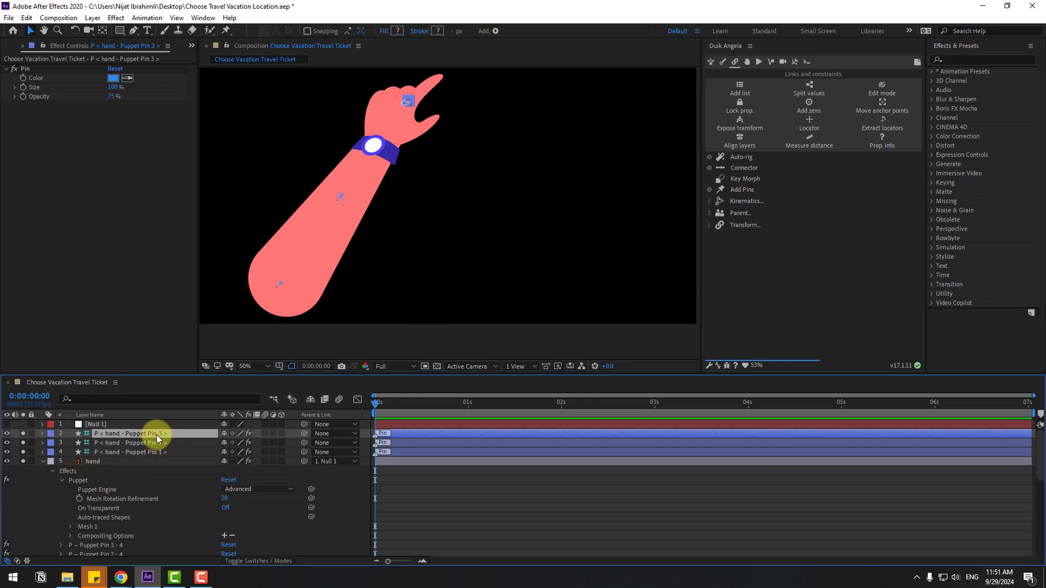
left_click_drag(305, 434, 128, 443)
left_click(129, 445)
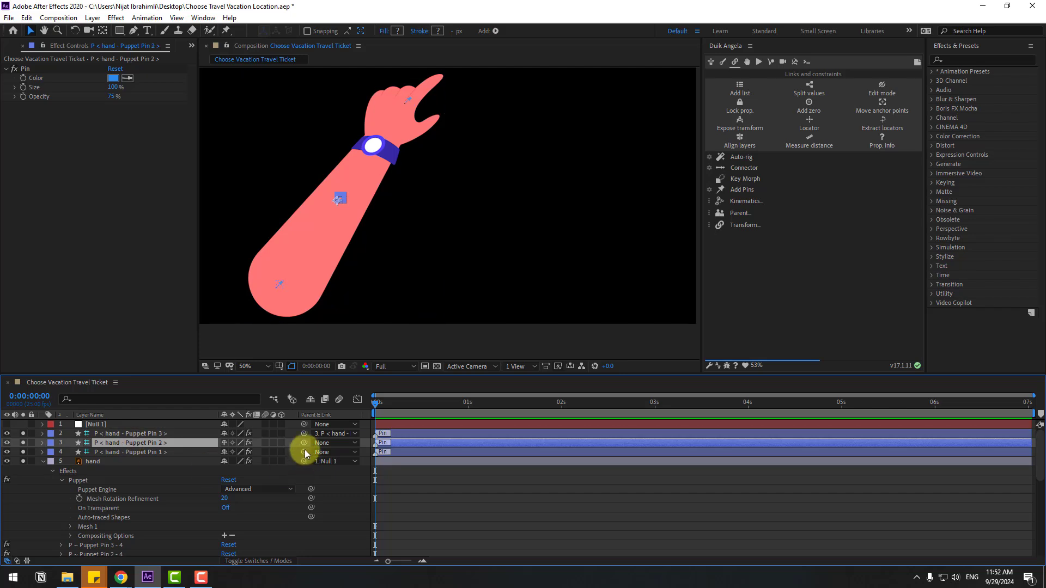
left_click_drag(304, 445, 145, 453)
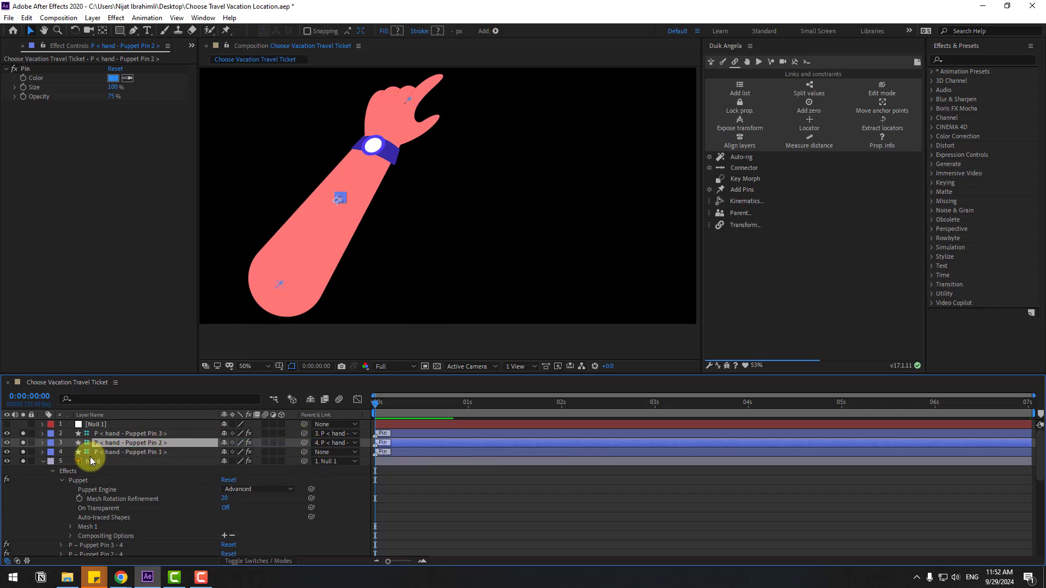
left_click(43, 462)
left_click(139, 453)
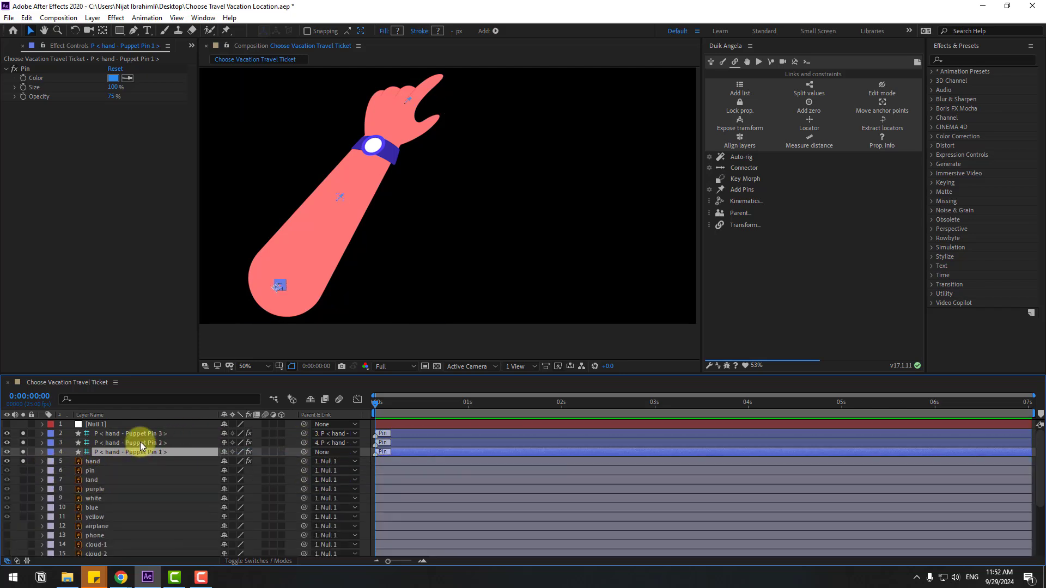
left_click(142, 434, "shift")
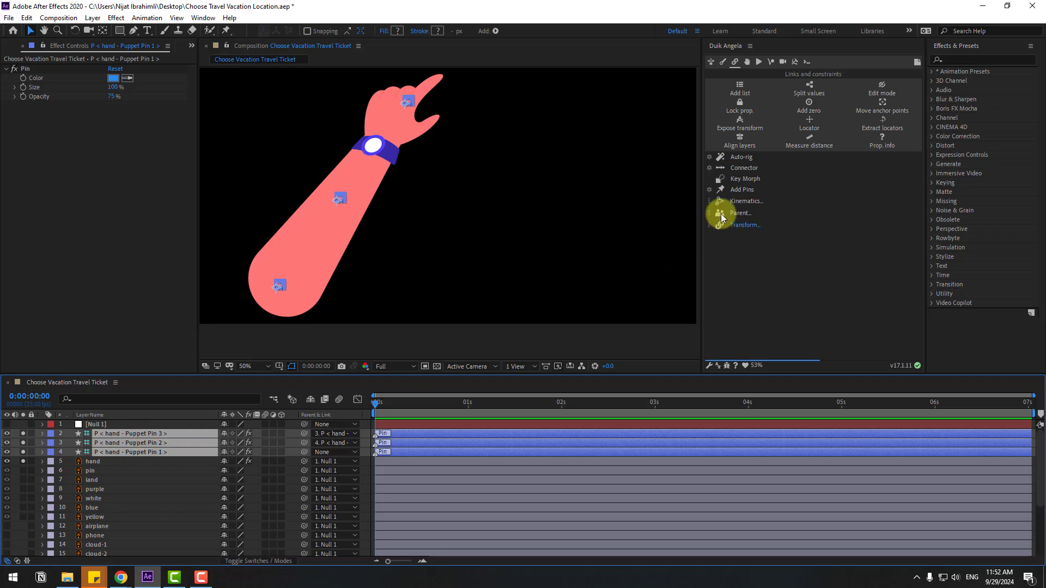
Auto-rig the pins into an IK controller and test bending the arm with it
left_click(745, 160)
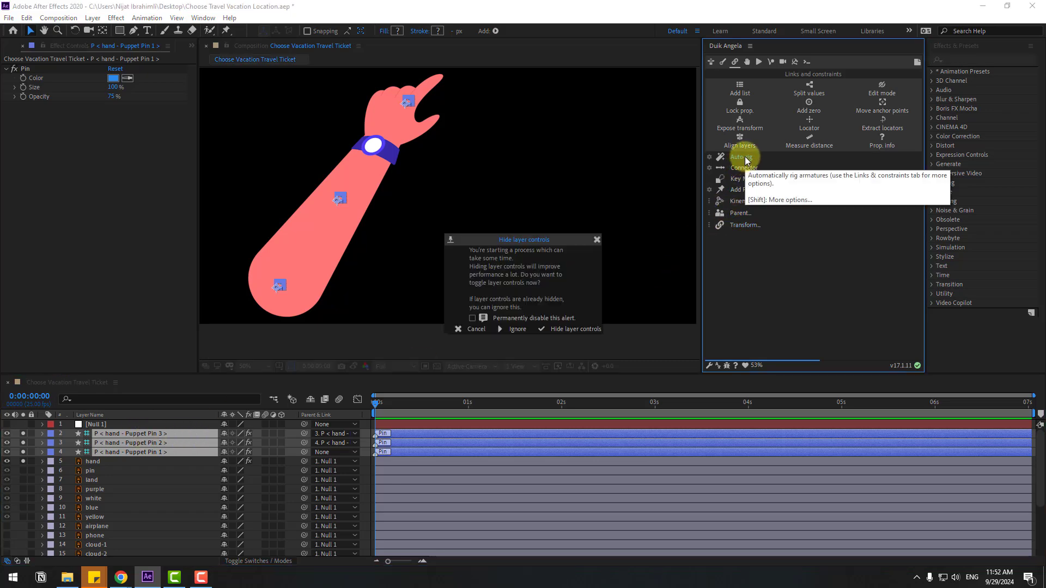
left_click(515, 328)
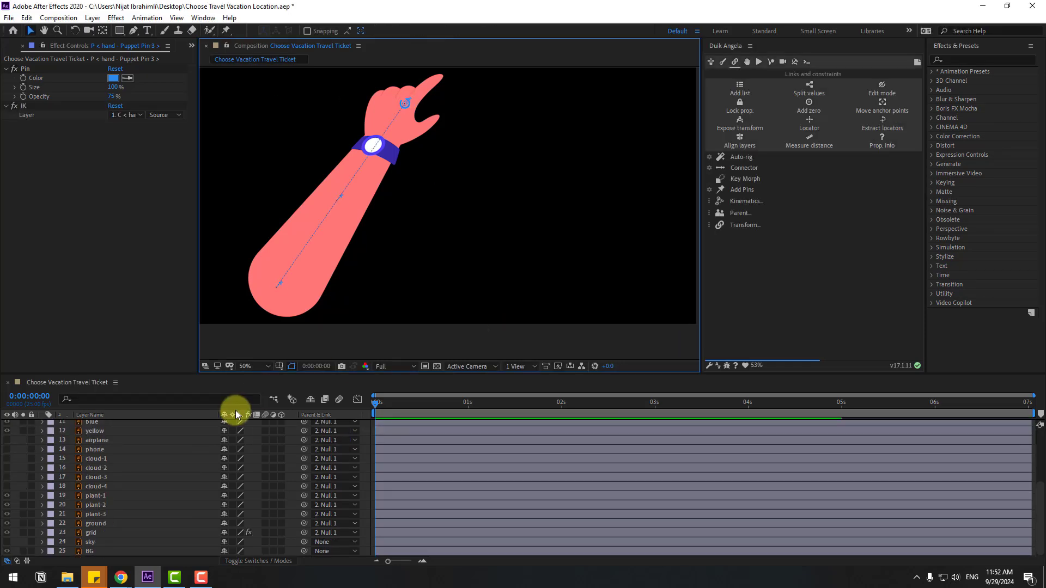
scroll(164, 433, "up", 4)
left_click(133, 426)
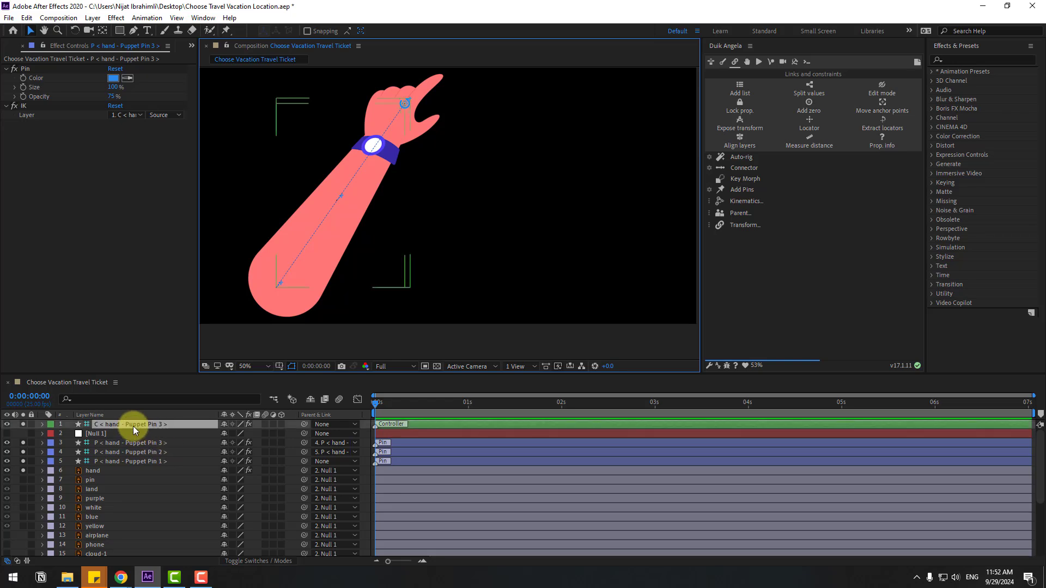
mouse_move(407, 115)
left_mouse_down()
mouse_move(423, 109)
mouse_move(381, 105)
mouse_move(416, 130)
mouse_move(405, 103)
left_mouse_up()
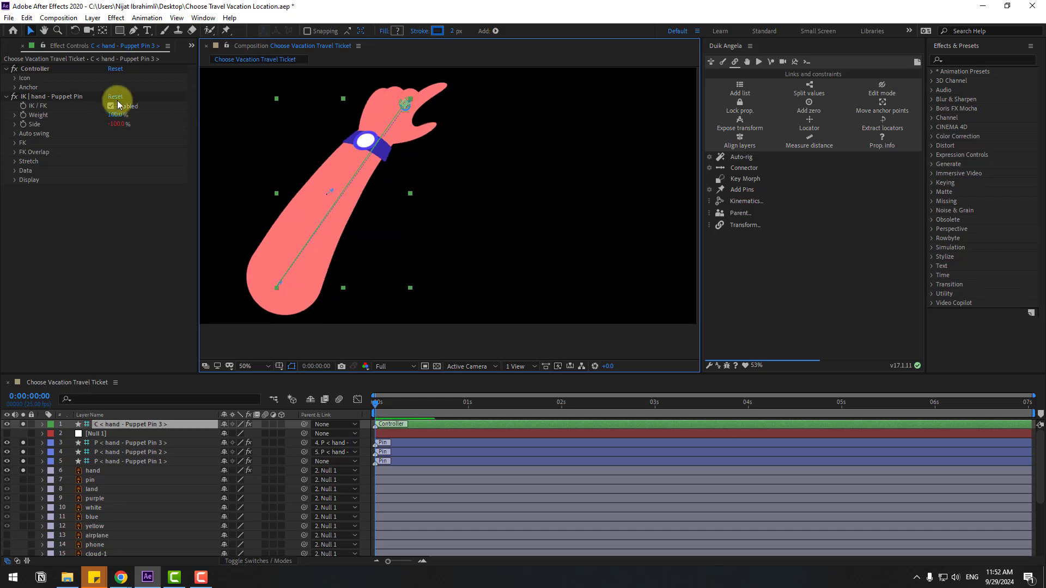
Set the controller icon Size to 340%, retest the bend, and turn off Solo on the hand
left_click(16, 79)
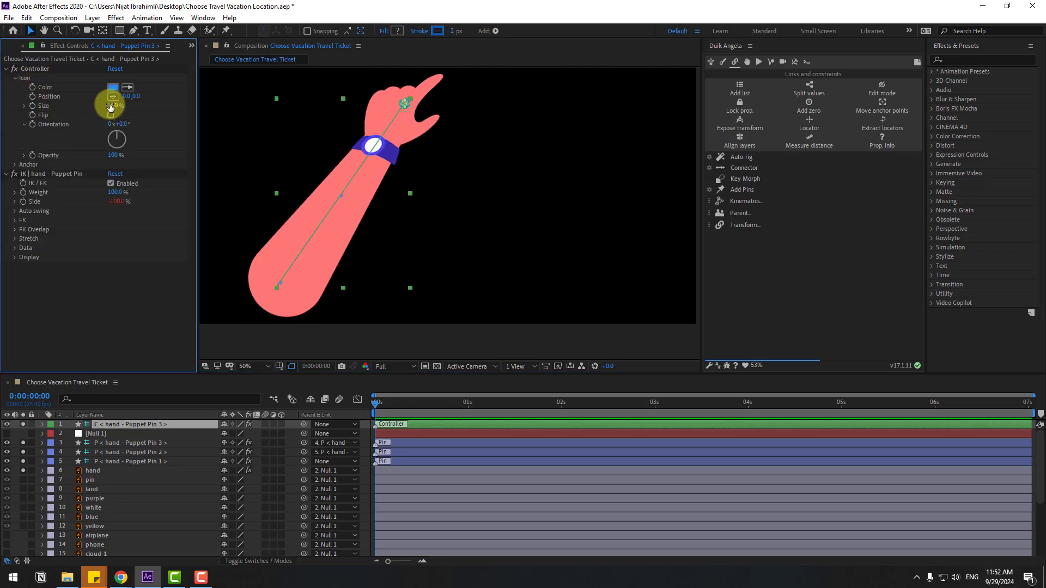
left_click_drag(115, 109, 202, 106)
mouse_move(412, 112)
left_mouse_down()
mouse_move(396, 135)
mouse_move(381, 103)
mouse_move(424, 129)
left_mouse_up()
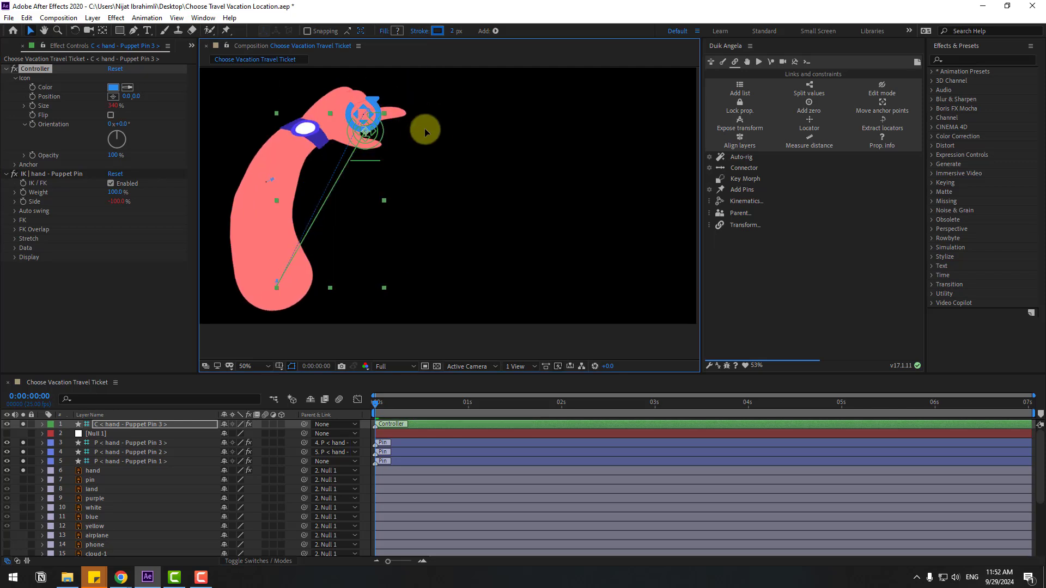
key("ctrl+z")
left_click(28, 427)
Show the full scene and move the hand, pin and controller layers lower together
left_click(23, 471)
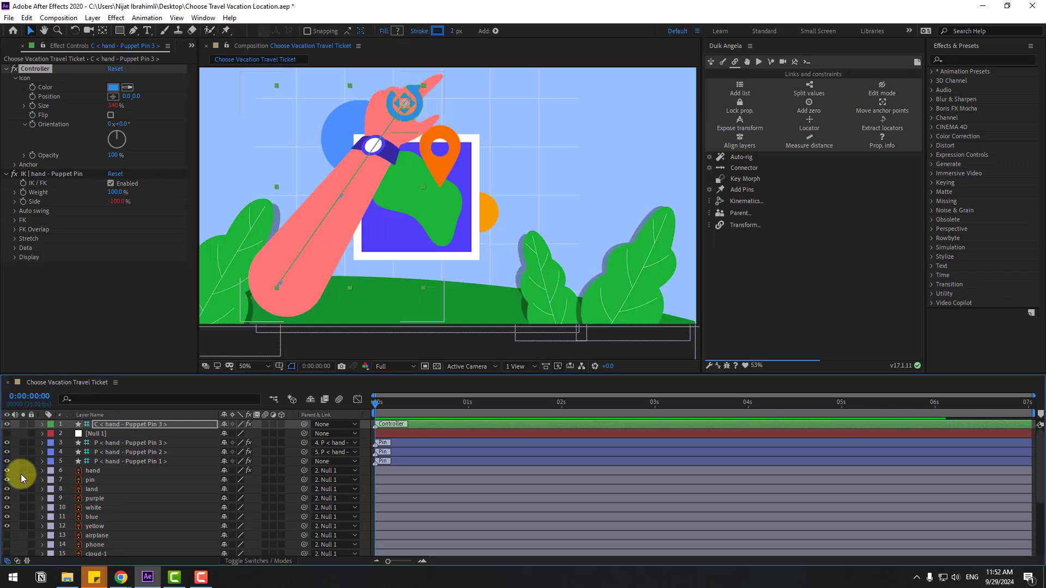
left_click(92, 470)
key("comma")
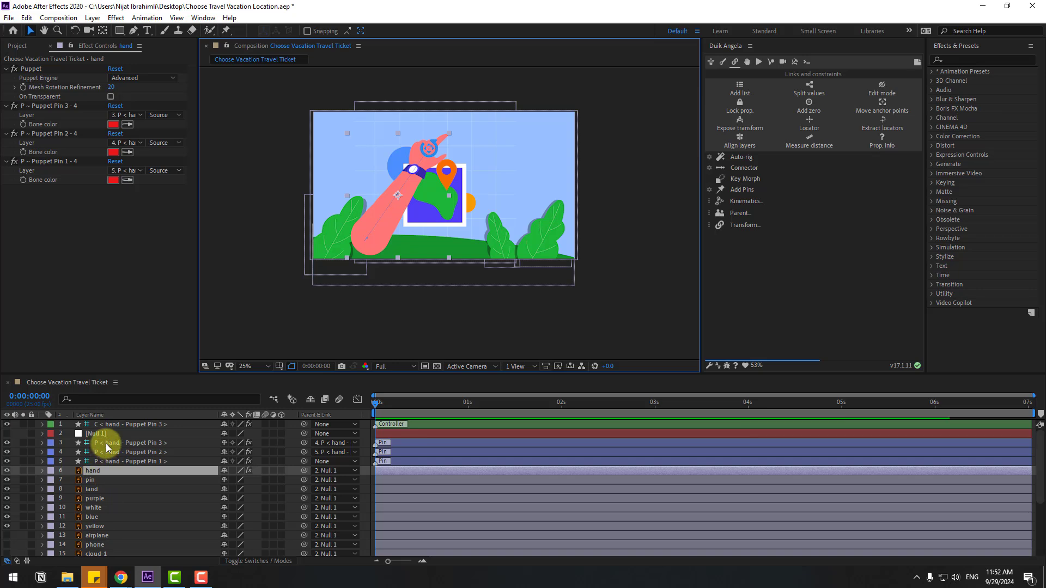
left_click(106, 443, "shift")
left_click(107, 425, "ctrl")
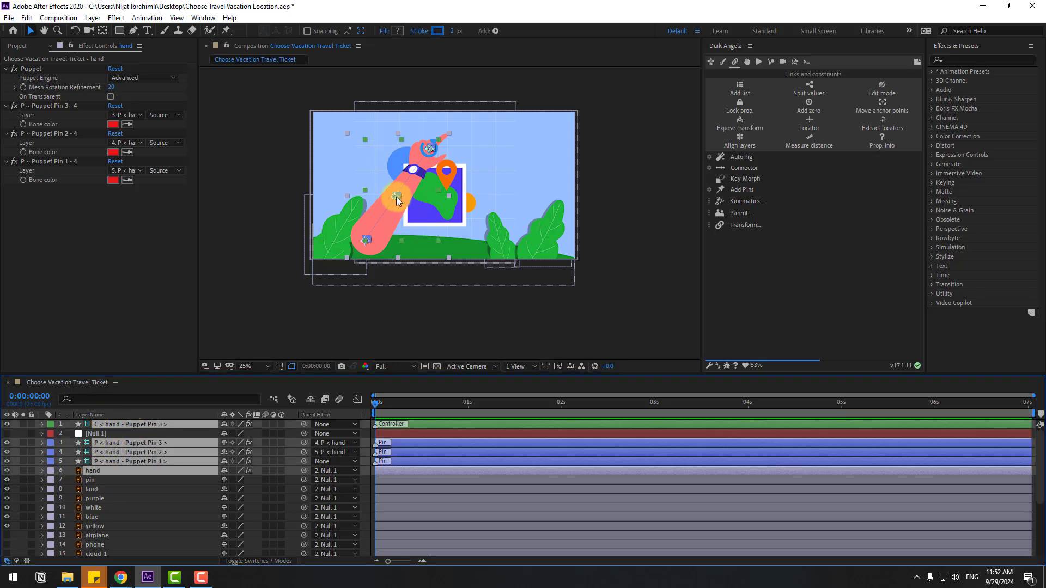
left_click_drag(398, 201, 384, 248)
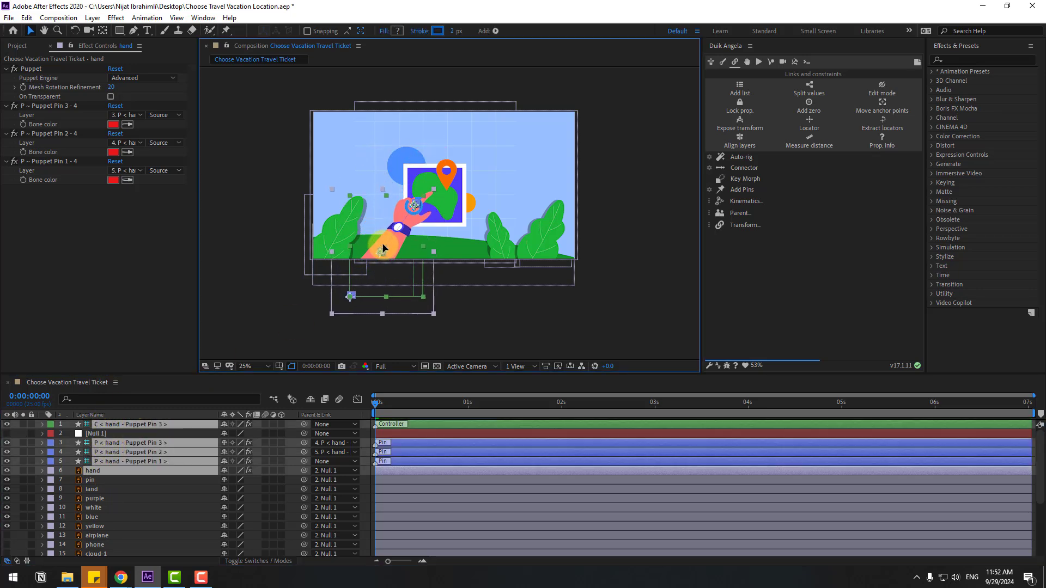
key("shift+slash")
left_click(120, 480)
Parent Puppet Pin 1 and the controller layer to the hand layer
left_click(133, 462)
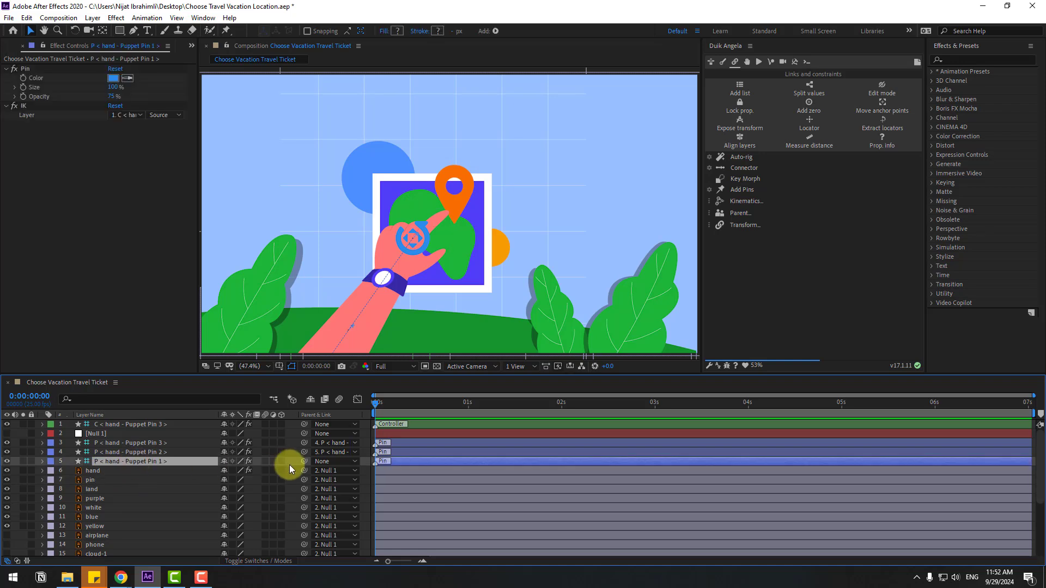
left_click_drag(303, 461, 93, 471)
left_click(93, 470)
scroll(409, 284, "down", 2)
left_click_drag(380, 257, 367, 281)
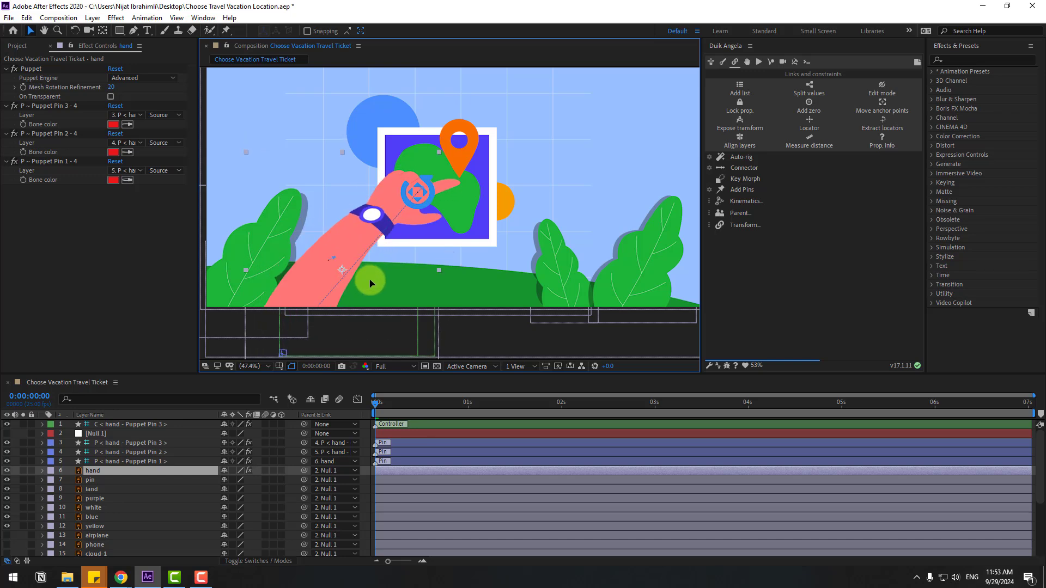
left_click(121, 424)
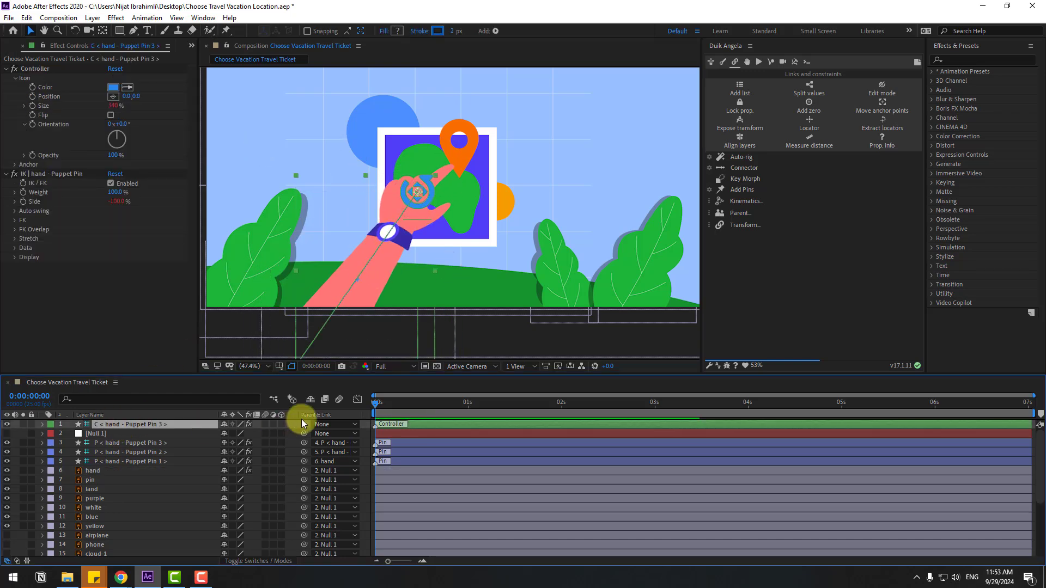
left_click_drag(304, 424, 89, 472)
Adjust the arm's pose toward the map, then lower the hand off-screen to -673.8, 1007.4
left_click(92, 471)
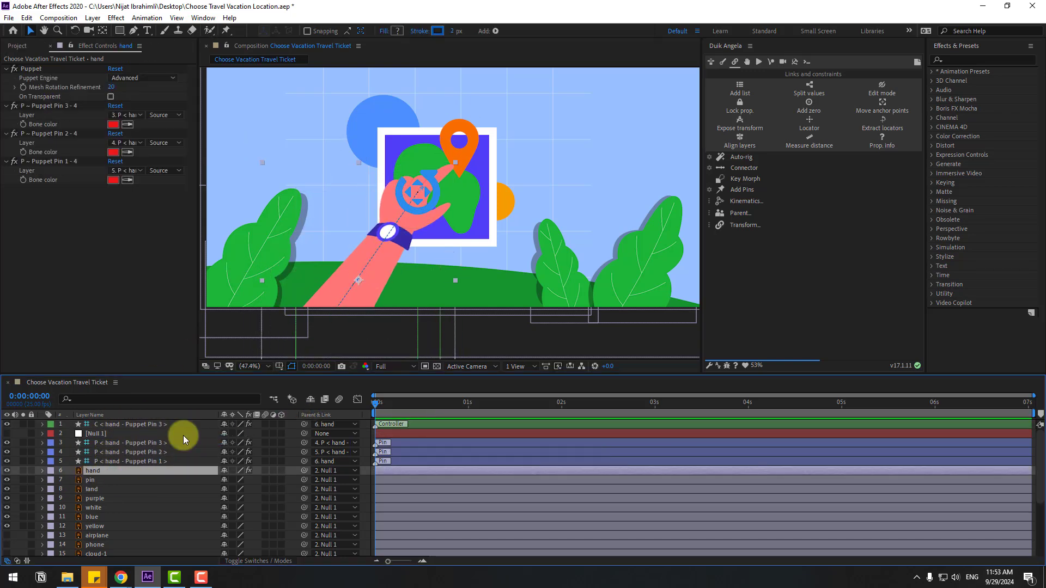
left_click_drag(368, 285, 326, 226)
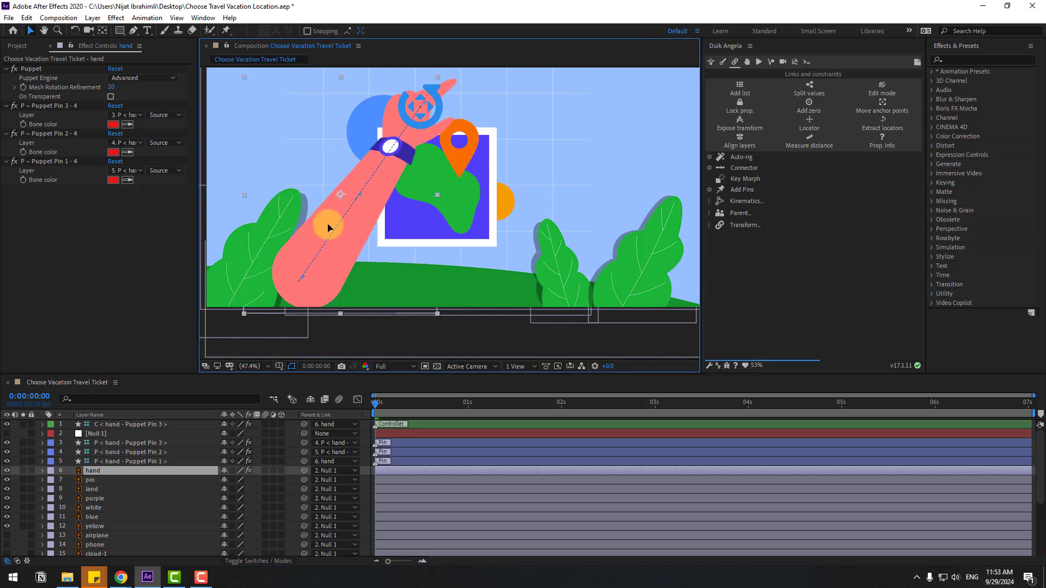
left_click(110, 423)
left_click_drag(479, 192, 418, 192)
left_click(93, 473)
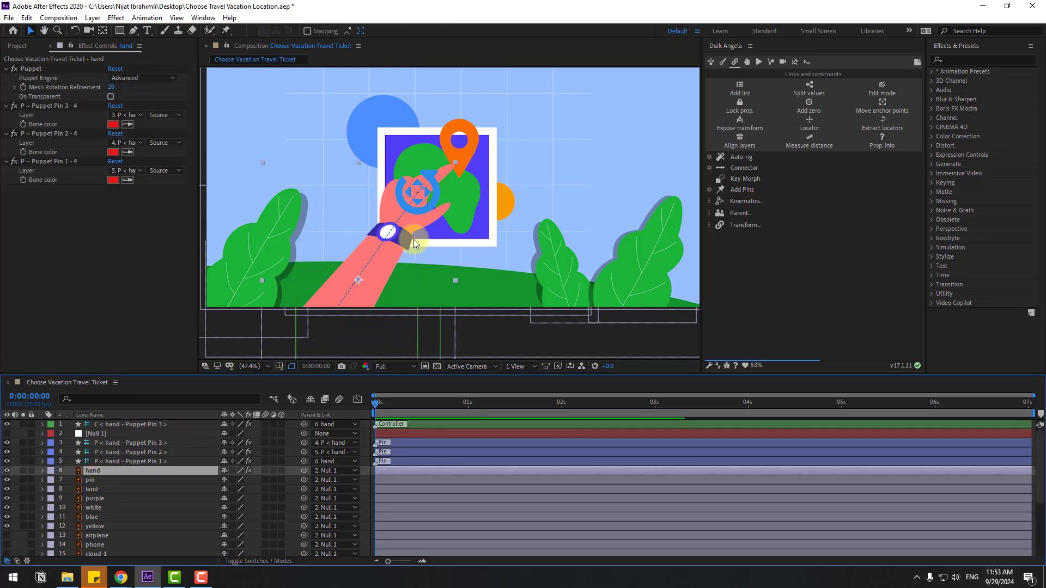
left_click_drag(414, 239, 336, 360)
Key the hand's Position at 0s and raise it into the scene at a later frame
key("p")
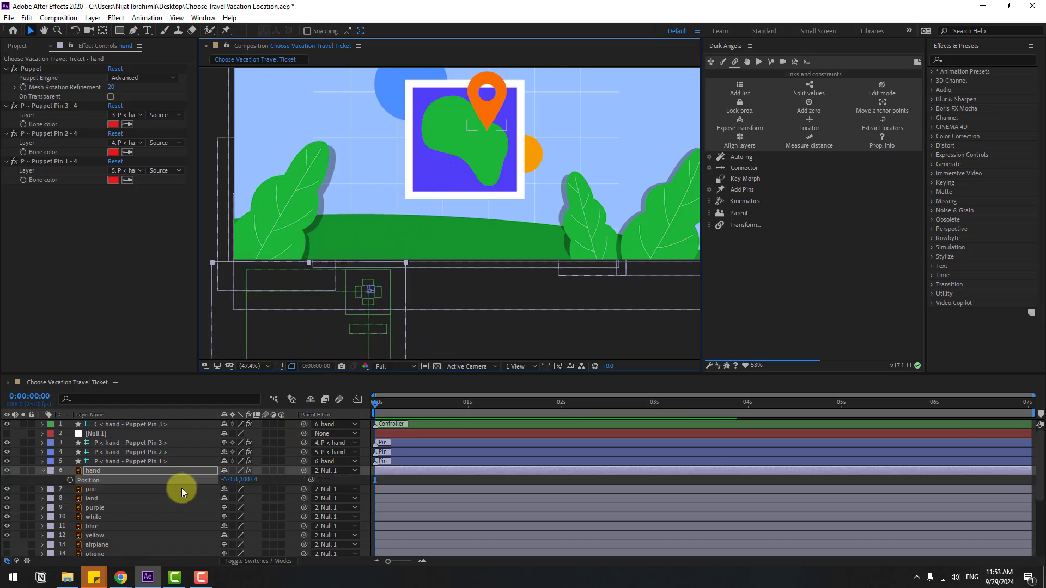
left_click(69, 479)
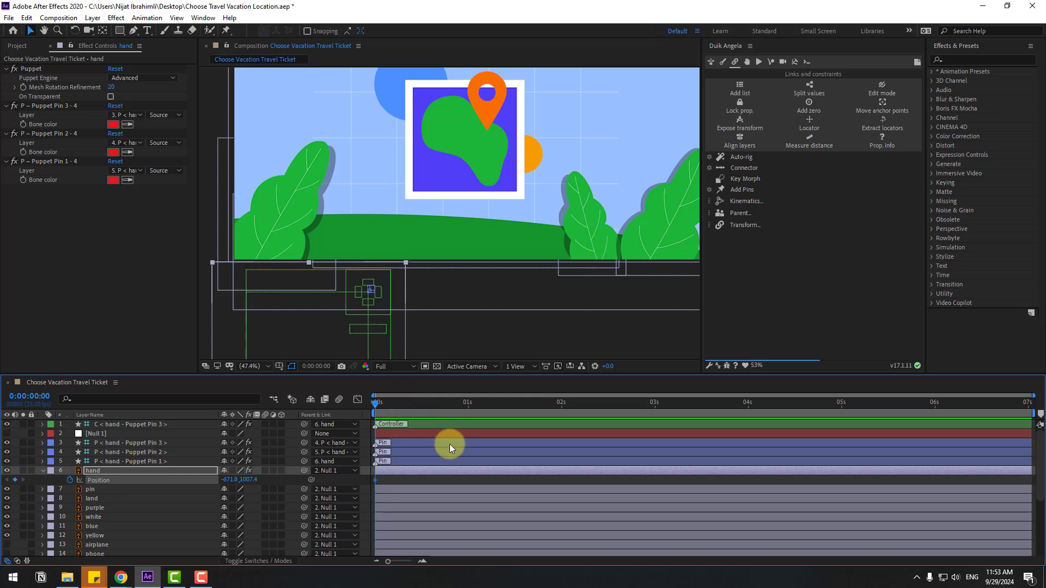
key("shift+Page_Down")
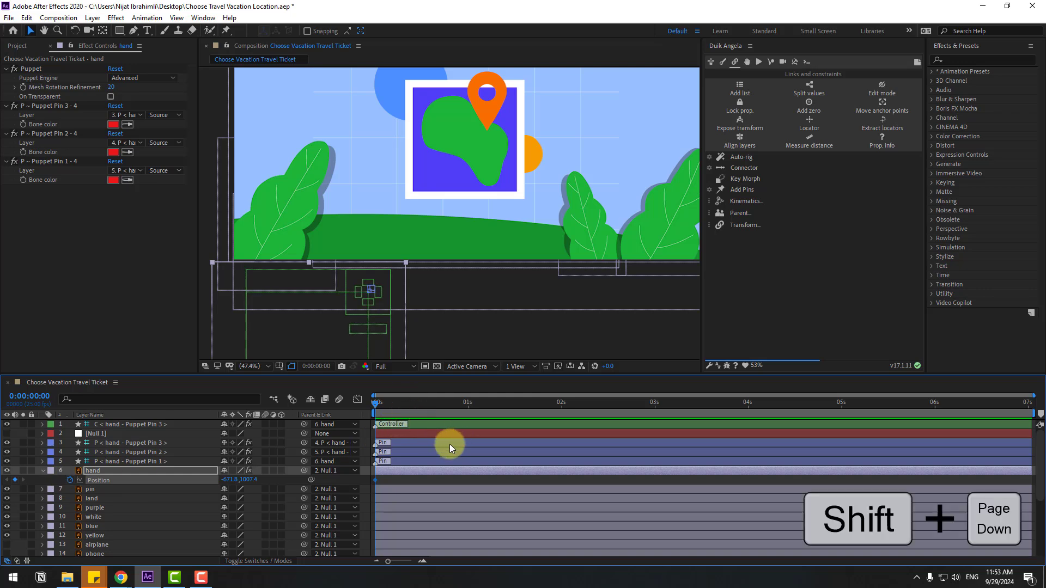
key("shift+Page_Down")
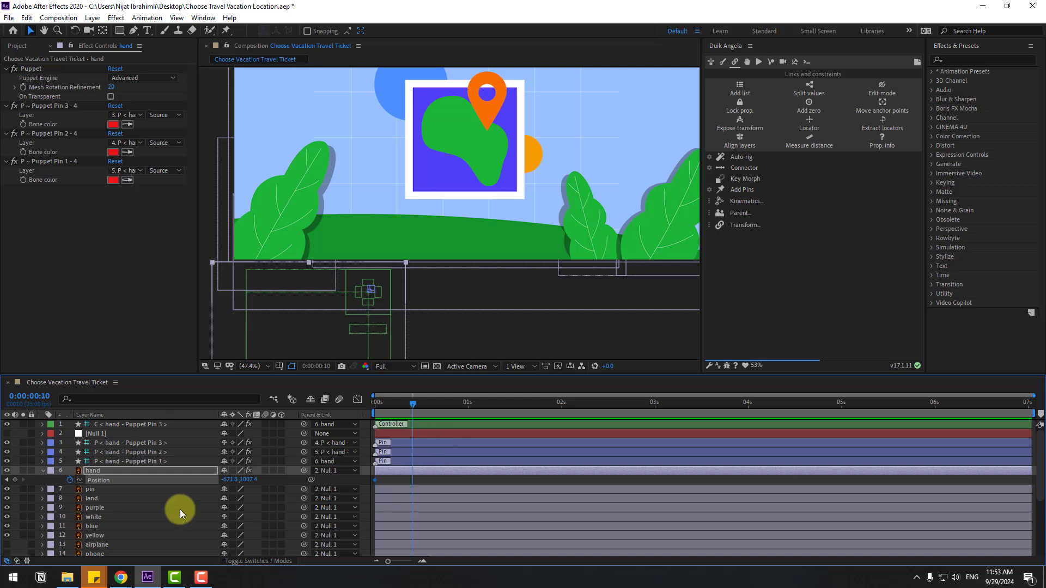
left_click_drag(306, 345, 383, 210)
Apply Easy Ease to the hand's Position keyframes and move the second key later
left_click(372, 490)
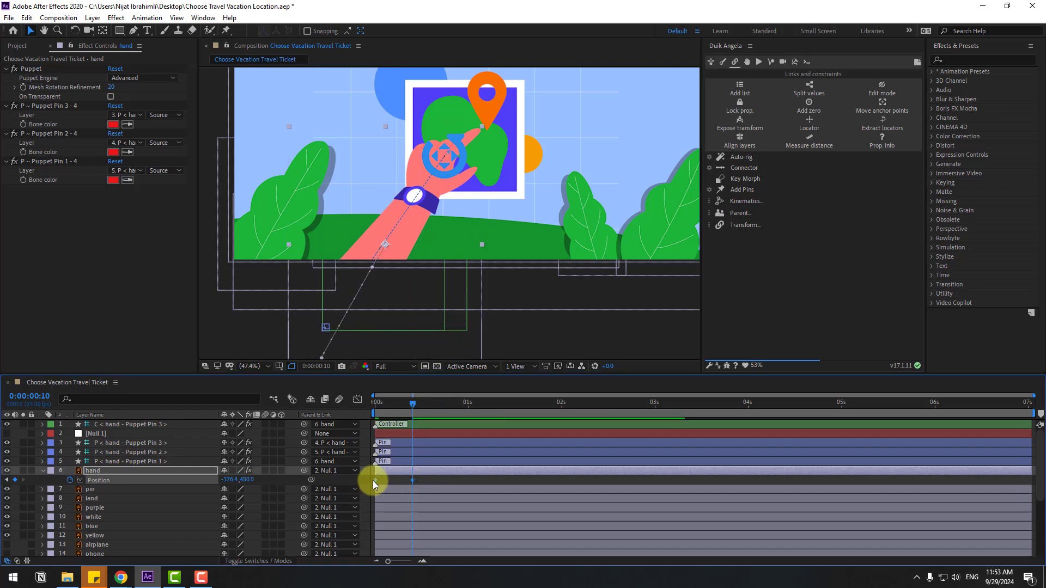
right_click(374, 480)
mouse_move(381, 477)
left_click(518, 502)
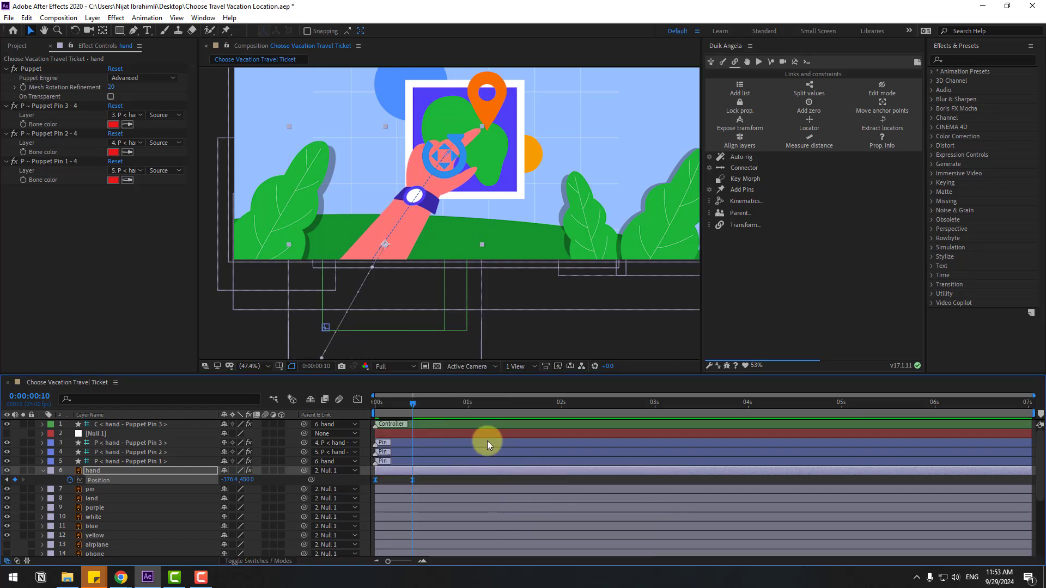
key("space")
key("space")
left_click_drag(409, 480, 434, 476)
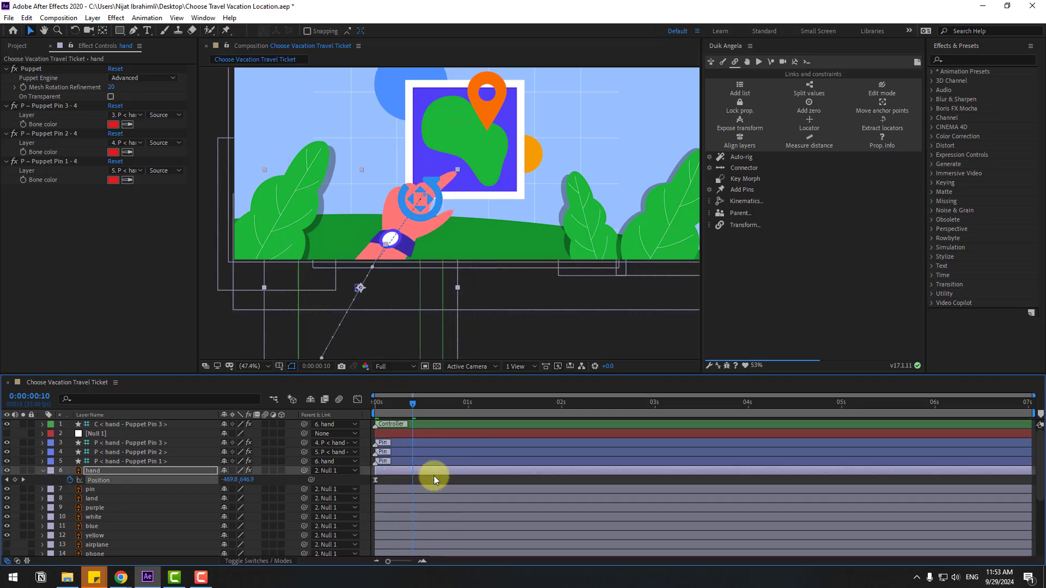
Steepen the Position speed curve in the Graph Editor and preview the hand rising
left_click(358, 400)
left_click(375, 531)
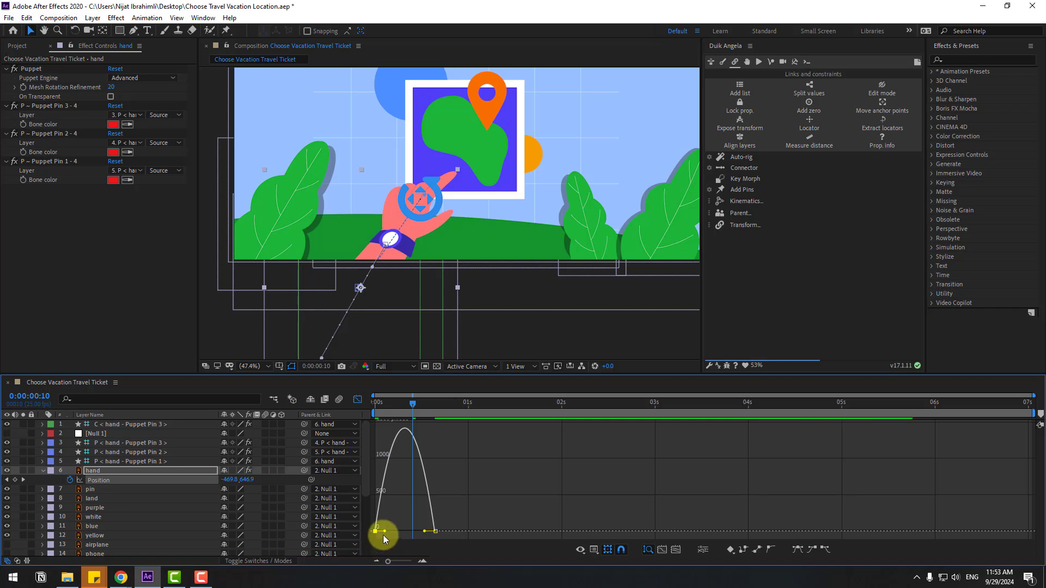
left_click_drag(386, 533, 416, 531)
key("space")
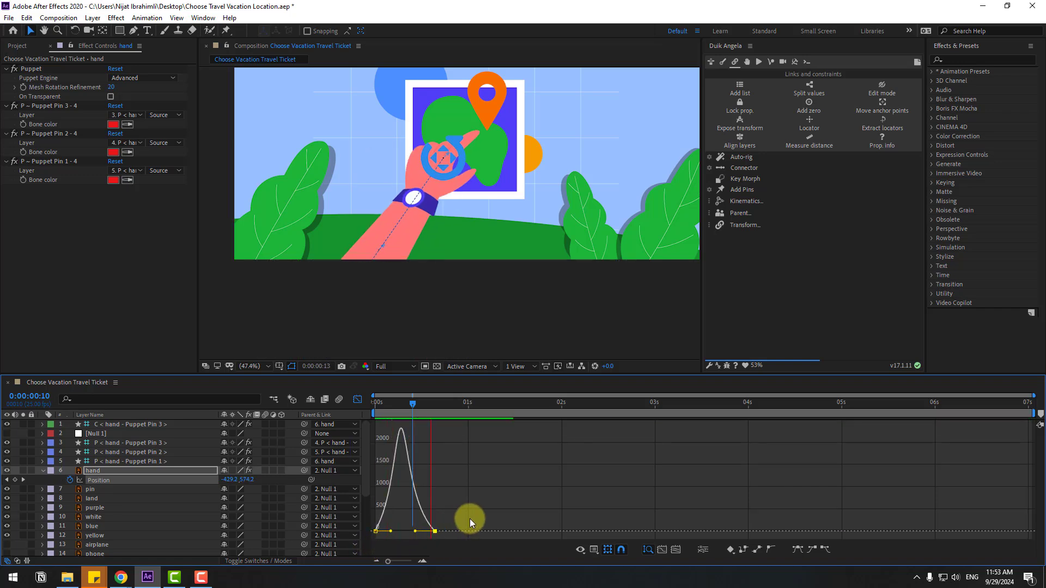
left_click(388, 404)
key("shift+F3")
left_click_drag(388, 404, 432, 407)
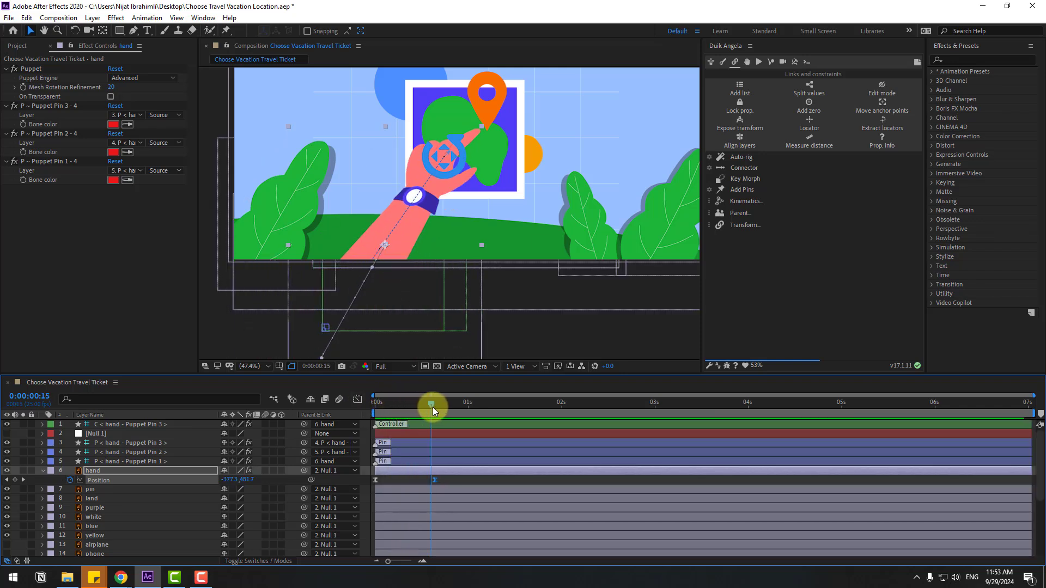
Select the hand controller layer and adjust its position in the viewer
left_click(466, 478)
left_click(142, 425)
left_click_drag(414, 236, 411, 254)
Key the controller's Position at frame 16 and pull the arm back at 1:01
key("p")
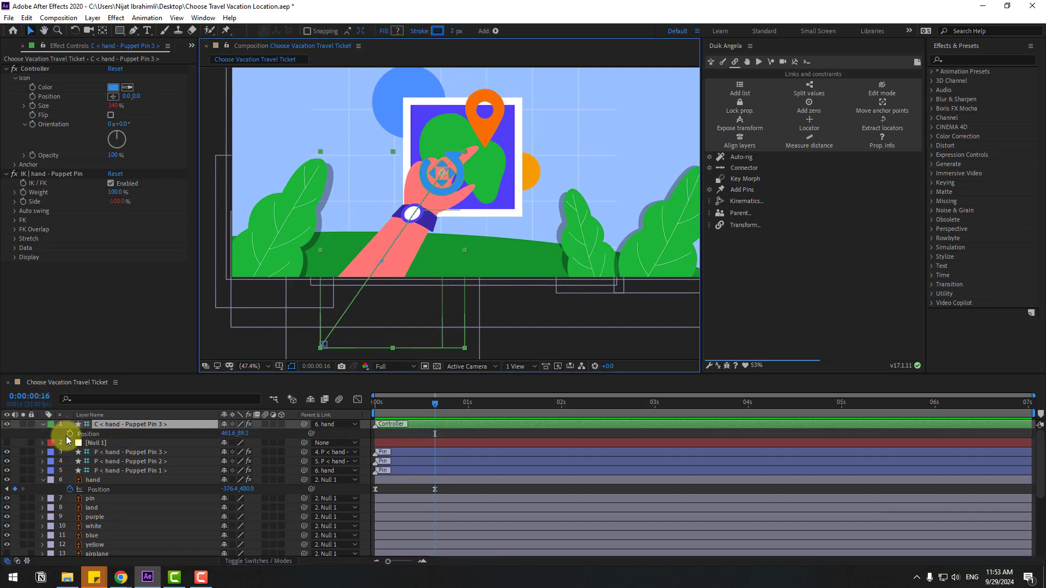
left_click(70, 433)
key("shift+Page_Down")
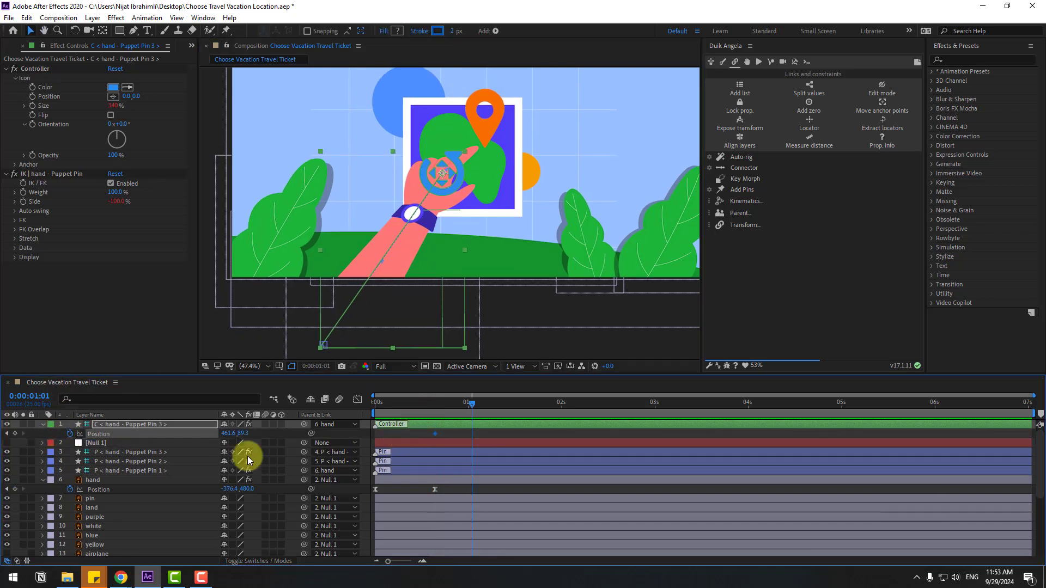
mouse_move(227, 433)
left_mouse_down()
mouse_move(201, 434)
mouse_move(222, 431)
left_mouse_up()
left_click(426, 172)
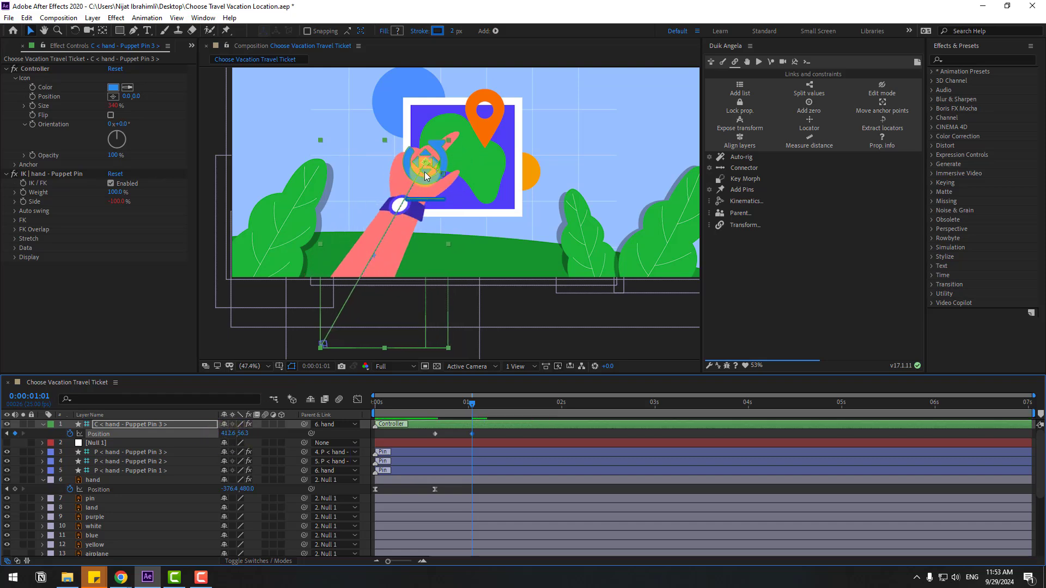
left_click_drag(426, 172, 403, 155)
left_click(331, 246)
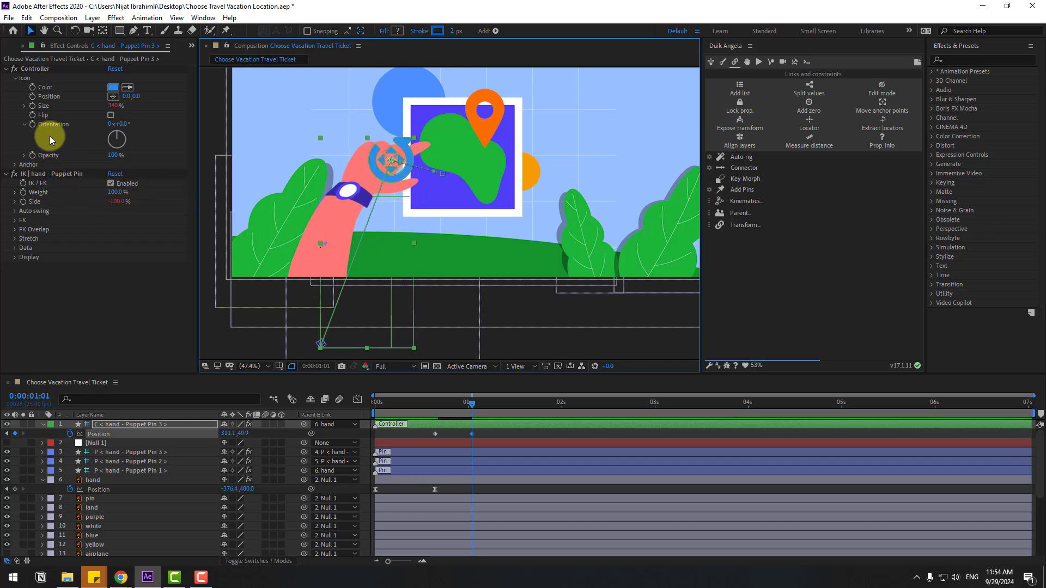
Set the IK Side to 100% and move the hand onto the map at 1:11
left_click(85, 217)
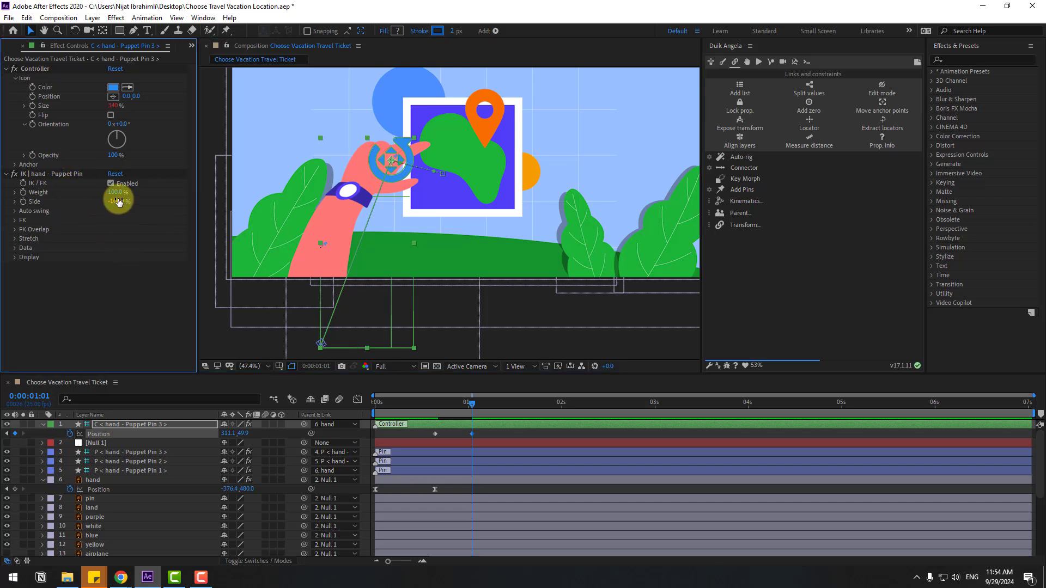
type("100")
key("Return")
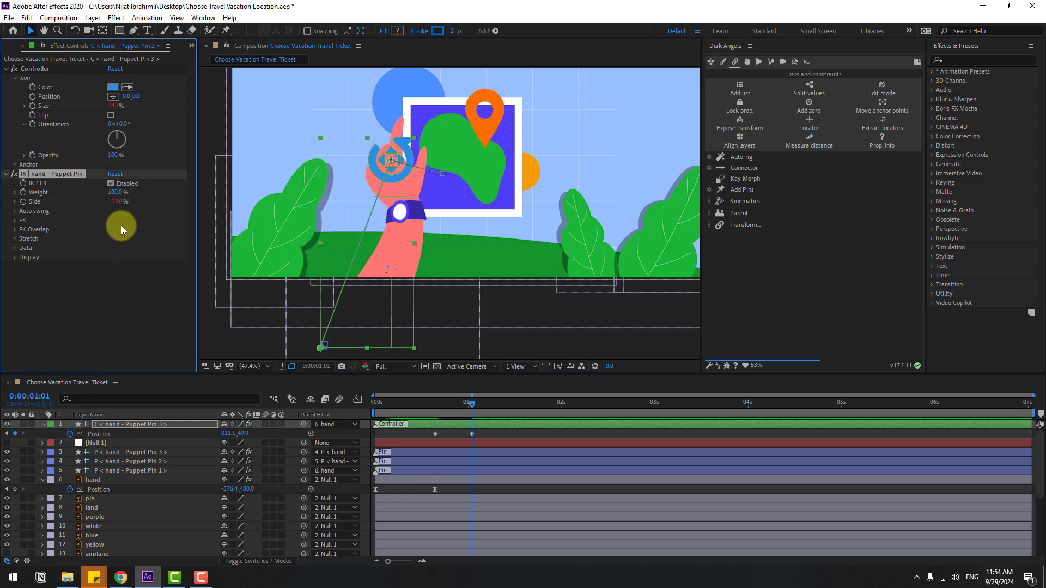
left_click_drag(400, 176, 370, 159)
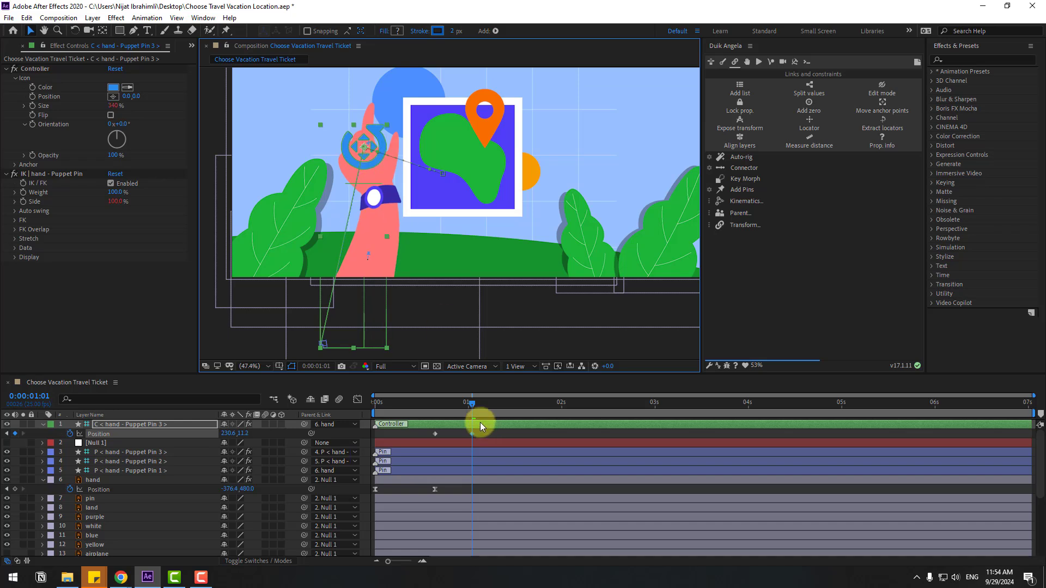
left_click_drag(472, 404, 509, 404)
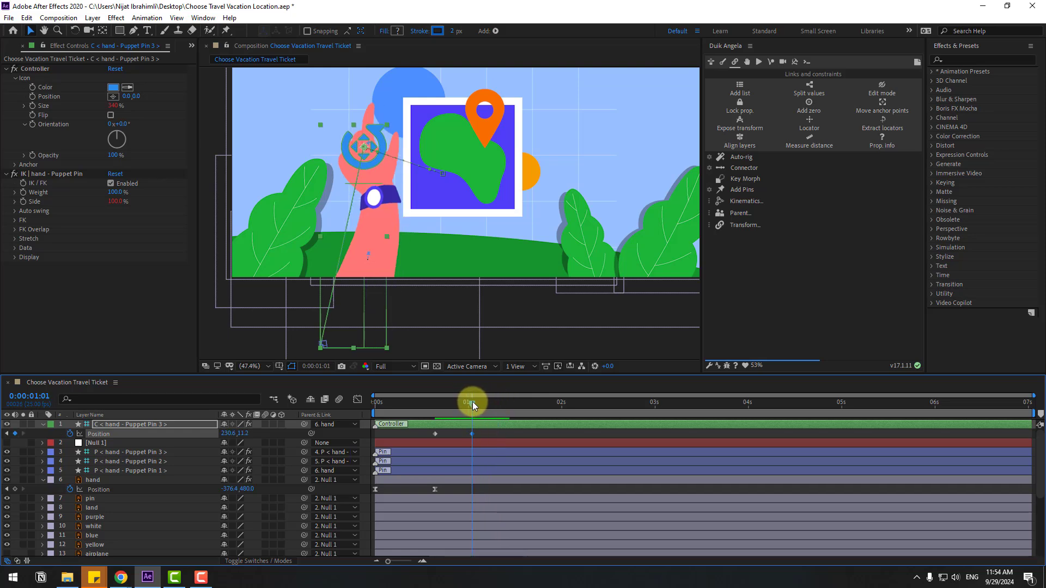
left_click_drag(379, 141, 457, 165)
left_click(489, 423)
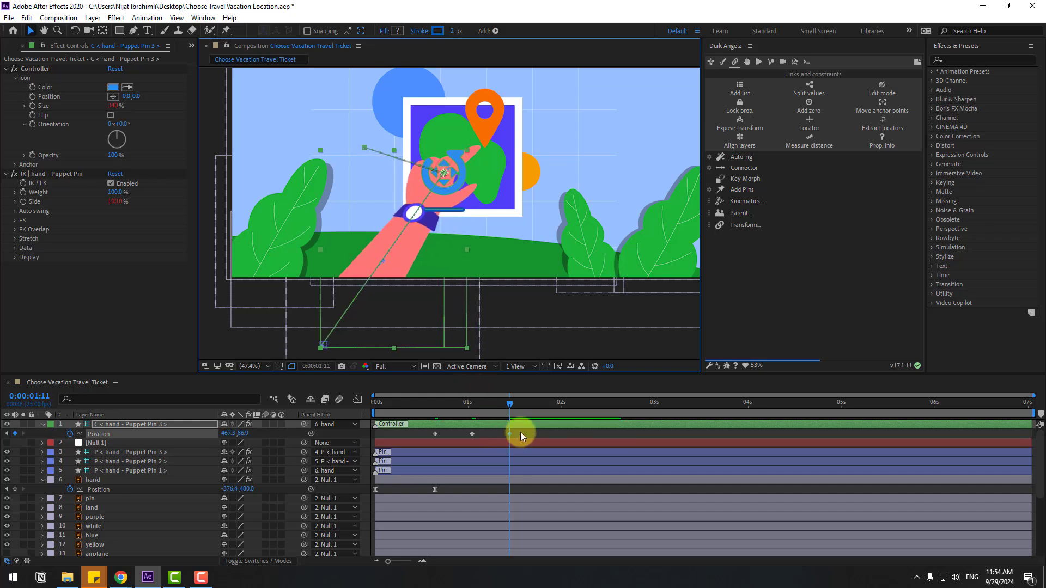
Apply Easy Ease to the controller's Position keyframes and preview the reach
right_click(435, 433)
mouse_move(490, 426)
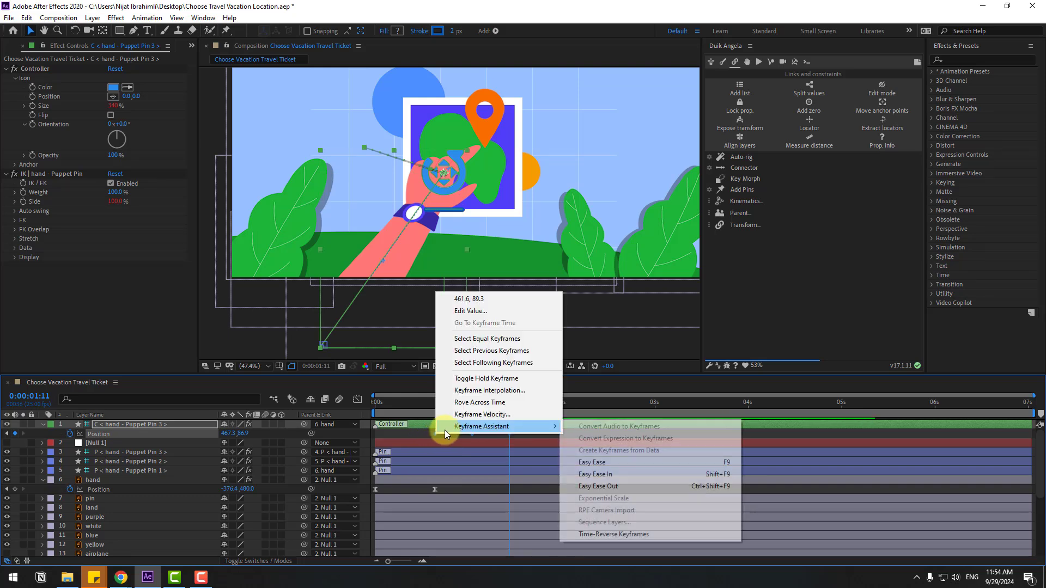
left_click(589, 462)
key("space")
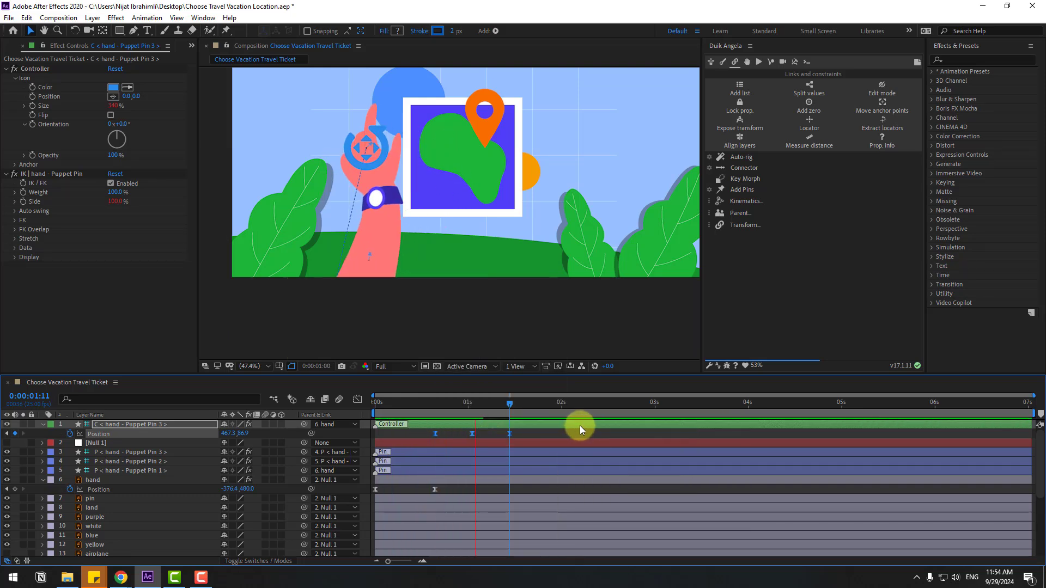
key("space")
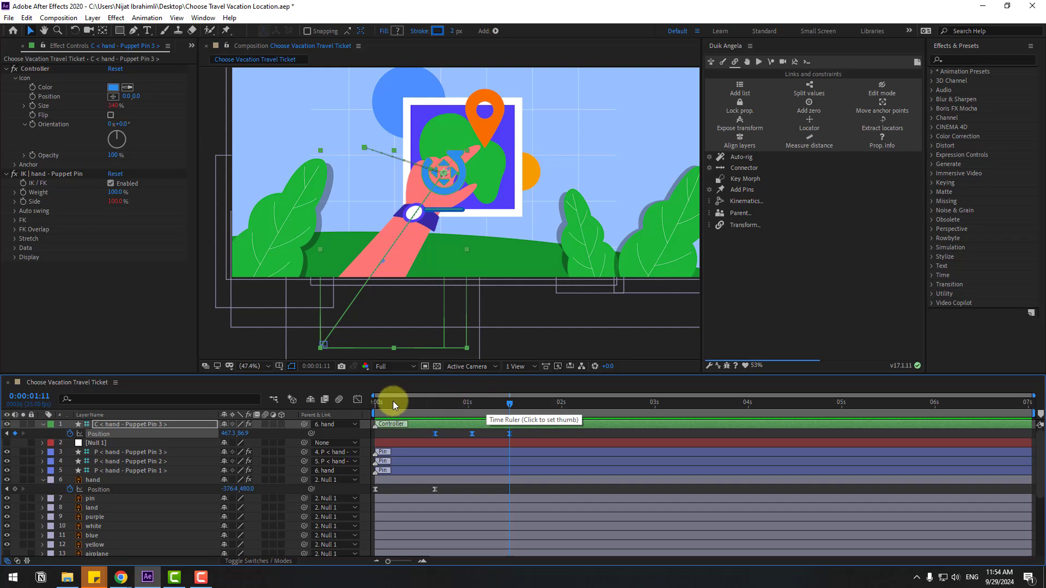
Raise the ease influence to about 82% in the Graph Editor, preview, and step past 1:11
left_click(357, 399)
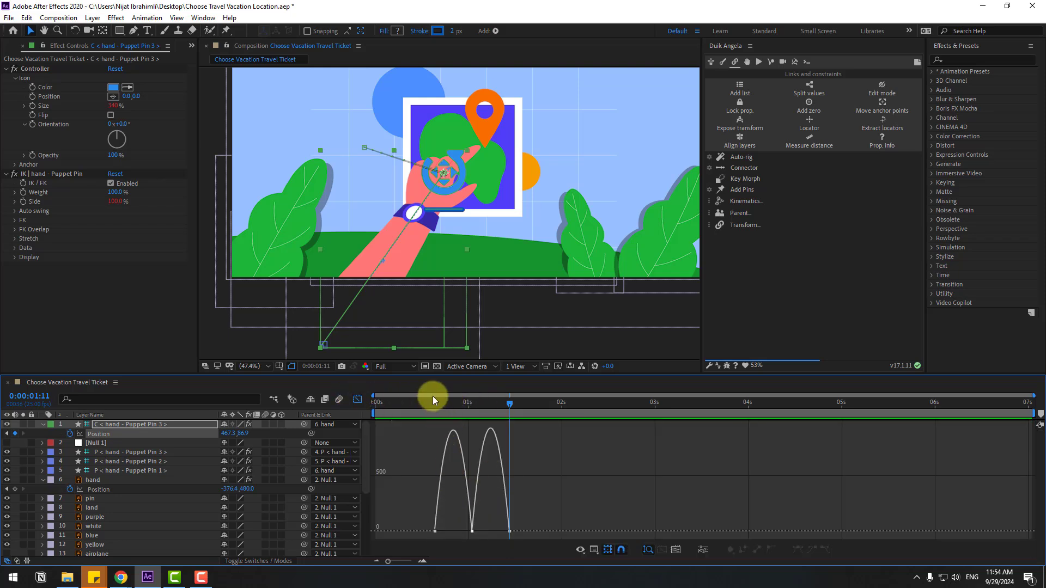
left_click_drag(433, 401, 453, 403)
mouse_move(490, 525)
left_mouse_down()
mouse_move(456, 540)
mouse_move(487, 531)
left_mouse_up()
key("space")
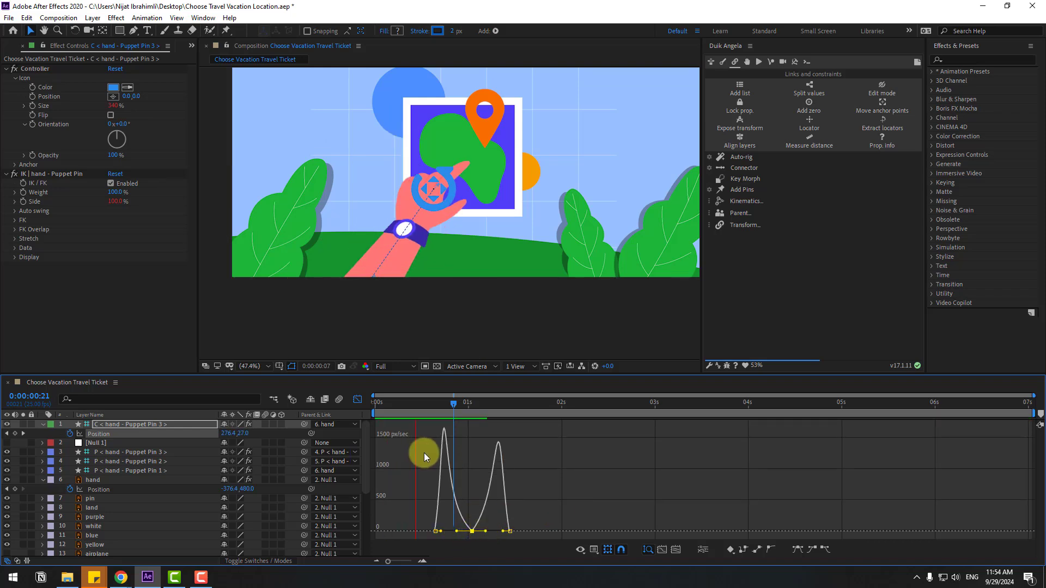
key("space")
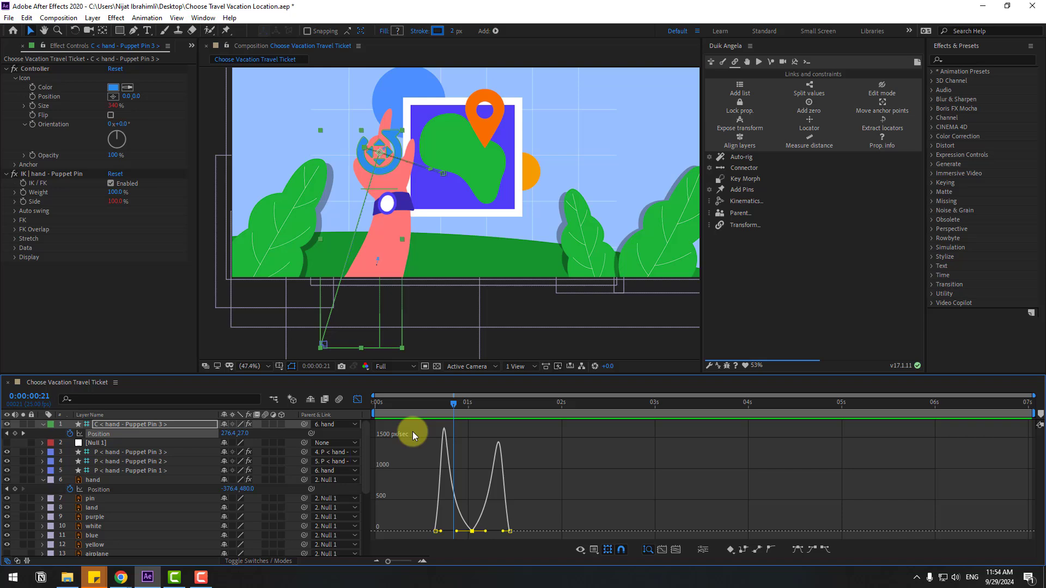
left_click(357, 400)
left_click_drag(477, 408, 508, 410)
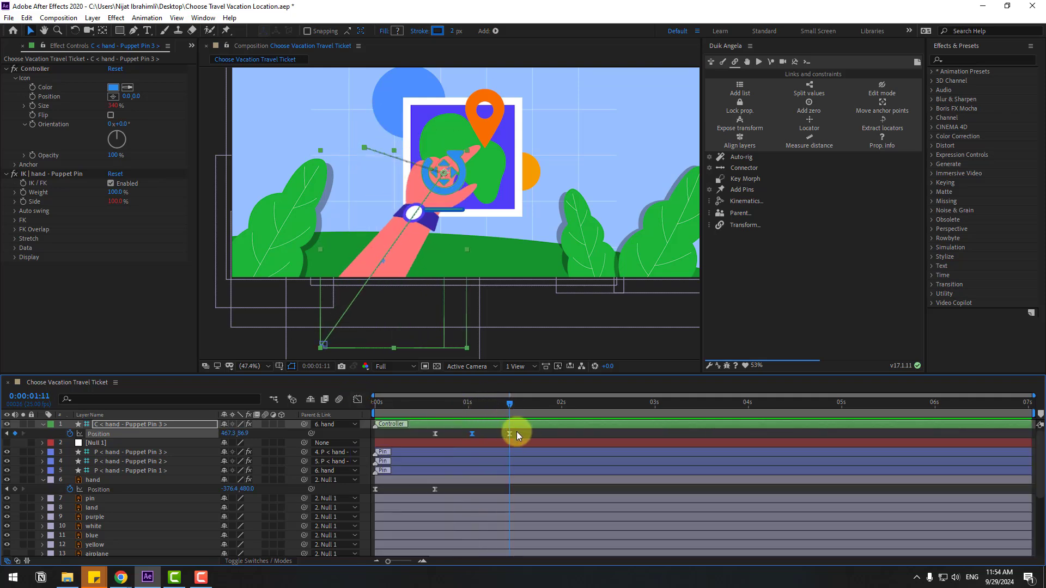
left_click(515, 432)
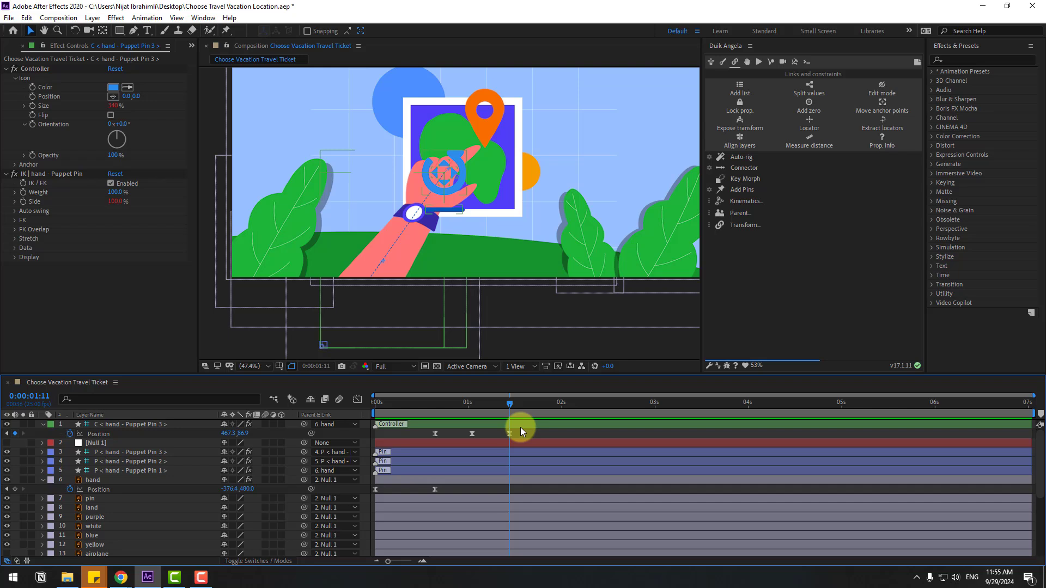
key("Page_Down")
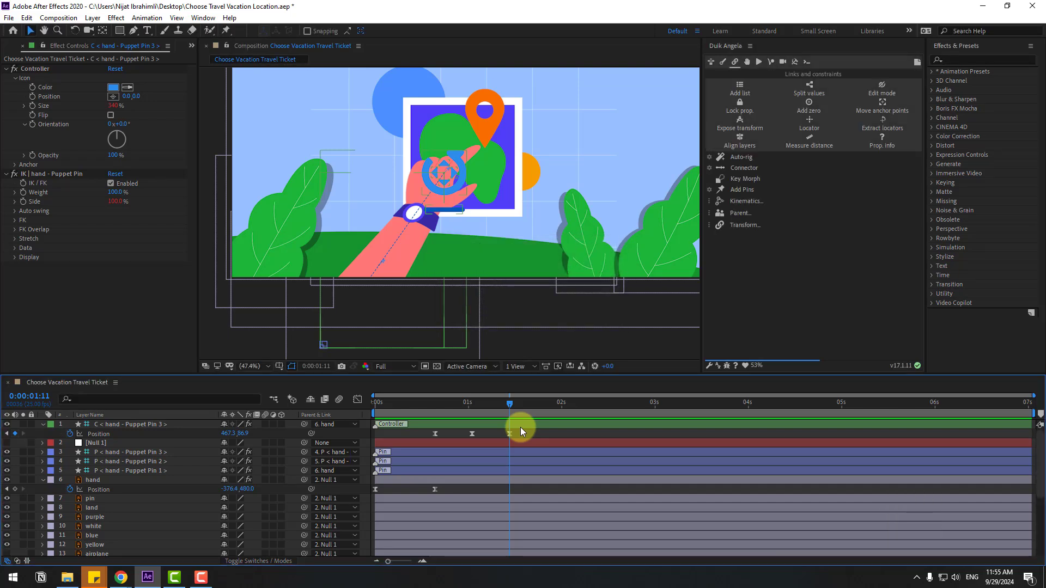
key("Page_Down")
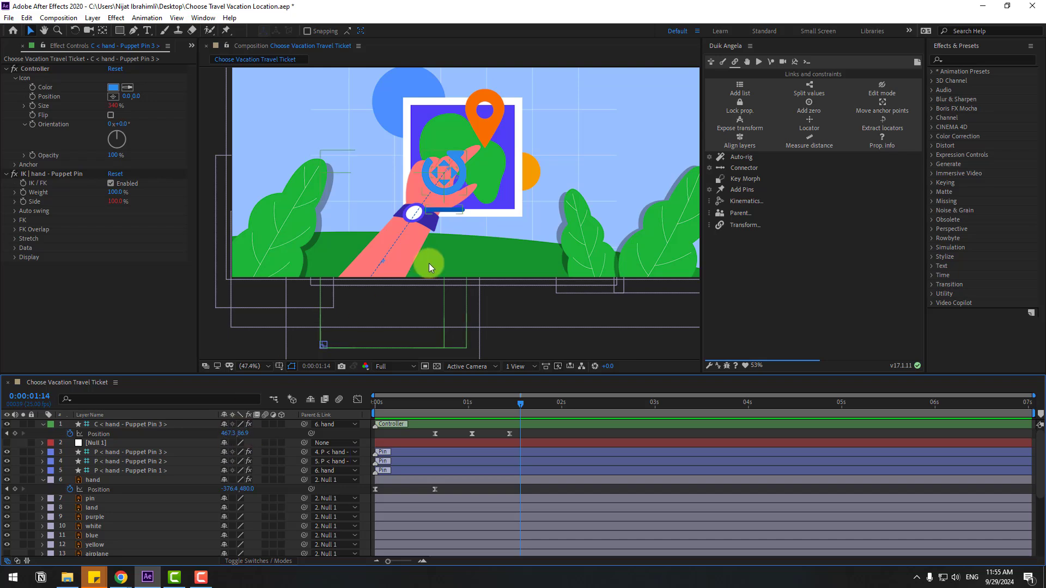
Add tap keyframes at 1:14 and 1:17, nudging the hand right then back left
left_click(457, 188)
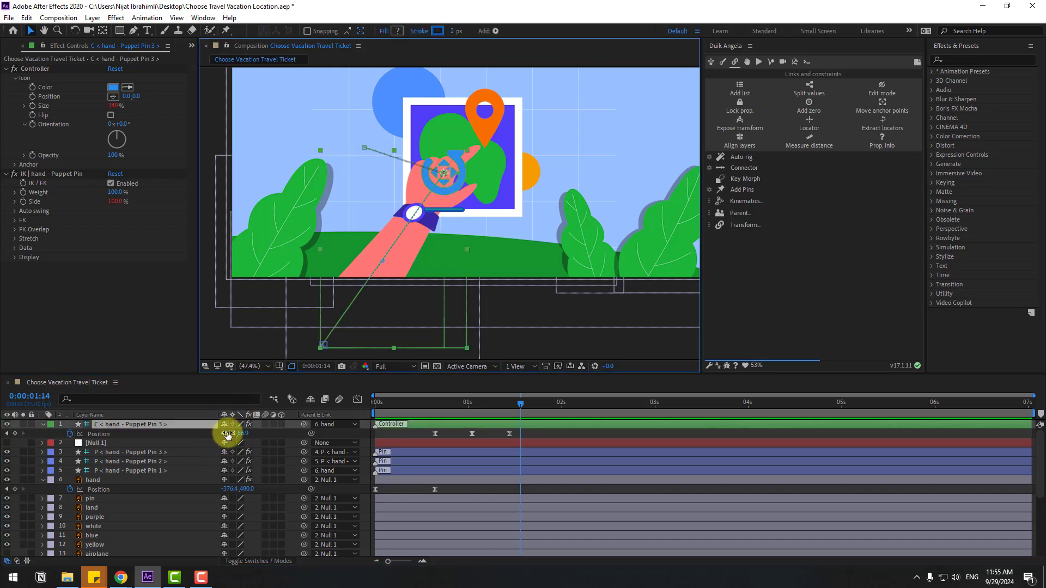
left_click_drag(228, 434, 234, 433)
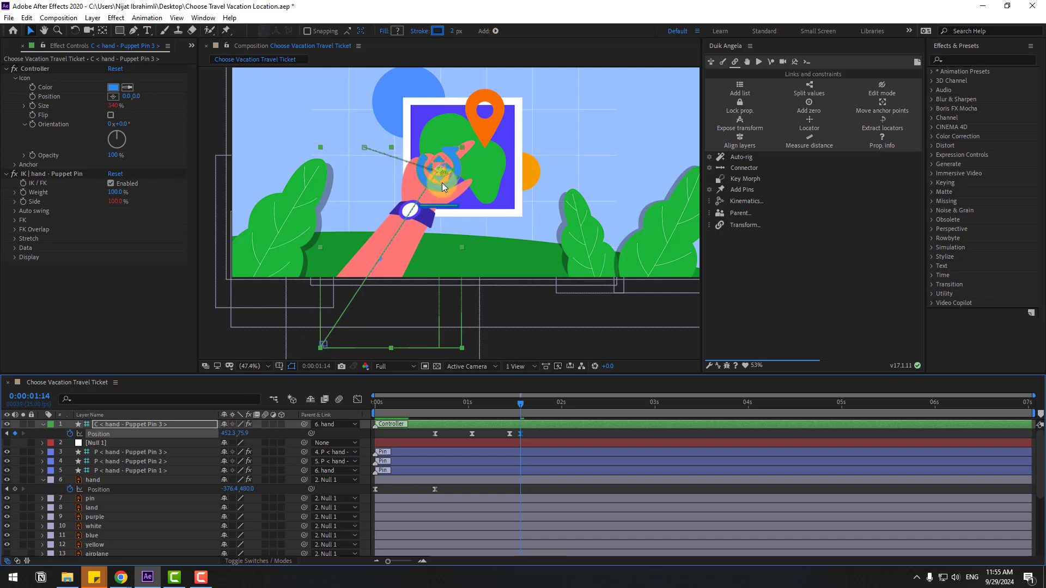
left_click_drag(443, 182, 437, 183)
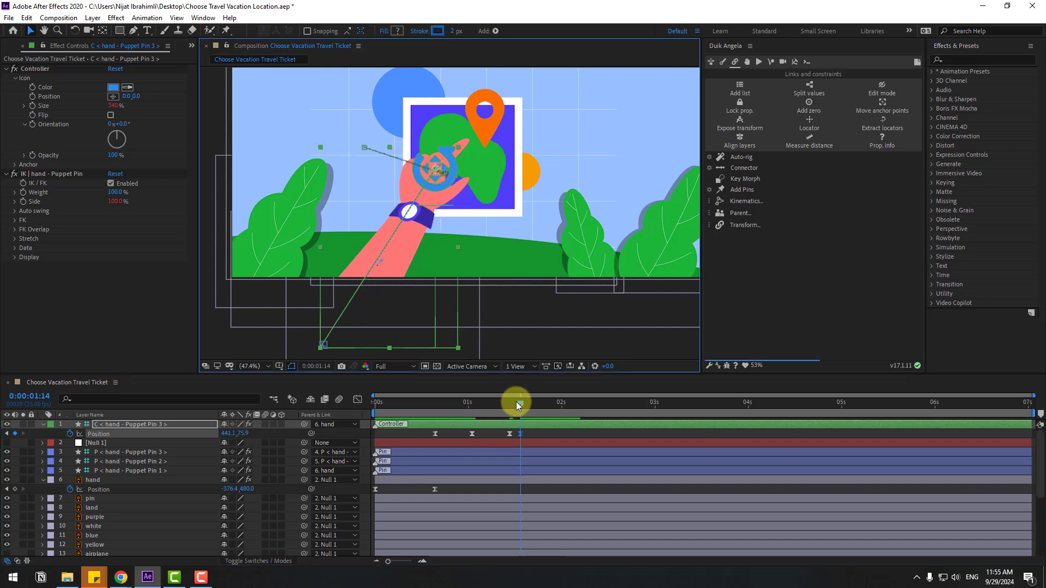
key("Page_Down")
key("Page_Down")
key("Page_Down")
left_click(544, 430)
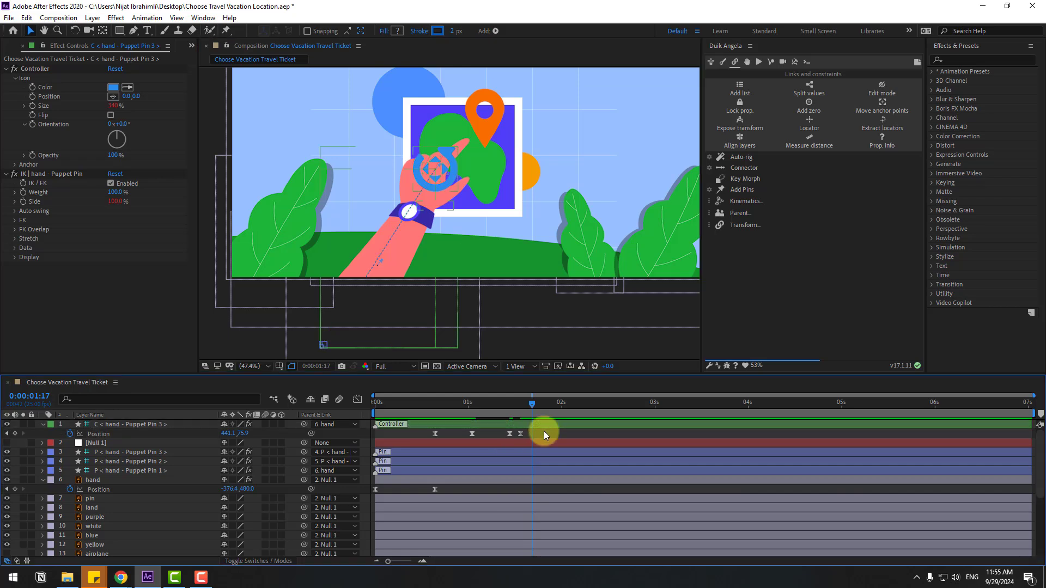
Set the controller's selected Position keyframes to Linear spatial interpolation
left_click(509, 435)
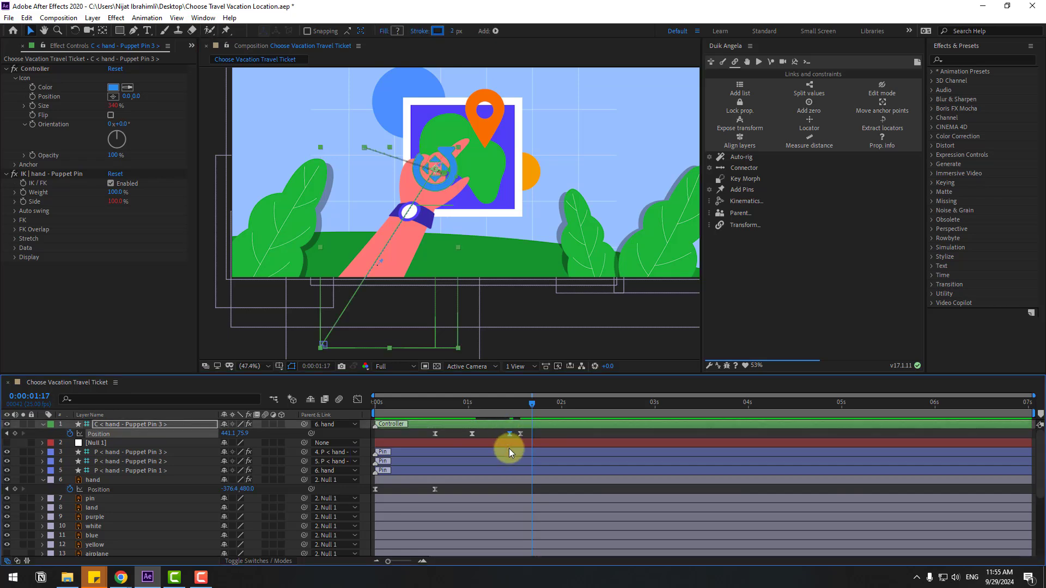
mouse_move(496, 407)
left_mouse_down()
mouse_move(526, 406)
mouse_move(499, 409)
mouse_move(510, 406)
left_mouse_up()
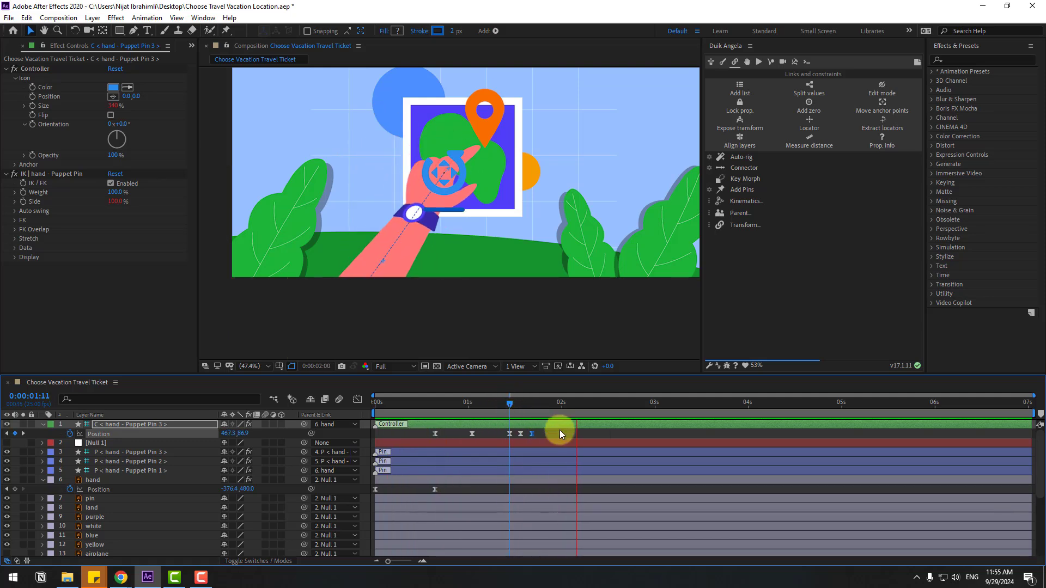
left_click(533, 433)
left_click_drag(543, 434, 436, 434)
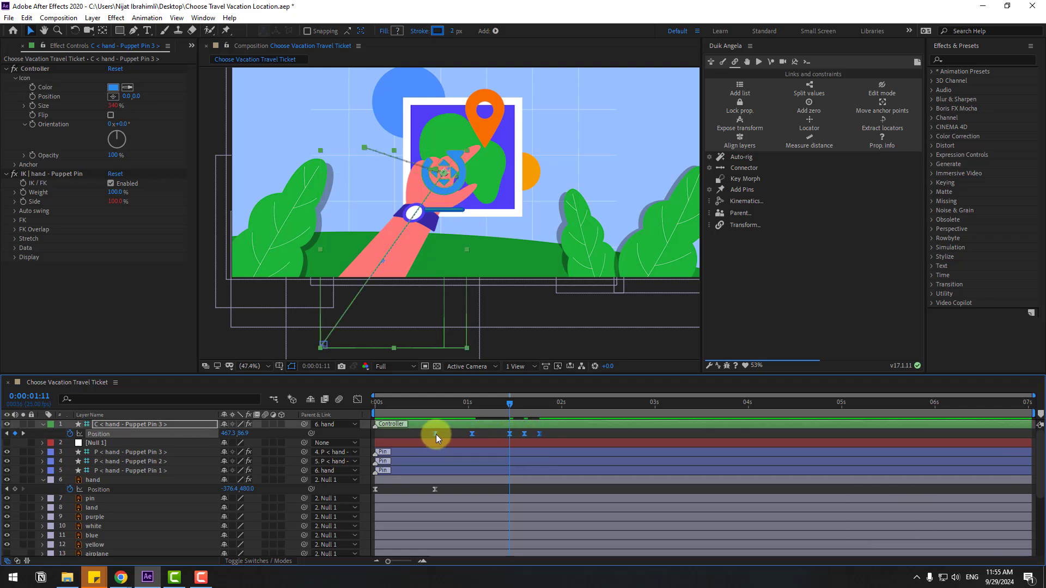
right_click(436, 434)
left_click(489, 389)
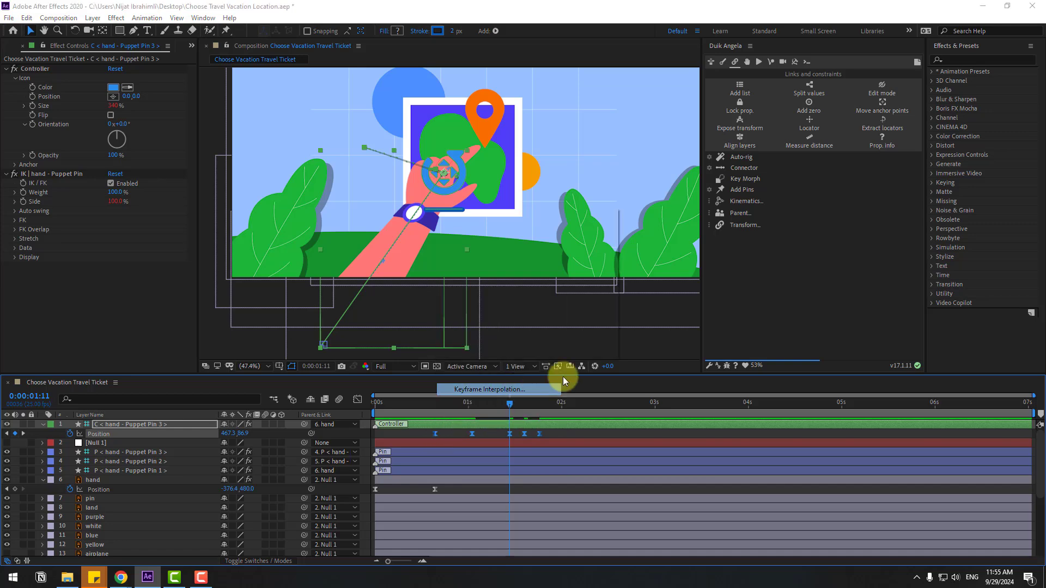
left_click(534, 270)
left_click(493, 289)
left_click(532, 270)
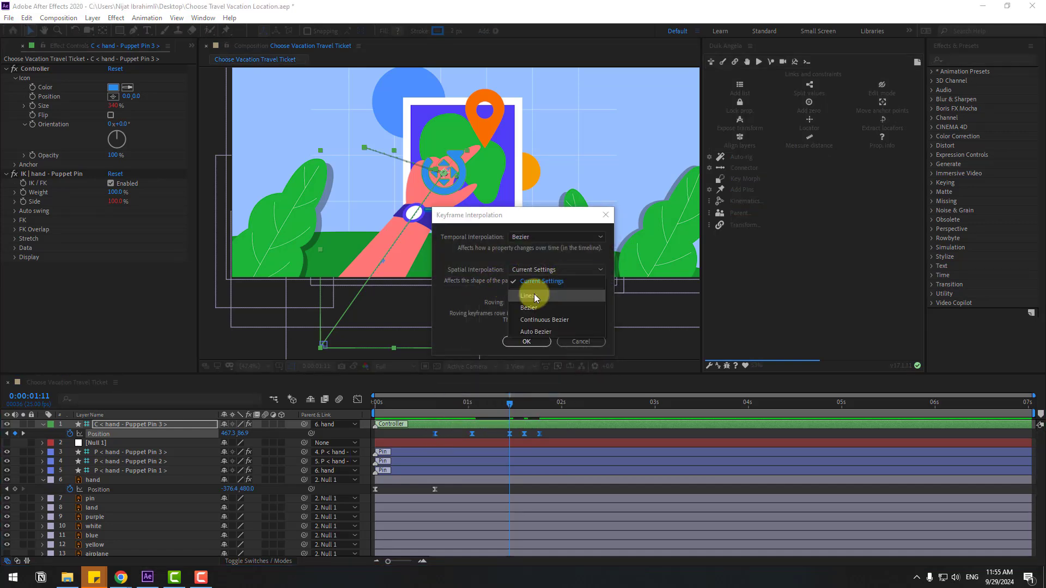
left_click(532, 296)
left_click(534, 342)
Preview the tap at 50% view and step through frames 1:12 to 1:15
key("space")
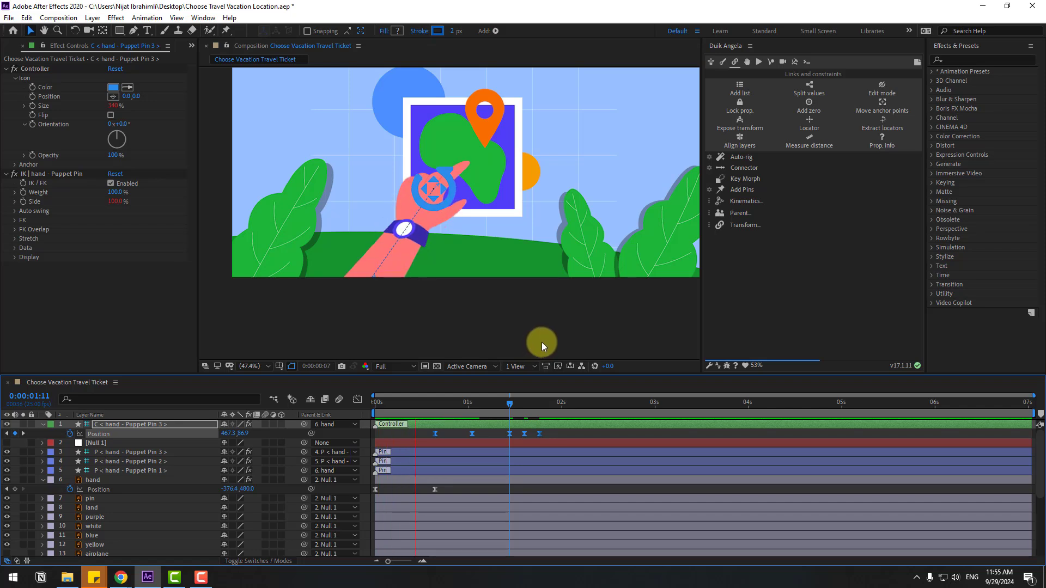
key("space")
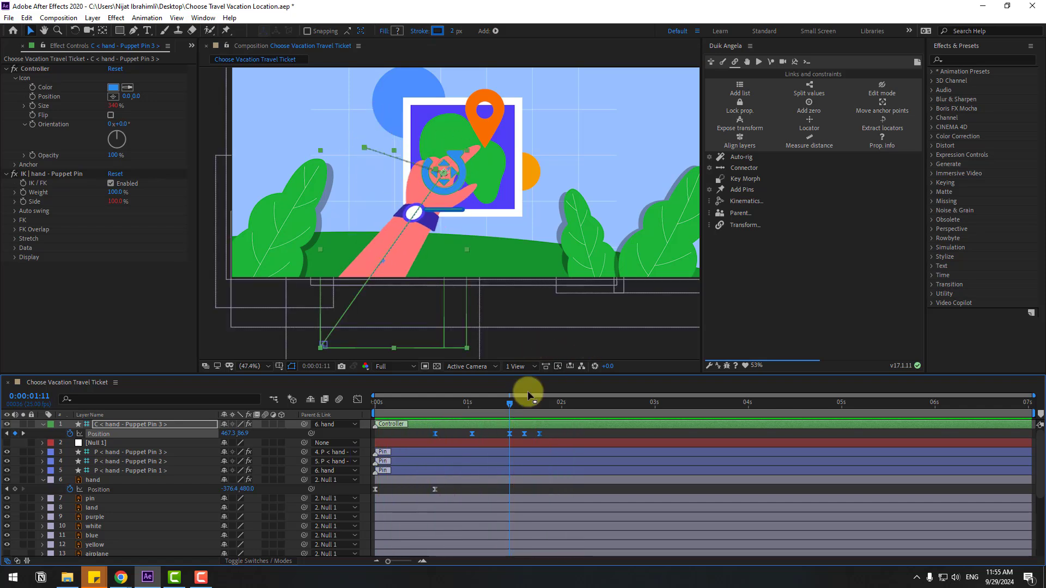
key("period")
left_click(512, 402)
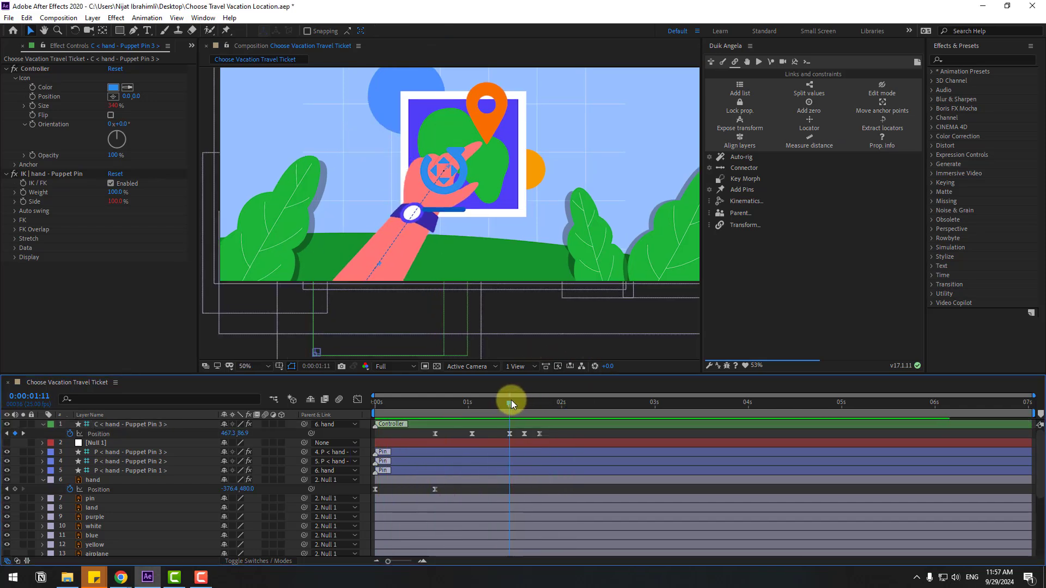
left_click_drag(532, 405, 524, 401)
Nudge the hand slightly up at 1:15 and preview the tap animation
left_click(524, 434)
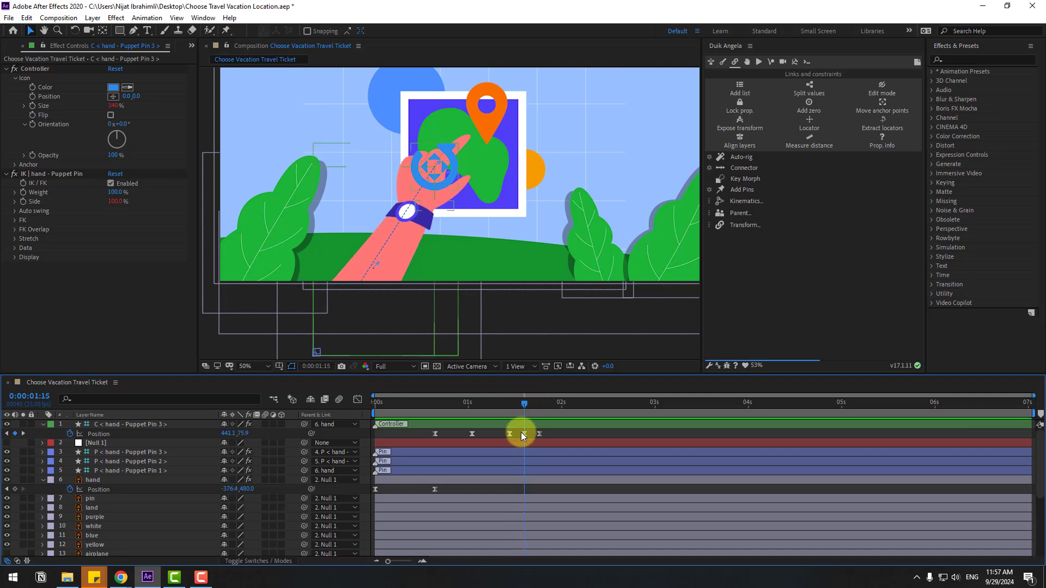
left_click_drag(243, 433, 240, 433)
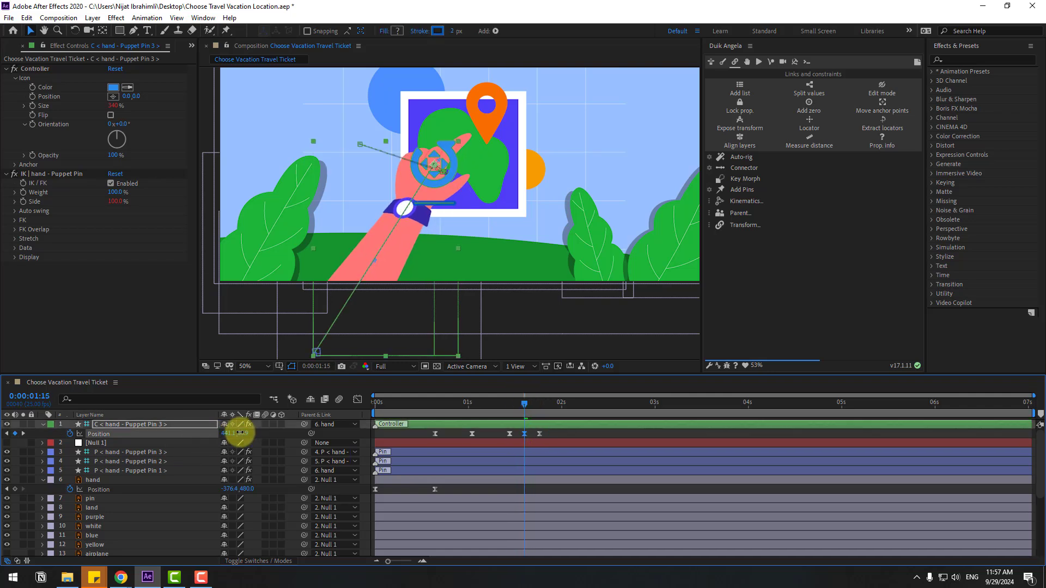
left_click_drag(375, 414, 434, 413)
key("space")
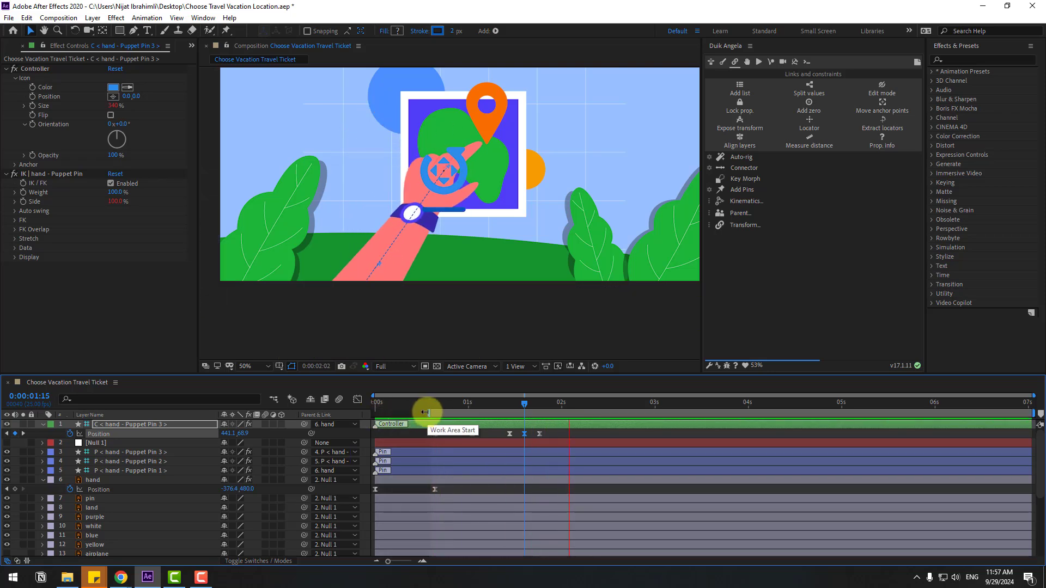
left_click(526, 403)
Keyframe the hand at 1:20, then push it below the frame to -376.4, 1006.0
left_click_drag(533, 402, 566, 404)
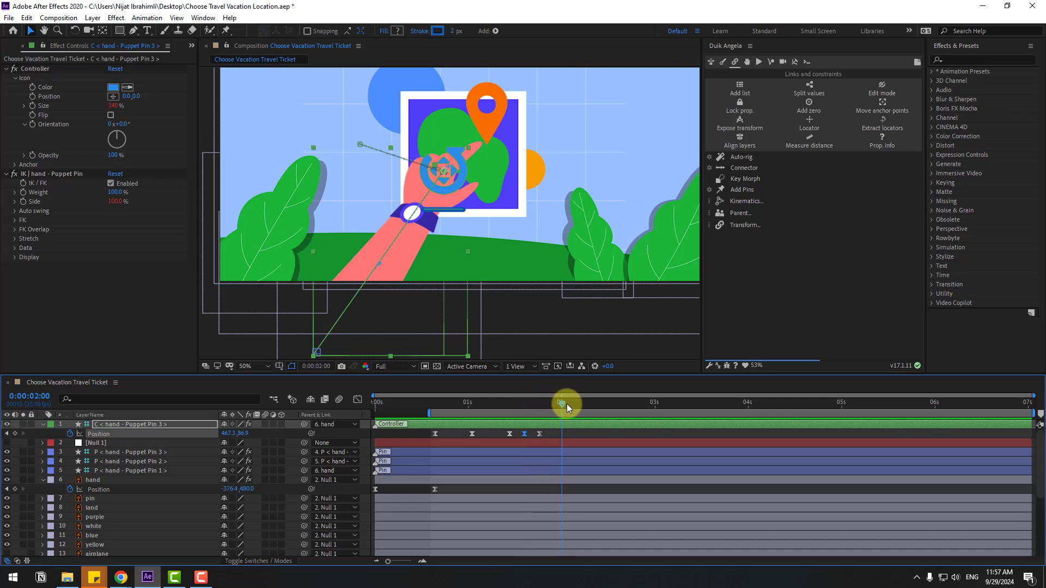
left_click(16, 490)
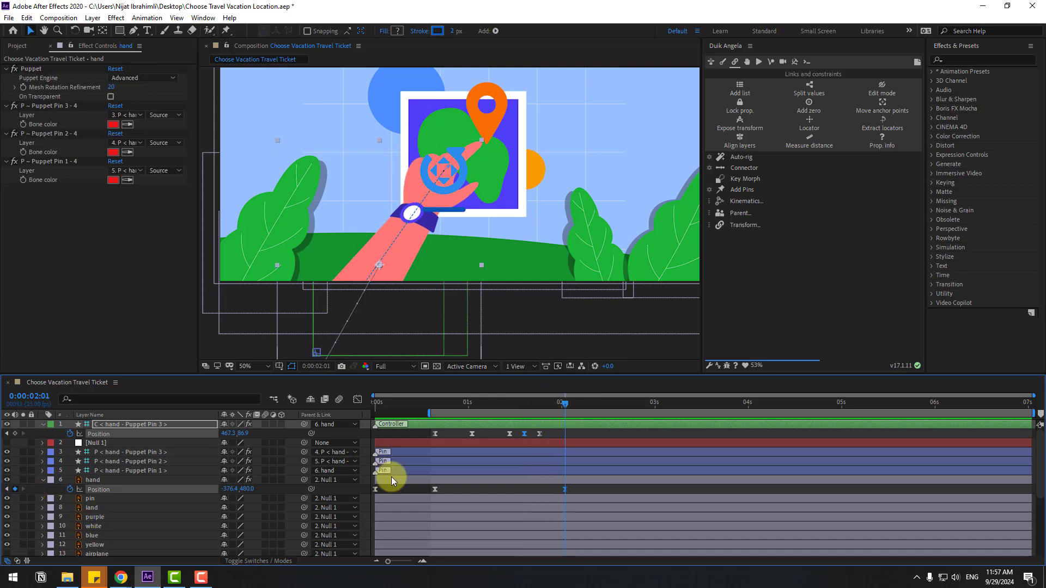
left_click_drag(583, 403, 606, 407)
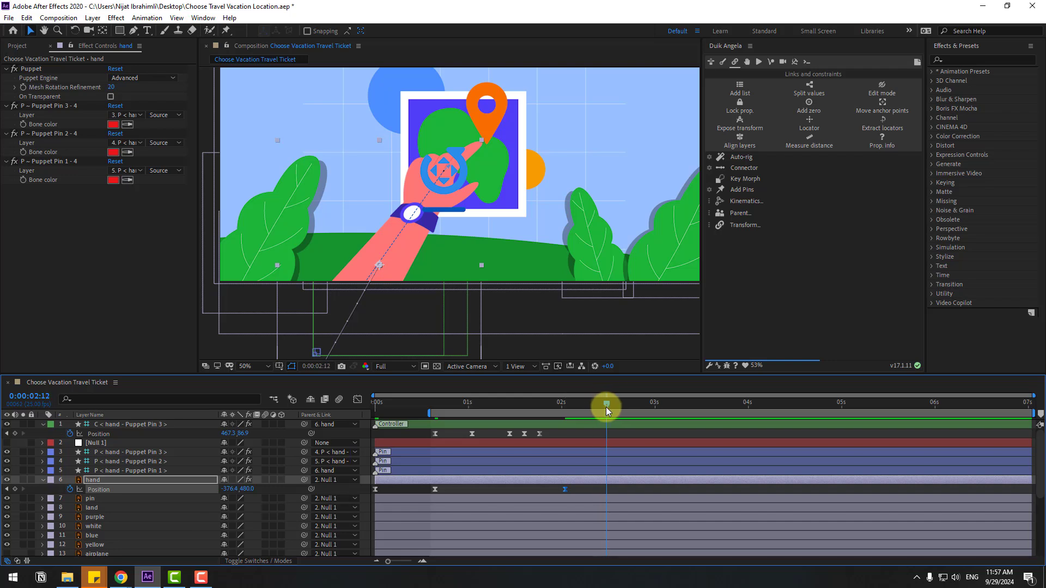
left_click_drag(249, 488, 607, 421)
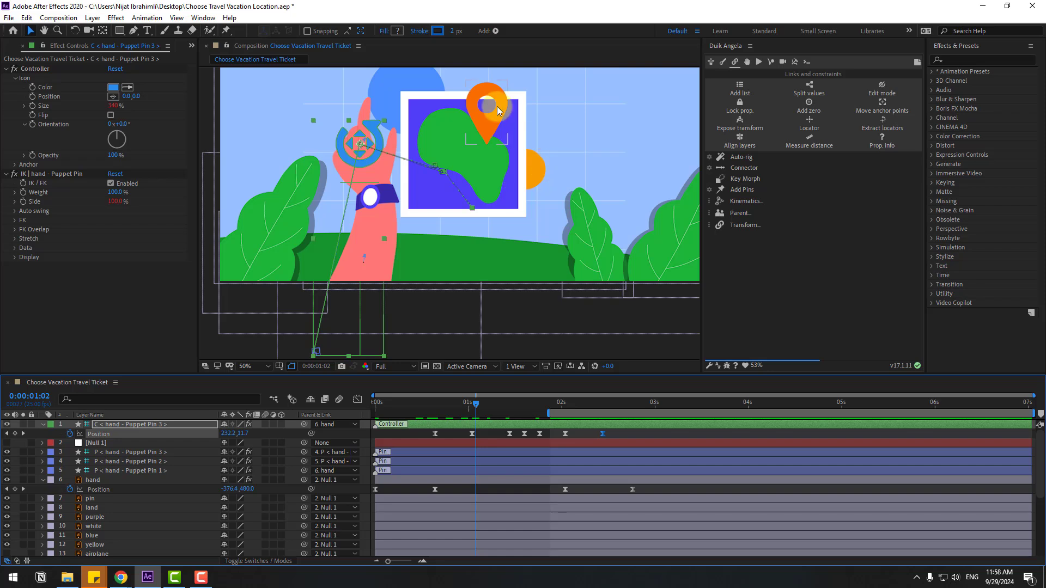
left_click(492, 109)
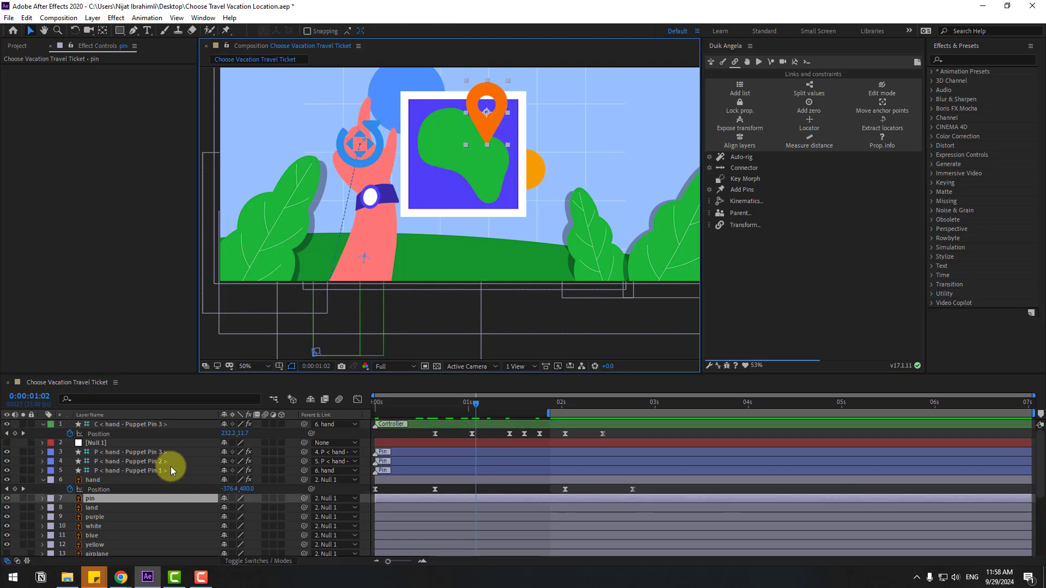
Solo the map pin layer and move its anchor point down to the pin's tip
left_click(23, 499)
scroll(535, 214, "up", 4)
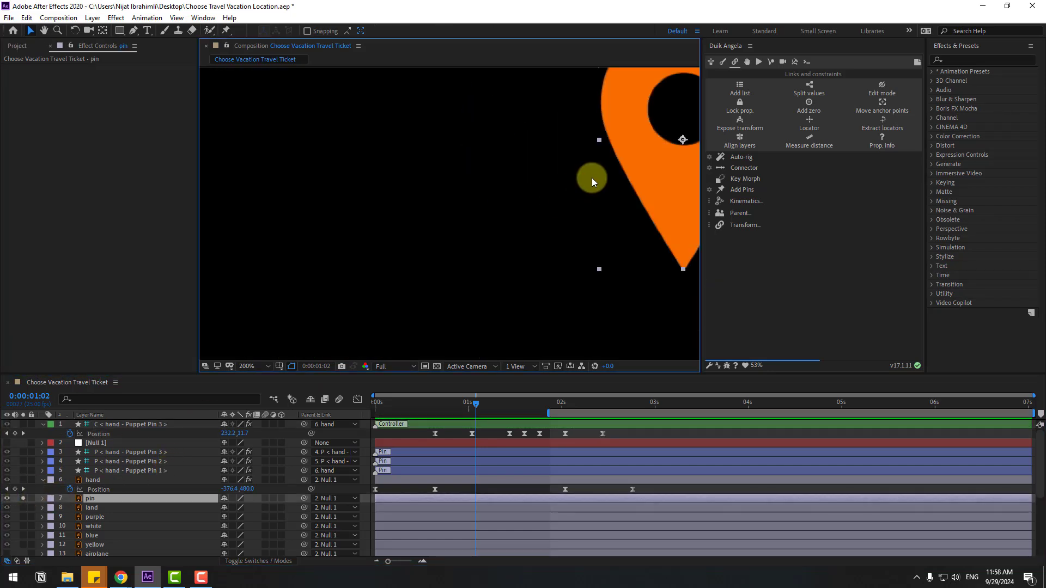
left_click_drag(591, 175, 409, 211)
left_click(102, 31)
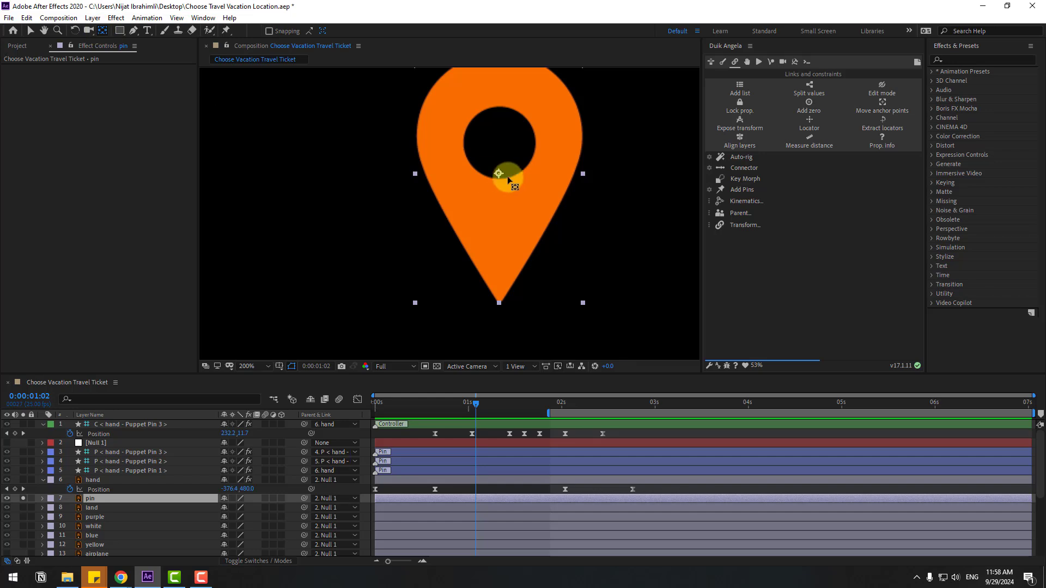
left_click_drag(507, 179, 500, 299)
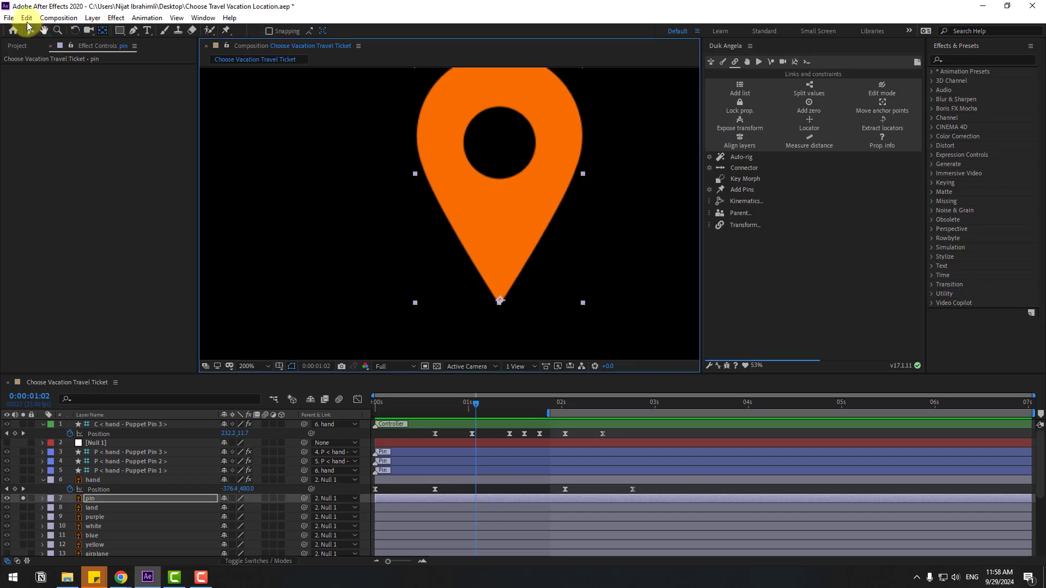
left_click(30, 31)
Save the project and close the Duik Angela rigging panel
key("ctrl+s")
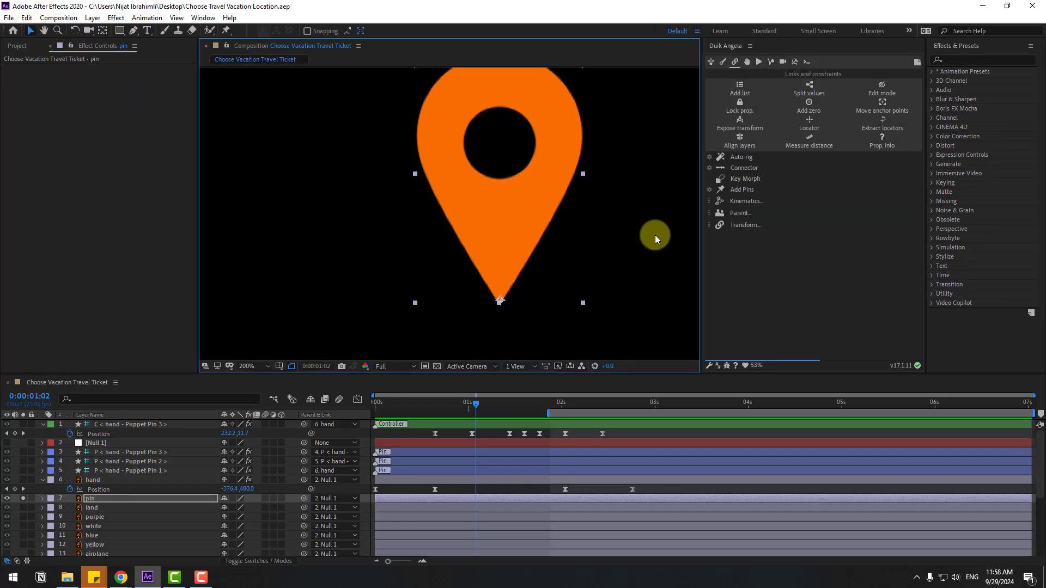
left_click(750, 46)
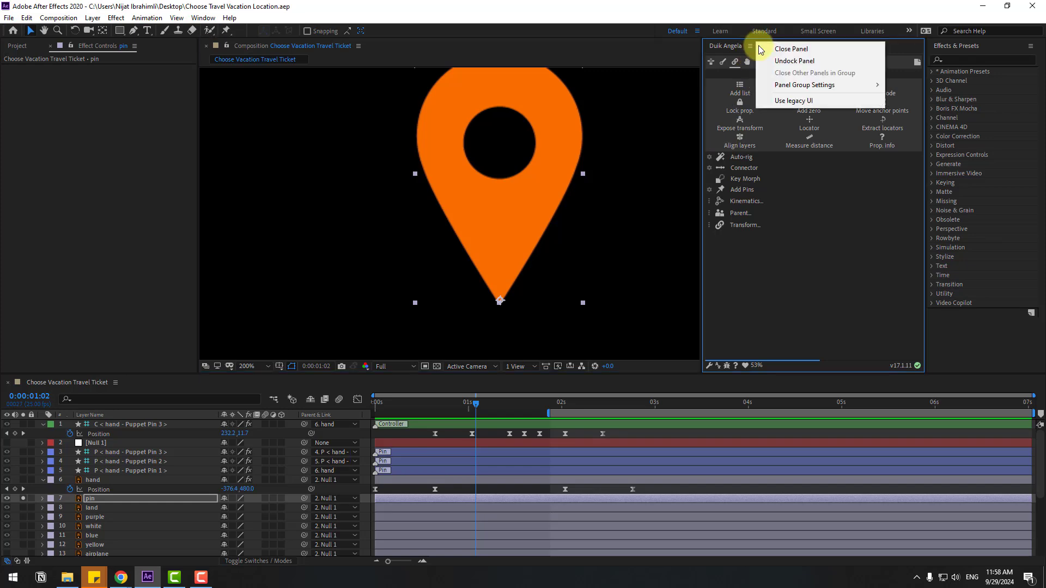
left_click(793, 44)
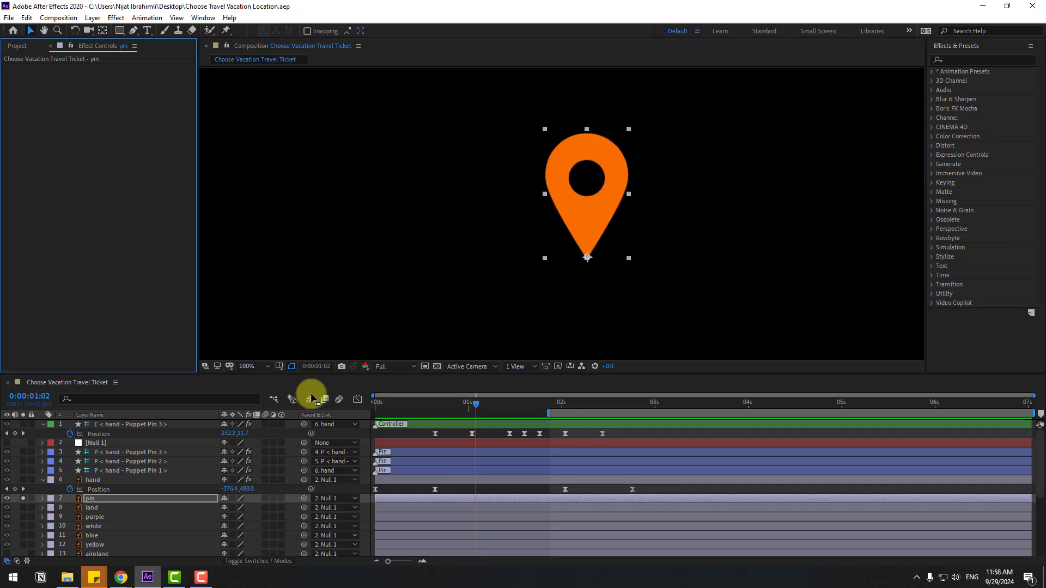
Apply Animation Composer's Overshoot Scale From Anchor Point preset as the pin's In transition
left_click(203, 18)
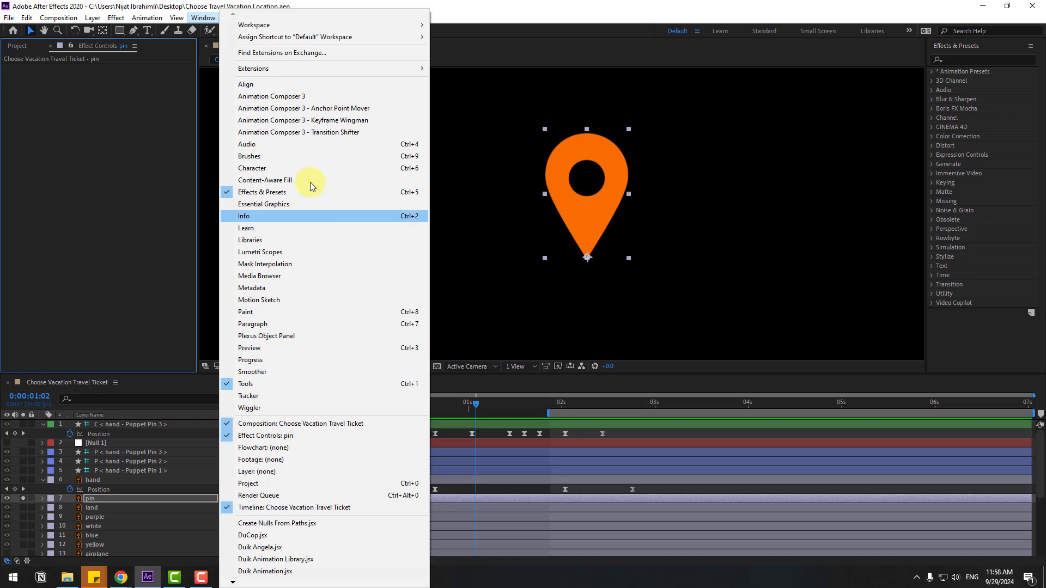
left_click(306, 99)
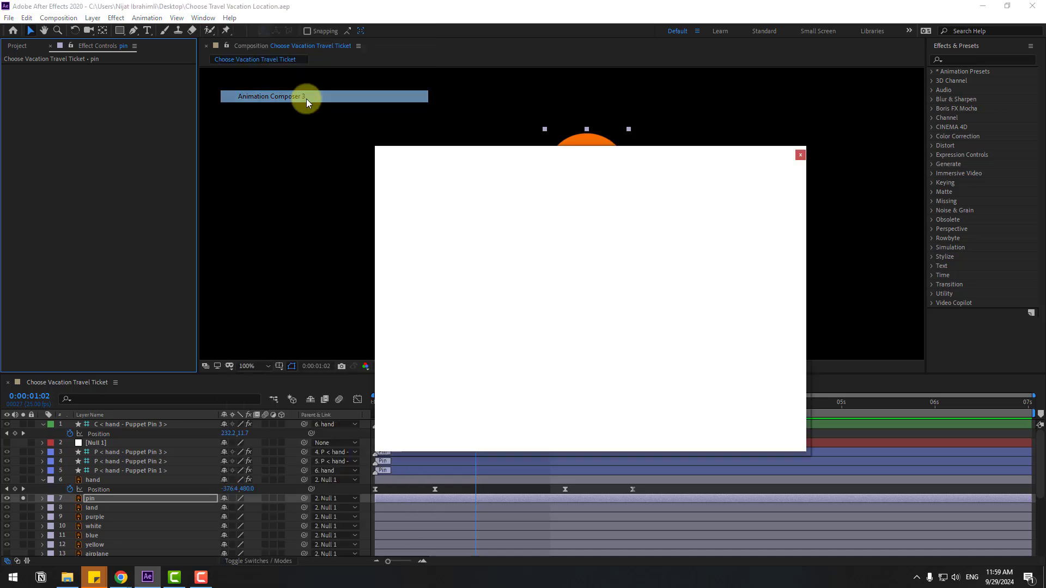
left_click_drag(455, 159, 685, 266)
left_click(619, 372)
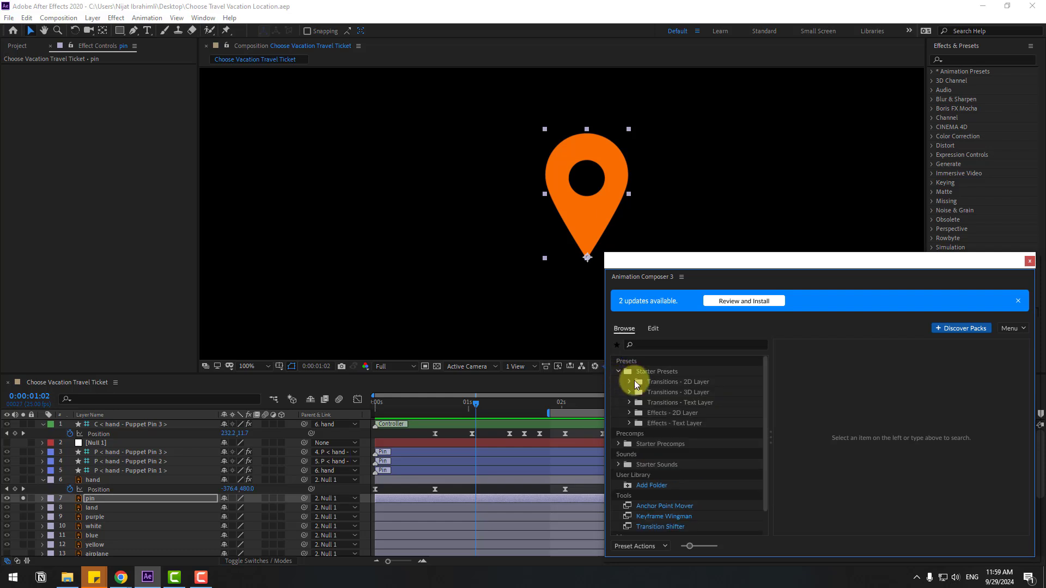
left_click(630, 384)
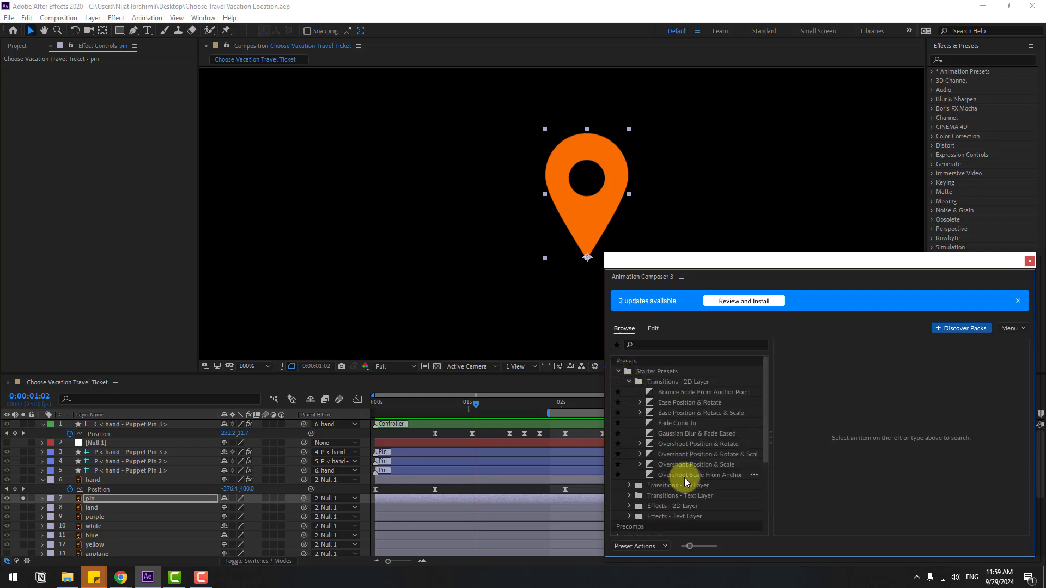
left_click(698, 476)
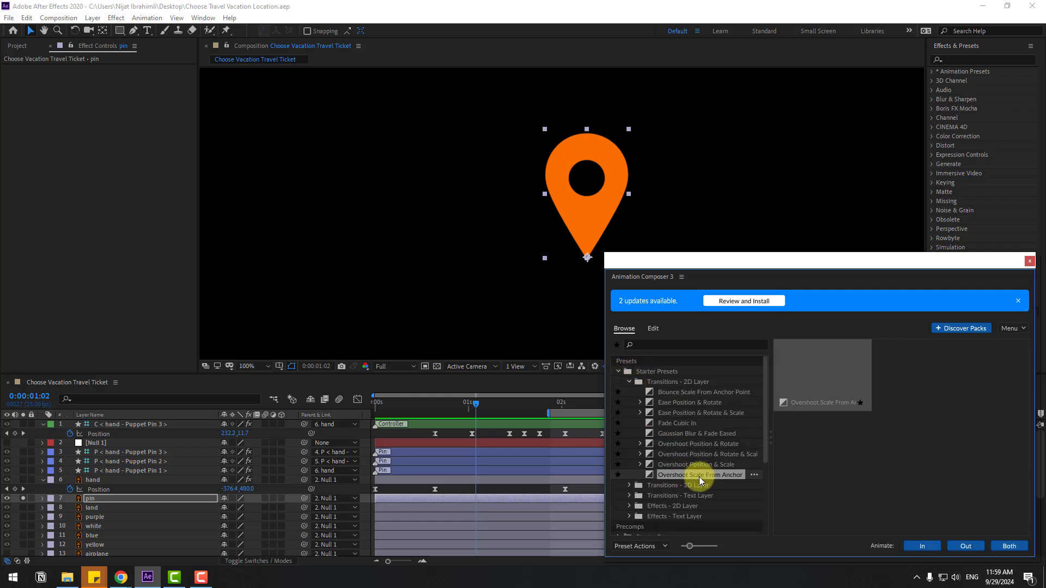
left_click(923, 547)
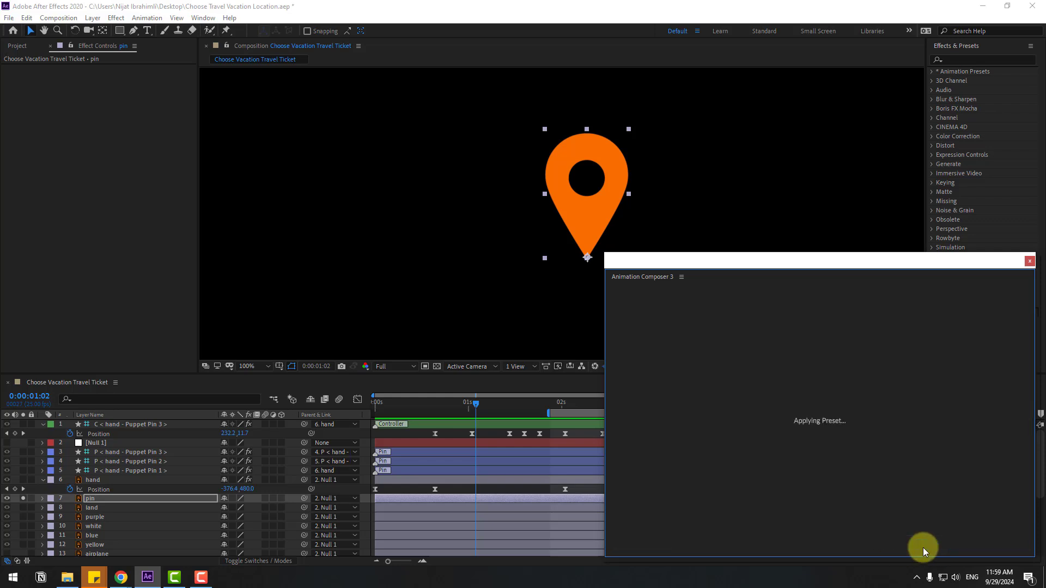
left_click_drag(720, 259, 1045, 261)
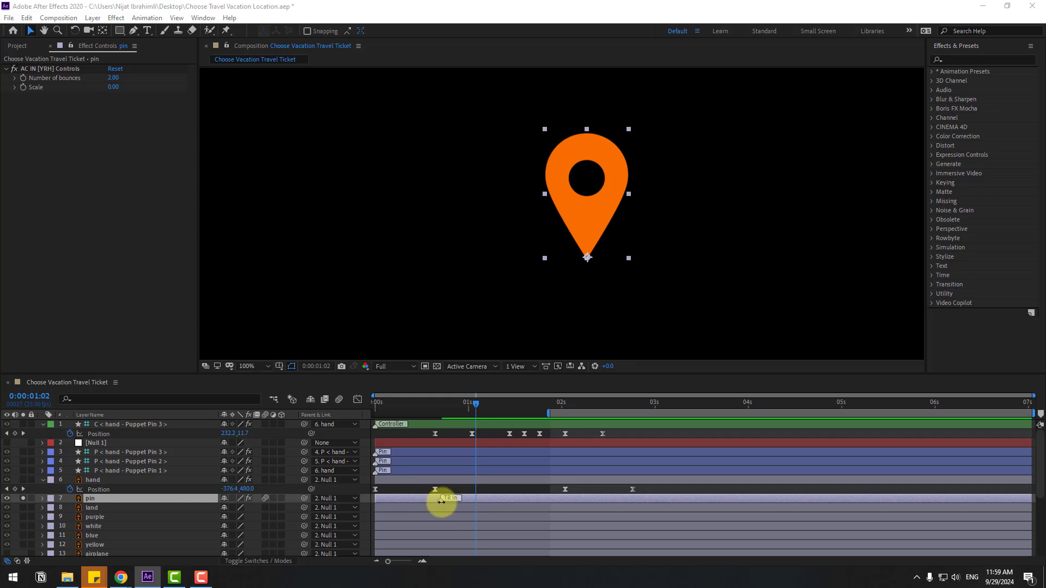
Shift the pin's TR In marker and layer start about 14 frames later
left_click_drag(441, 502, 449, 504)
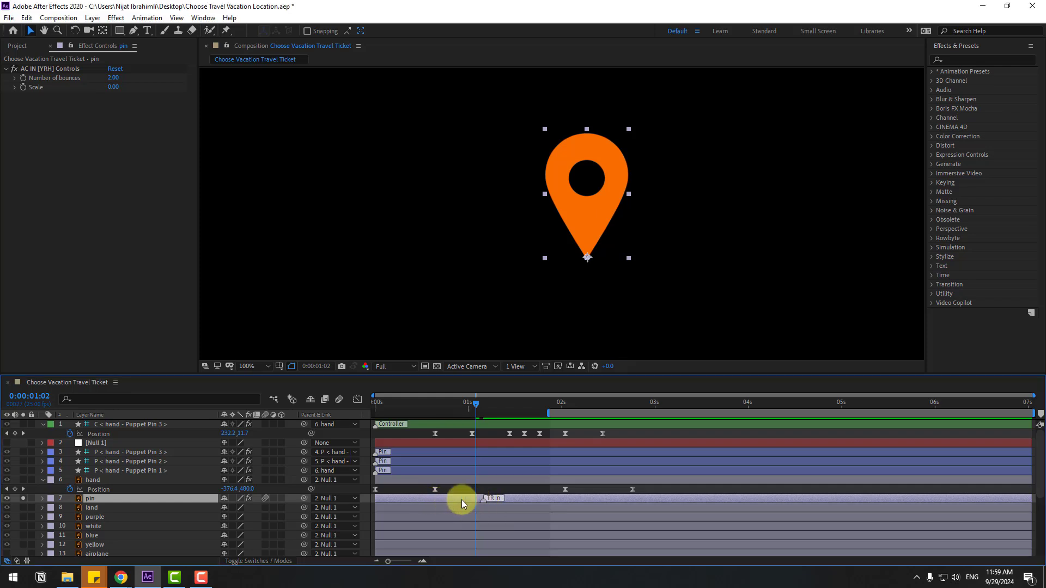
left_click_drag(378, 501, 431, 499)
left_click(431, 404)
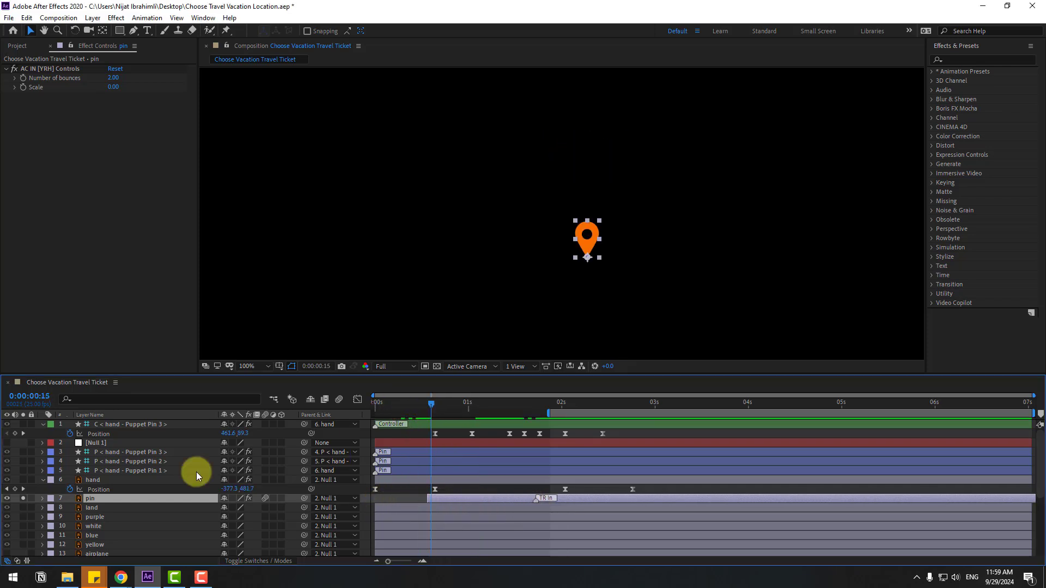
Unsolo the pin, extend the work area to about five seconds, and start the pin at the hand's tap
left_click(22, 500)
left_click_drag(431, 404, 509, 404)
double_click(410, 413)
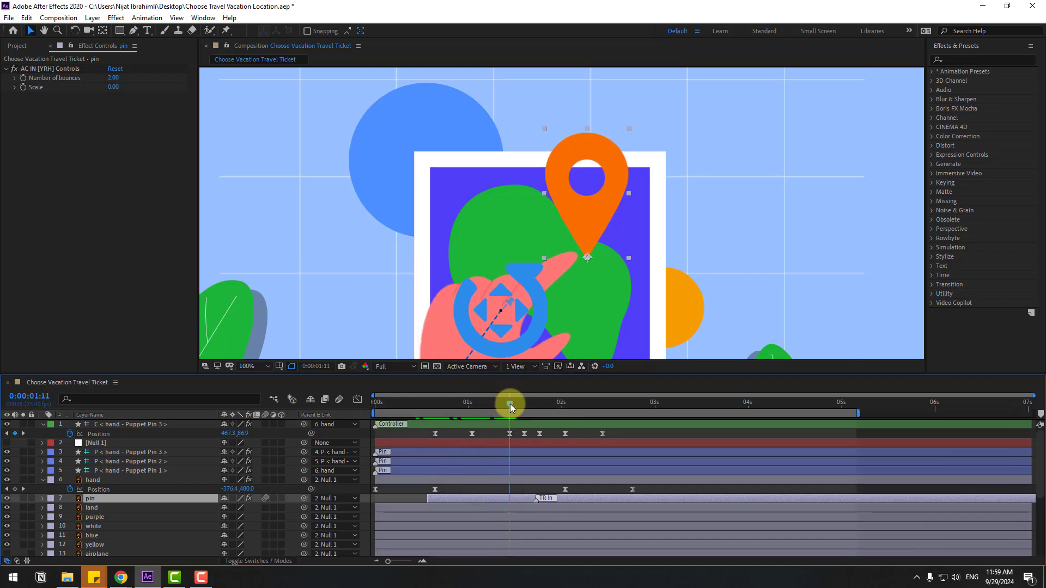
left_click(439, 492)
left_click_drag(465, 500, 522, 500)
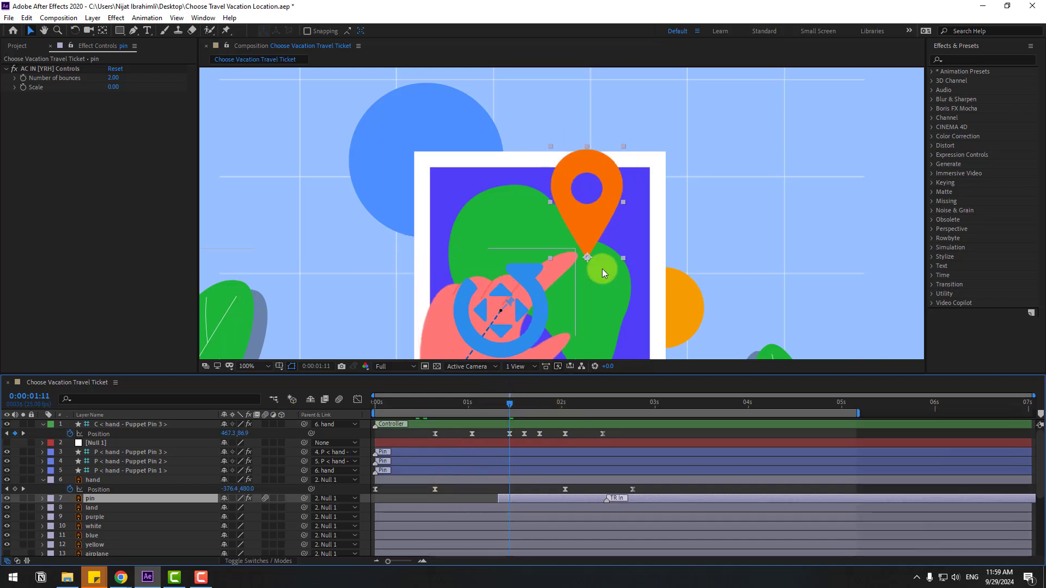
left_click_drag(589, 239, 581, 242)
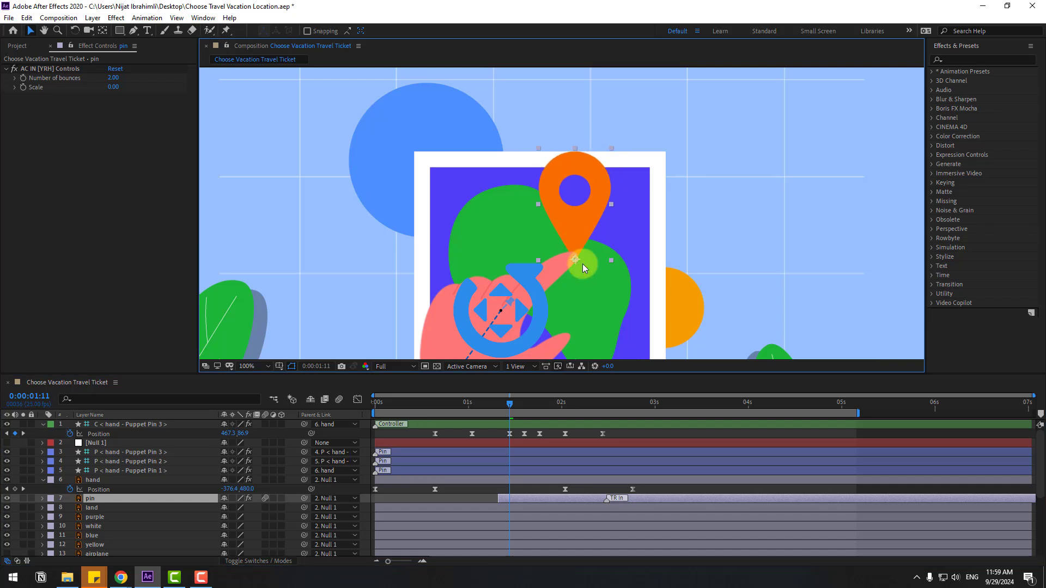
left_click(487, 413)
Shift the pin layer slightly later and preview the timing around 0:00:01:20
left_click_drag(485, 408, 543, 406)
left_click_drag(510, 495, 524, 498)
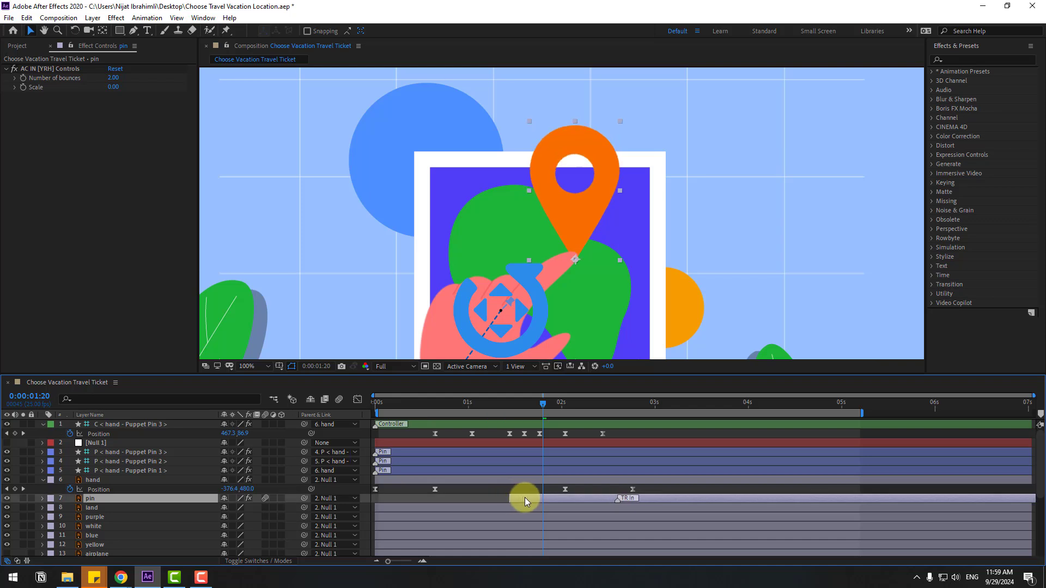
scroll(648, 246, "down", 2)
key("space")
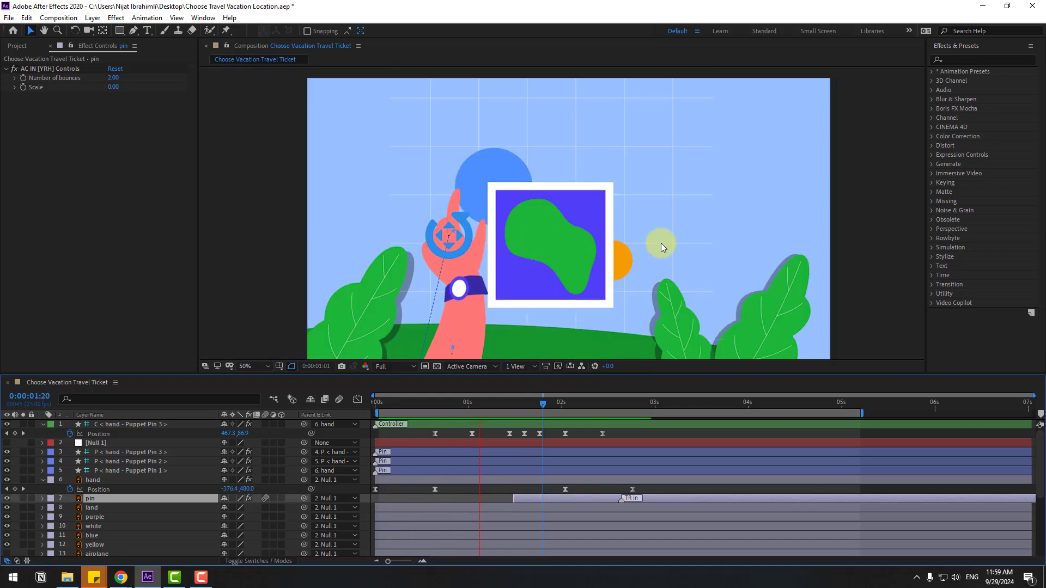
key("space")
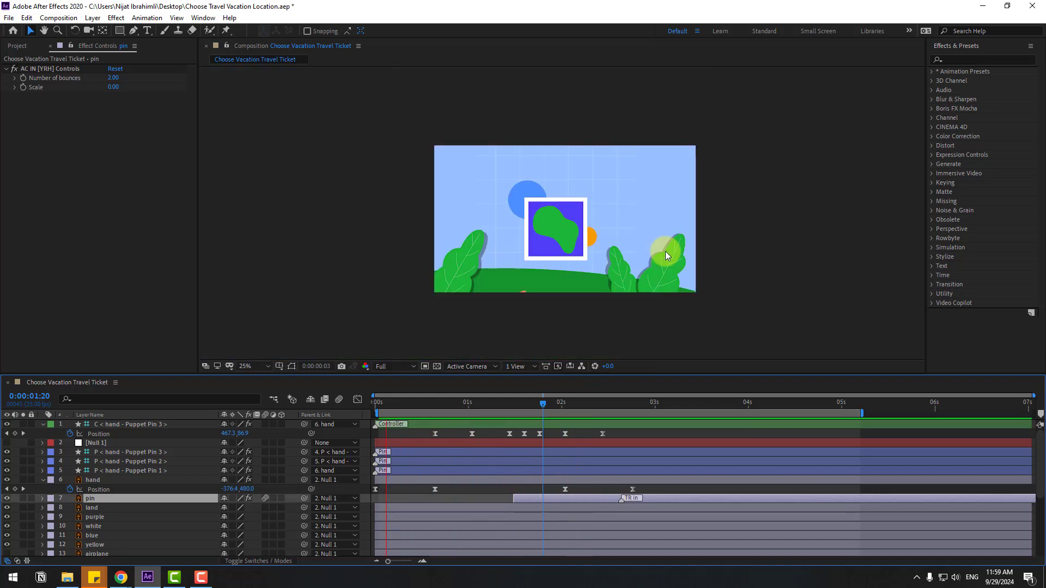
left_click_drag(541, 406, 376, 408)
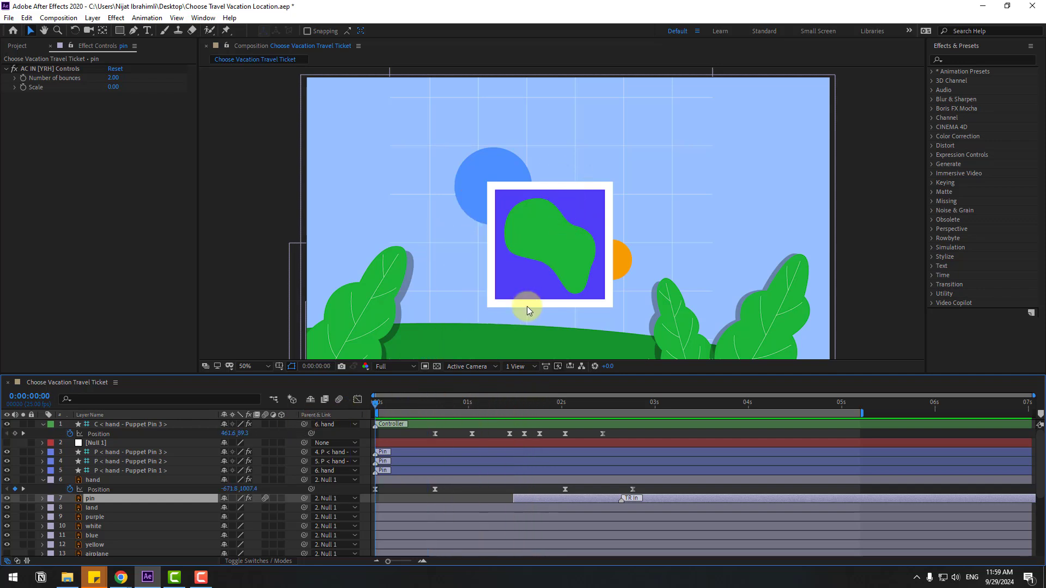
Keyframe the land's Scale from 0% to 100% at frame 16 with Easy Ease
left_click(551, 234)
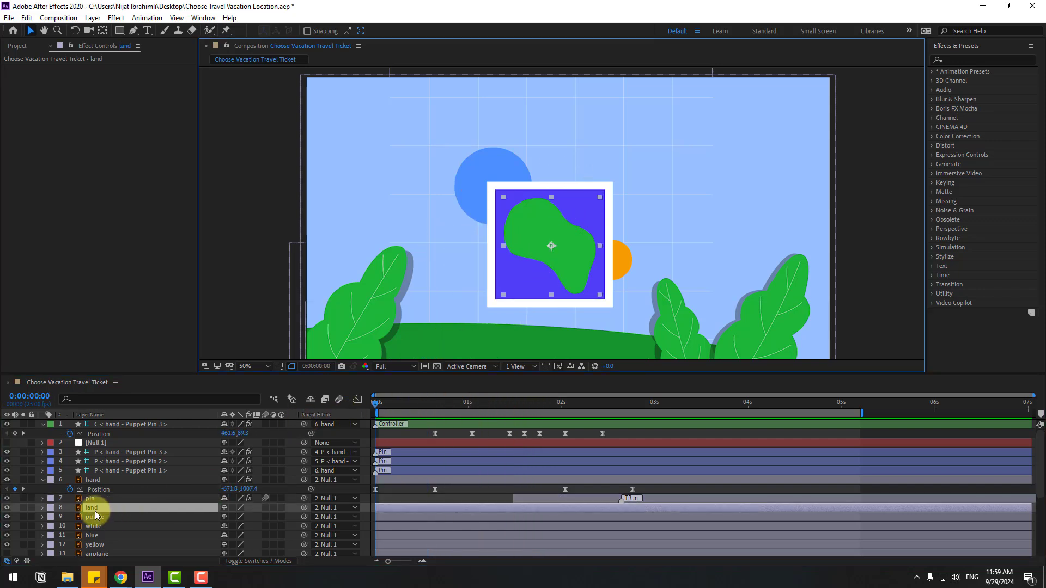
key("s")
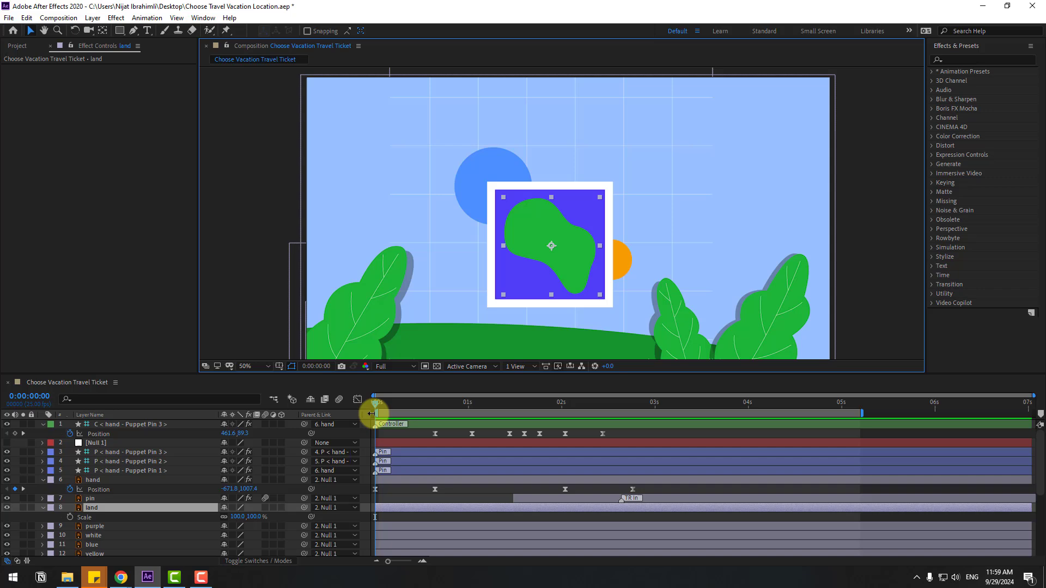
left_click(237, 517)
type("0")
key("Return")
left_click(69, 518)
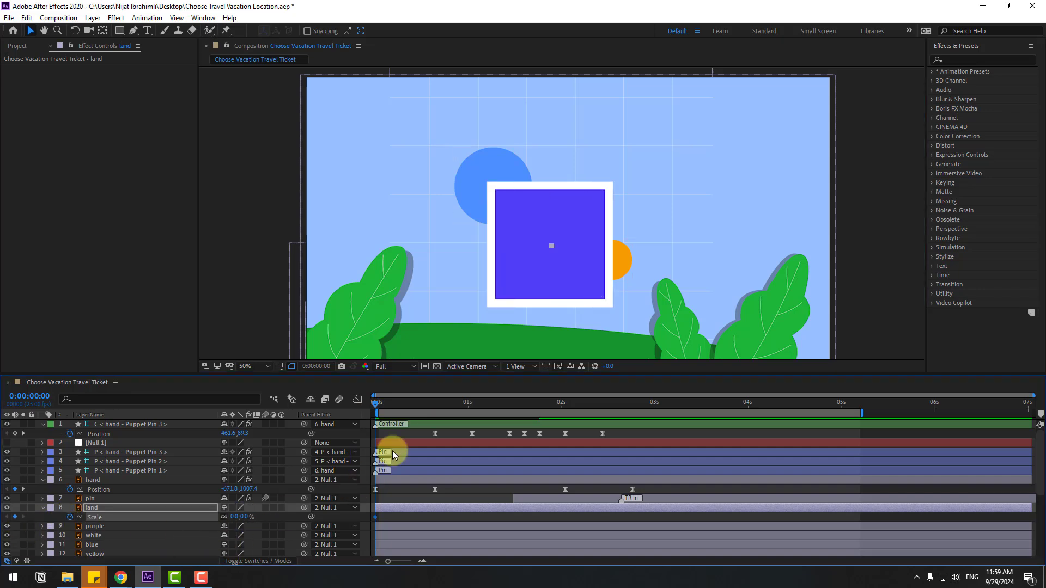
left_click_drag(419, 408, 435, 408)
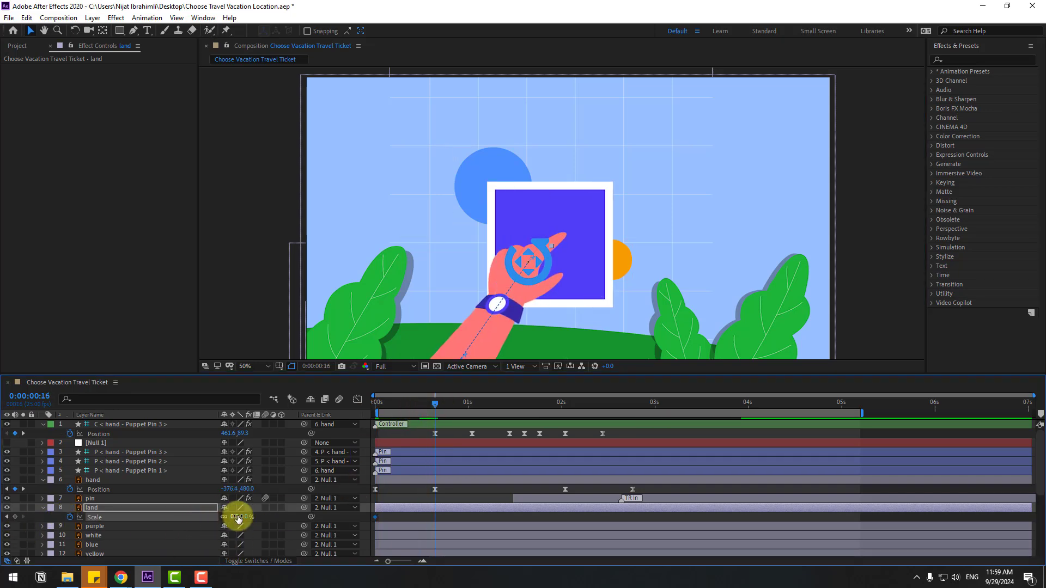
left_click(237, 516)
type("100")
key("Return")
left_click_drag(444, 520, 369, 518)
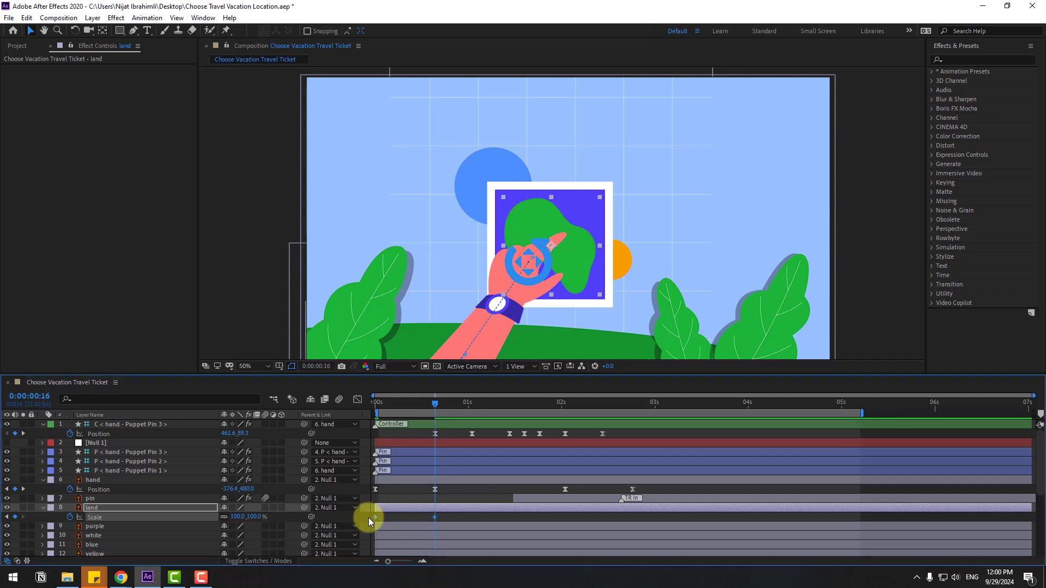
right_click(376, 517)
left_click(547, 439)
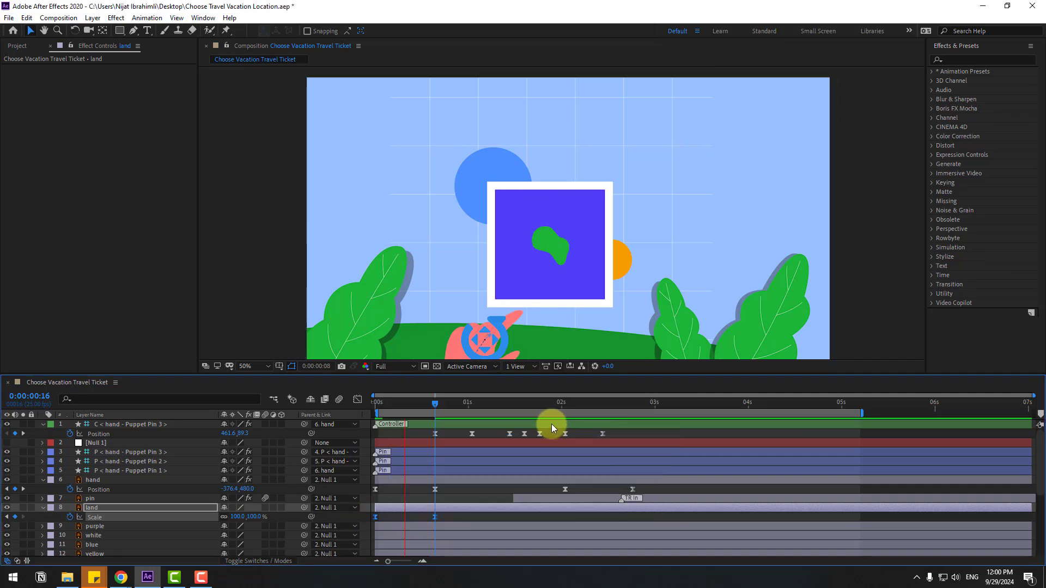
left_click_drag(434, 402, 389, 404)
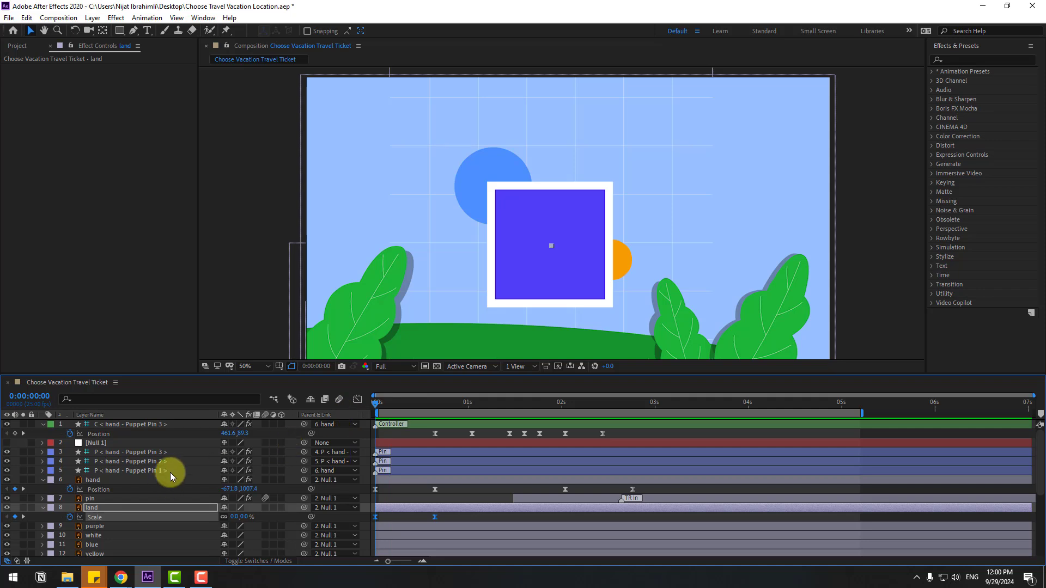
Unlink the white layer's Scale and keyframe it at 0, 100% at the start
scroll(170, 472, "down", 1)
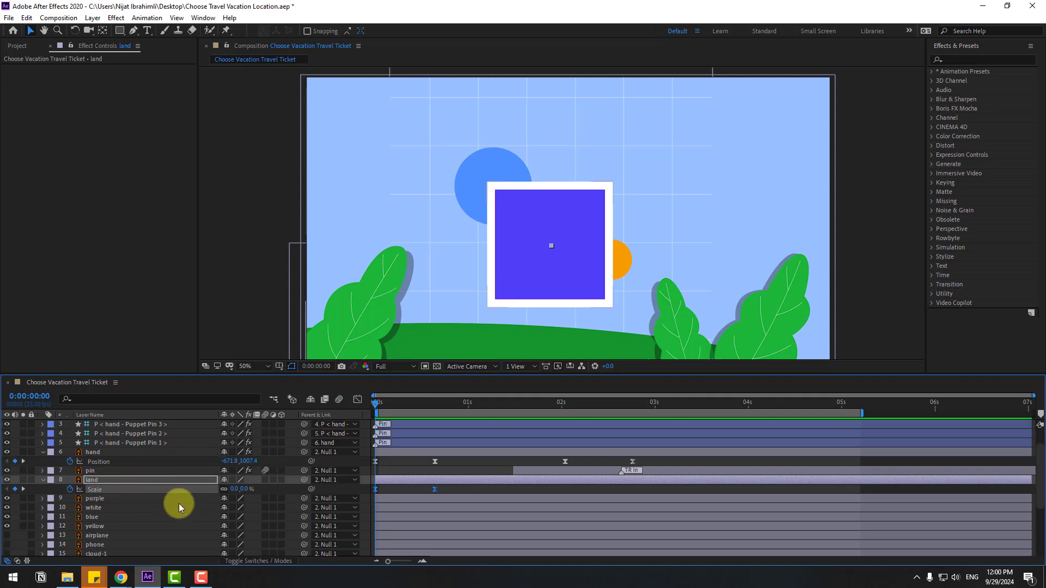
left_click(92, 509)
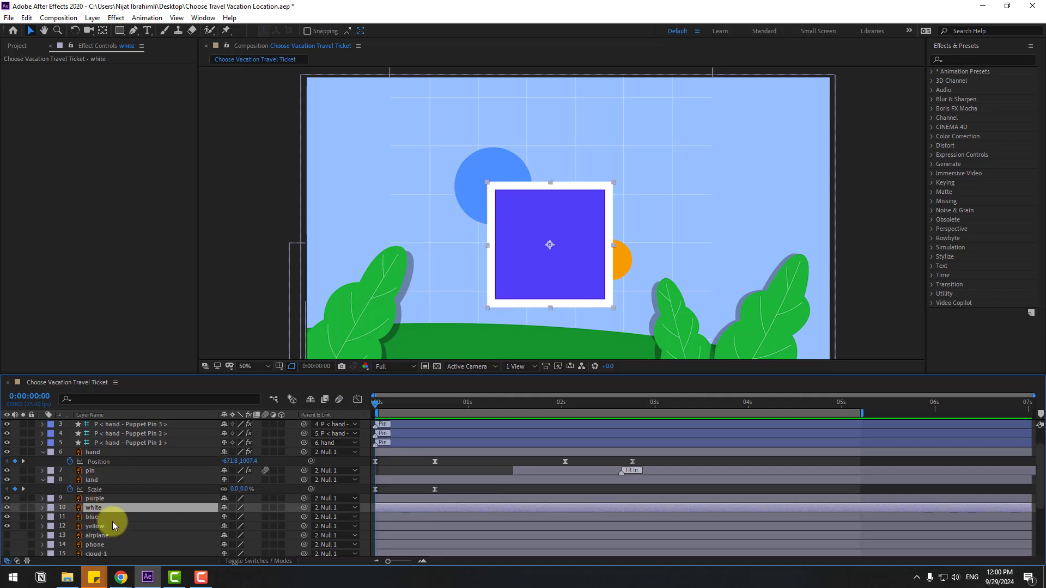
key("s")
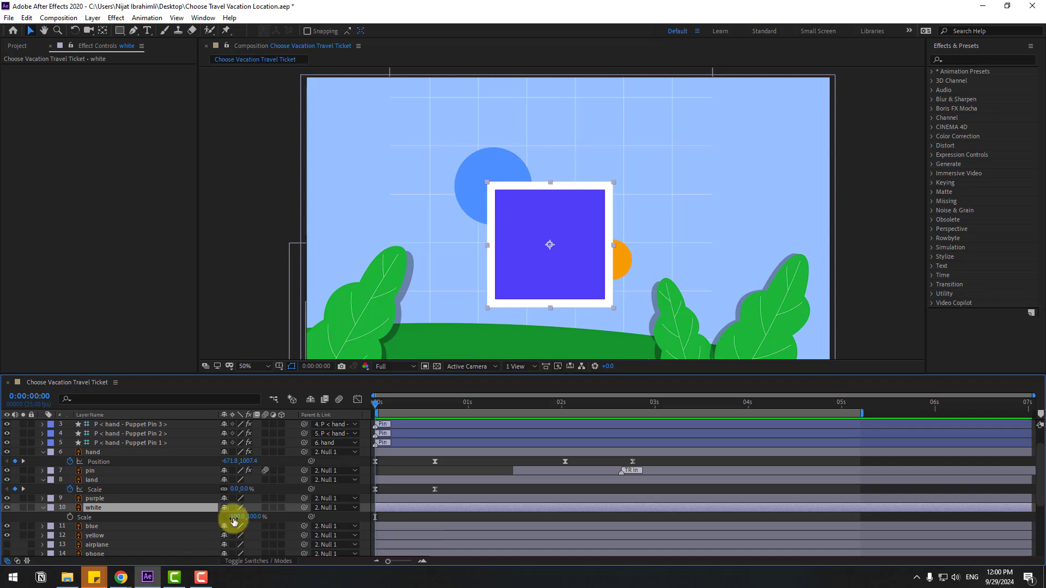
left_click(223, 517)
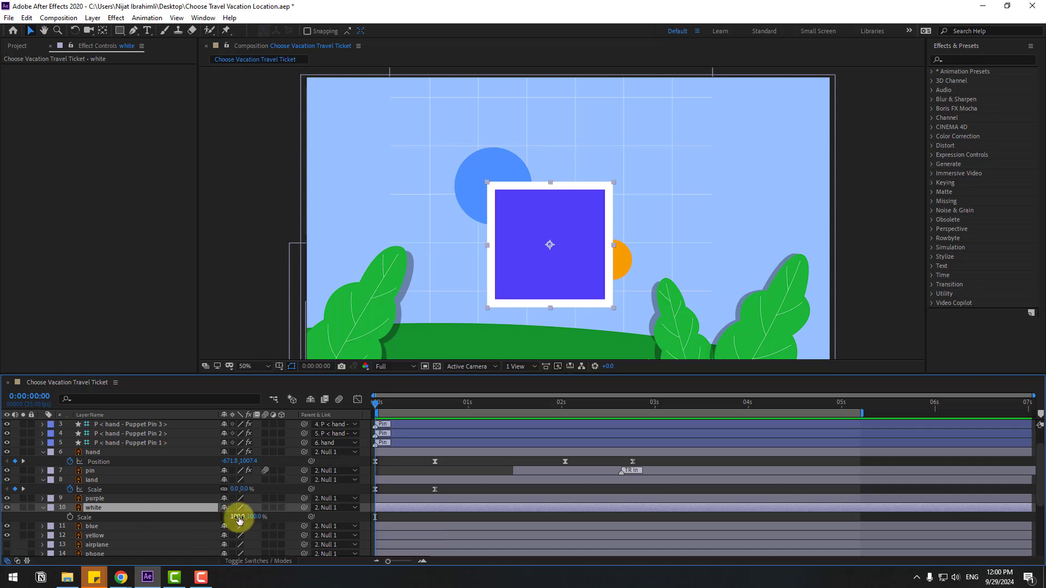
type("0")
key("Return")
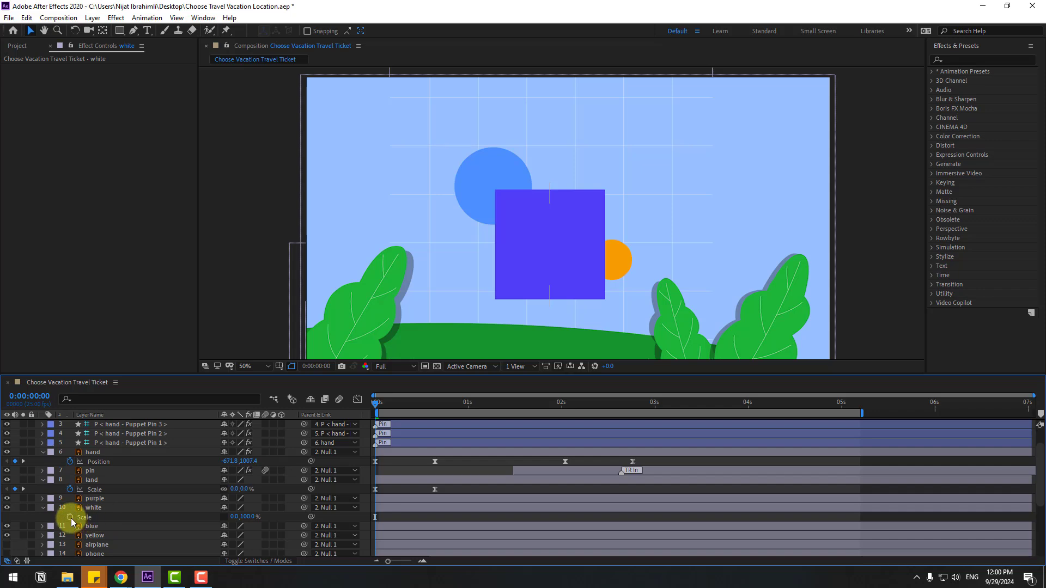
left_click(70, 517)
left_click_drag(414, 408, 436, 404)
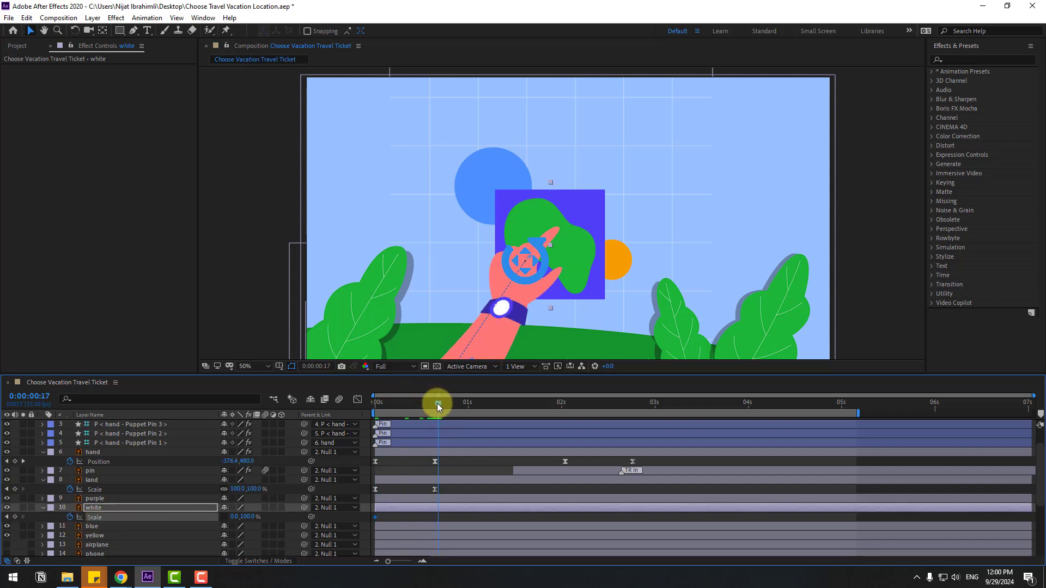
Set the white frame's Scale to 100, 100% at frame 16 and Easy Ease both keyframes
type("10")
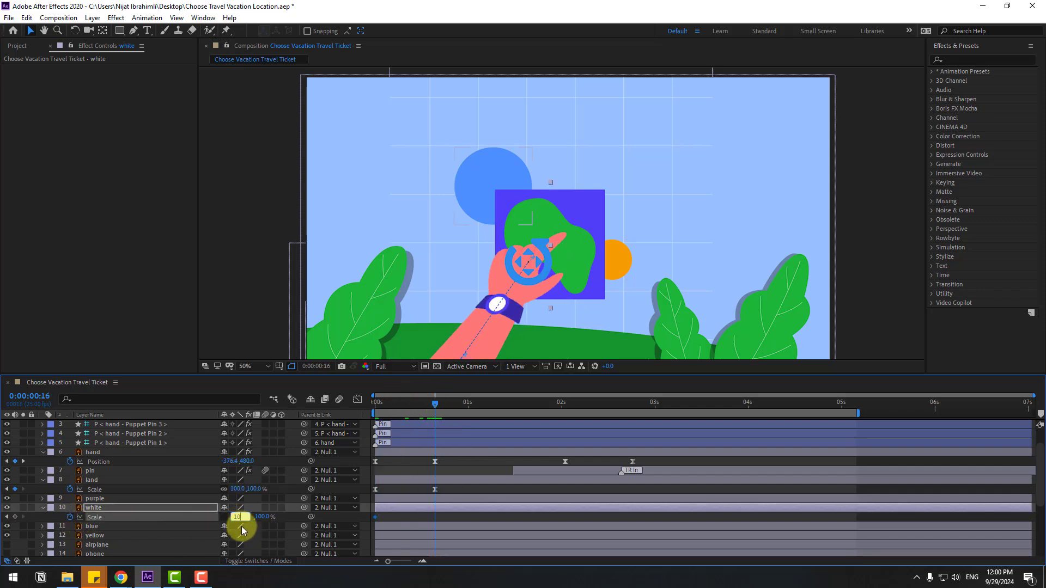
type("0")
key("Return")
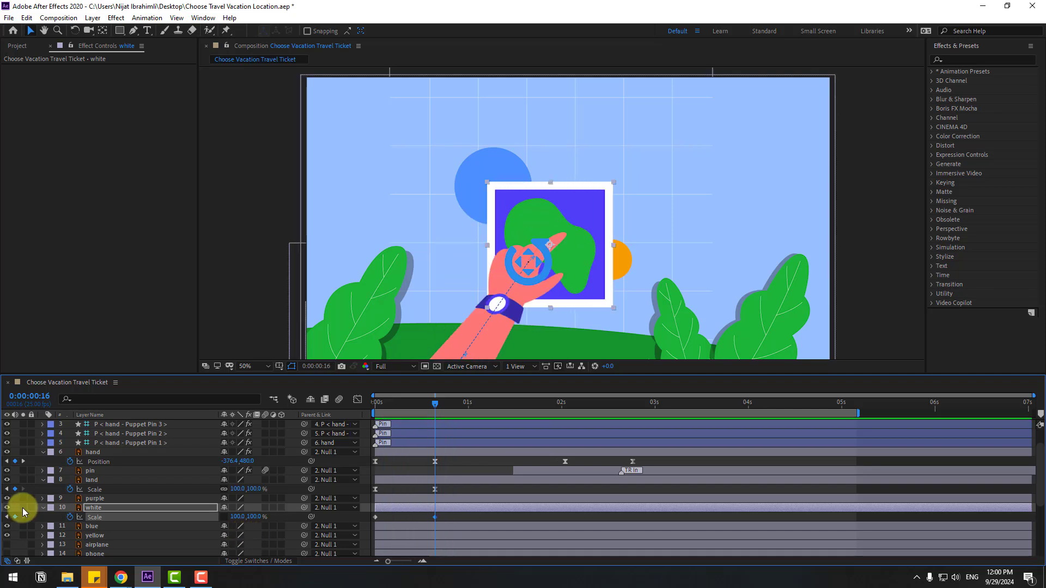
left_click(23, 508)
left_click_drag(360, 528, 374, 517)
right_click(374, 518)
mouse_move(378, 514)
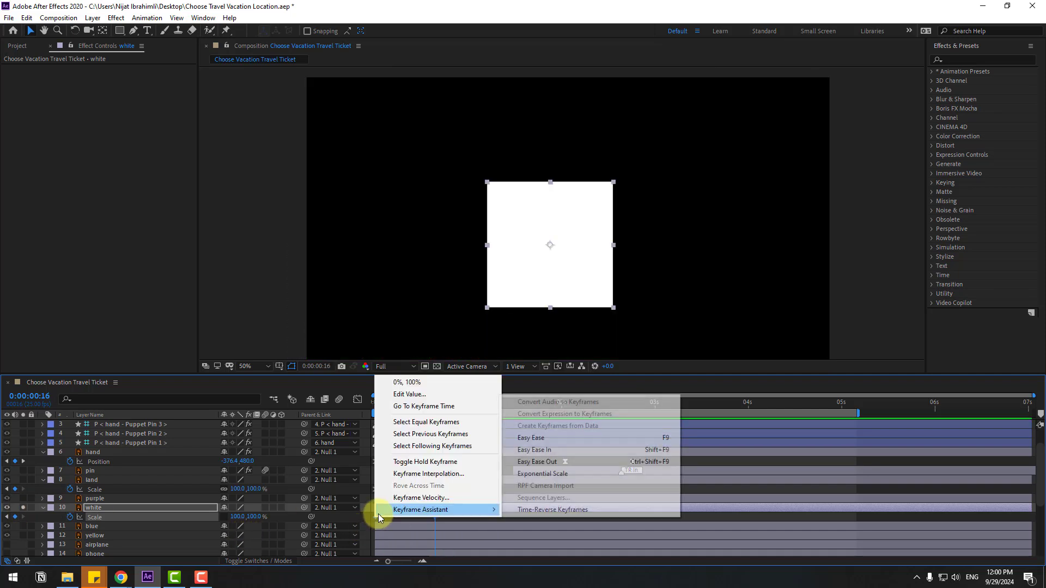
left_click(560, 435)
Sharpen the white frame's Scale speed curve in the Graph Editor, previewing the result
left_click(357, 399)
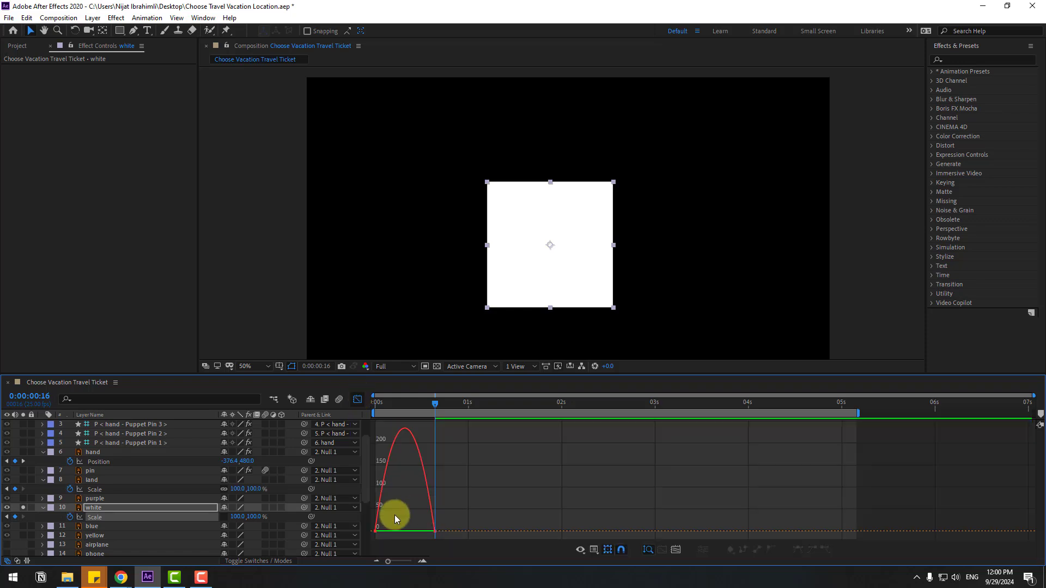
mouse_move(396, 518)
left_mouse_down()
mouse_move(365, 539)
mouse_move(393, 530)
left_mouse_up()
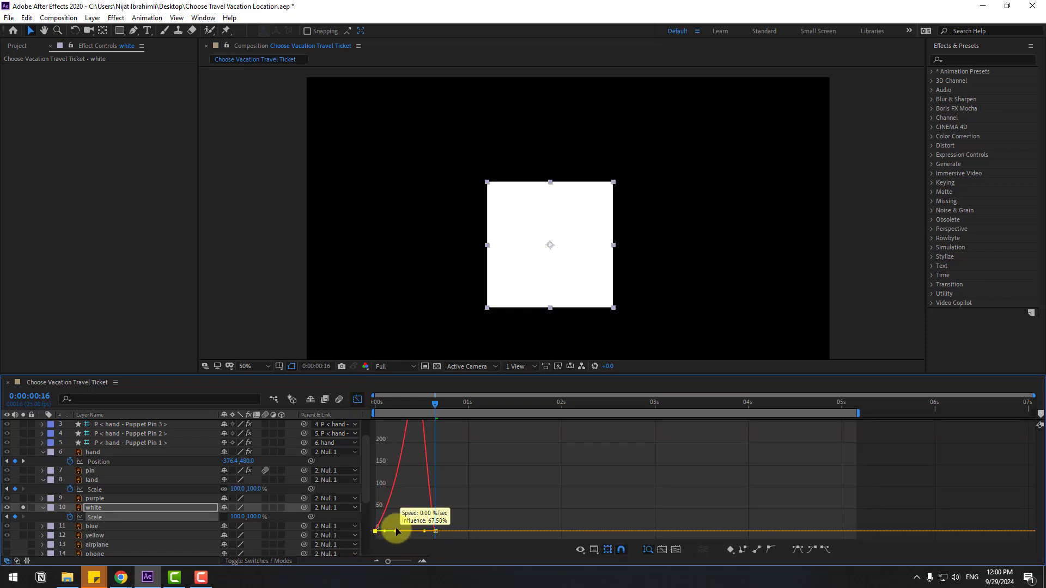
key("space")
key("space")
key("space")
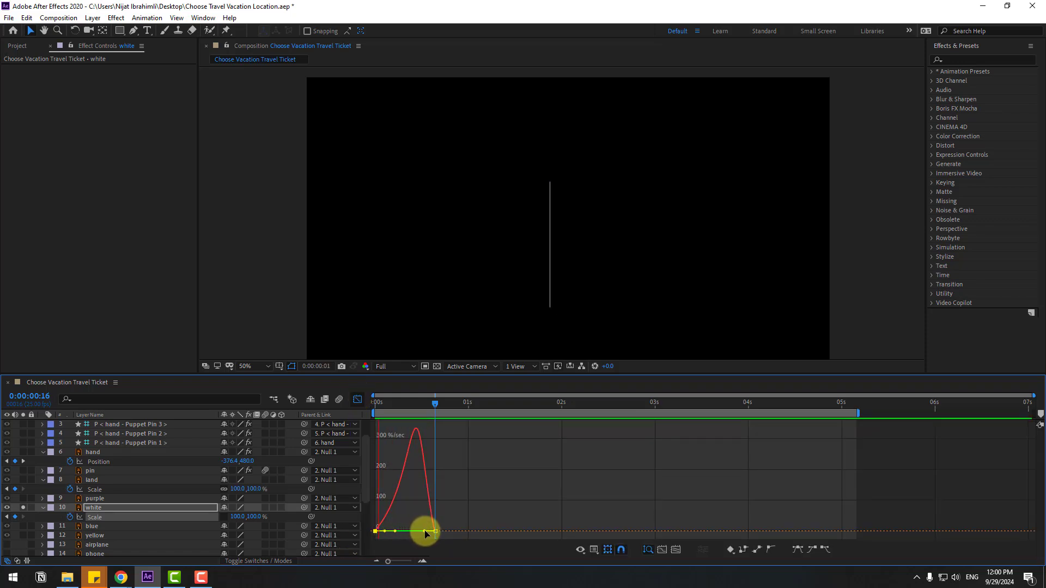
left_click_drag(423, 531, 398, 532)
key("space")
key("space")
key("space")
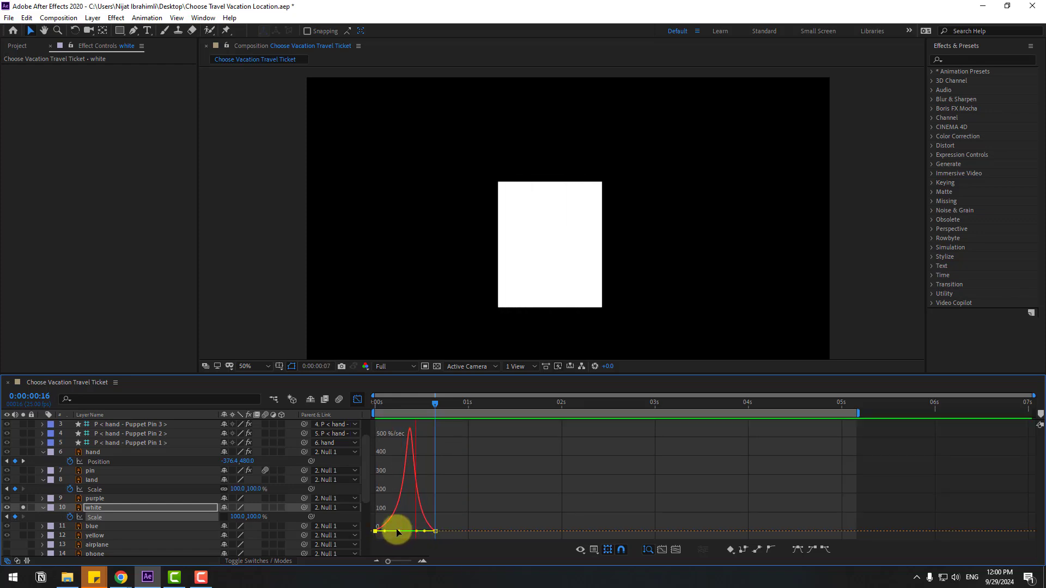
key("space")
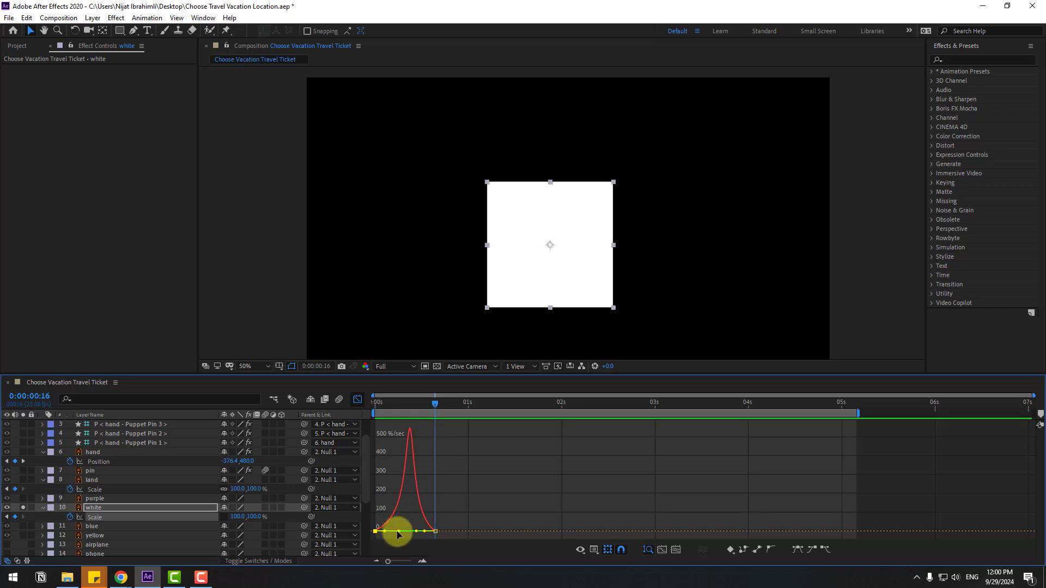
left_click_drag(400, 534, 402, 532)
key("space")
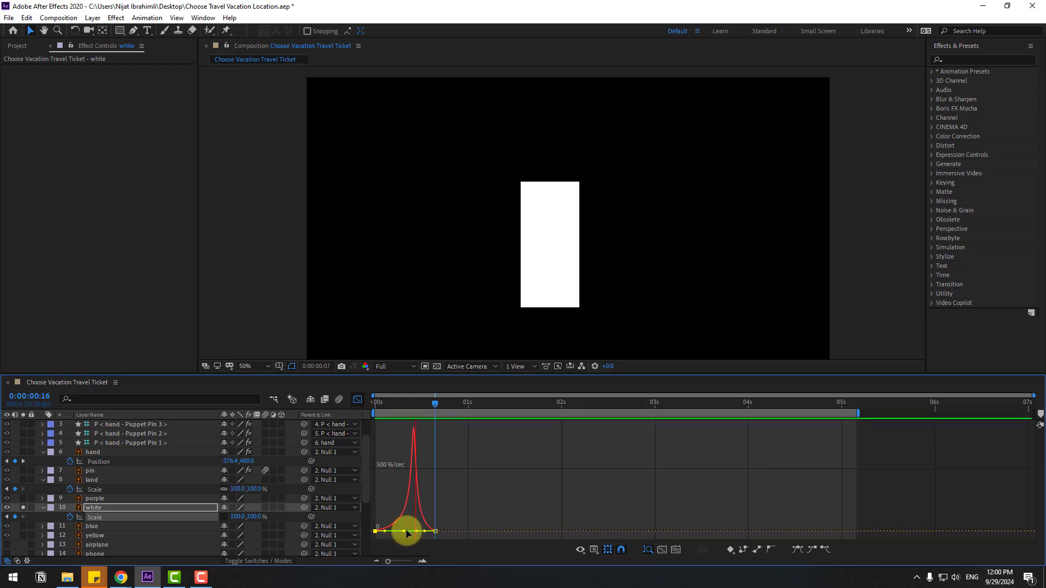
left_click(361, 402)
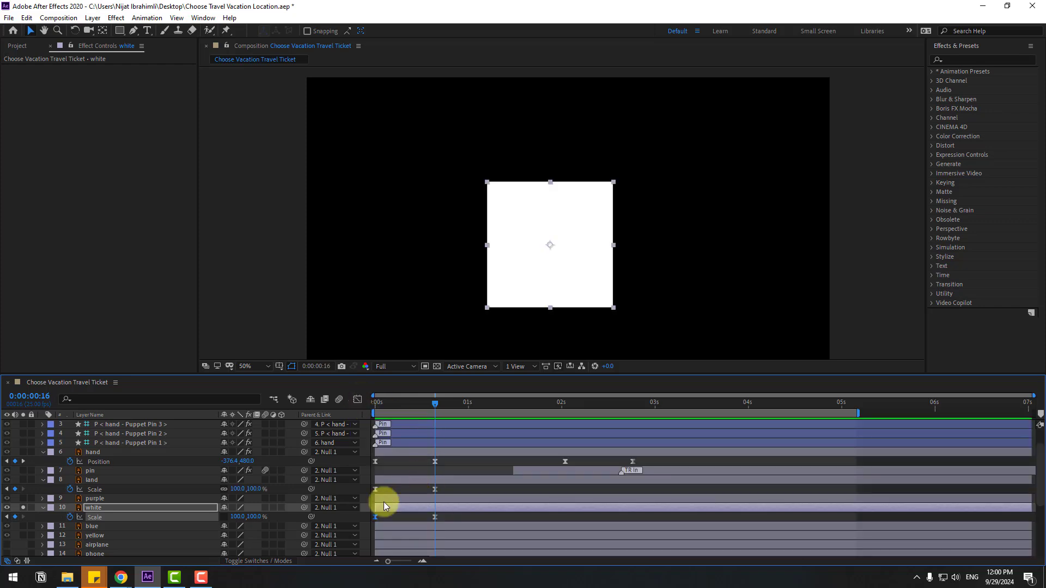
left_click(101, 499)
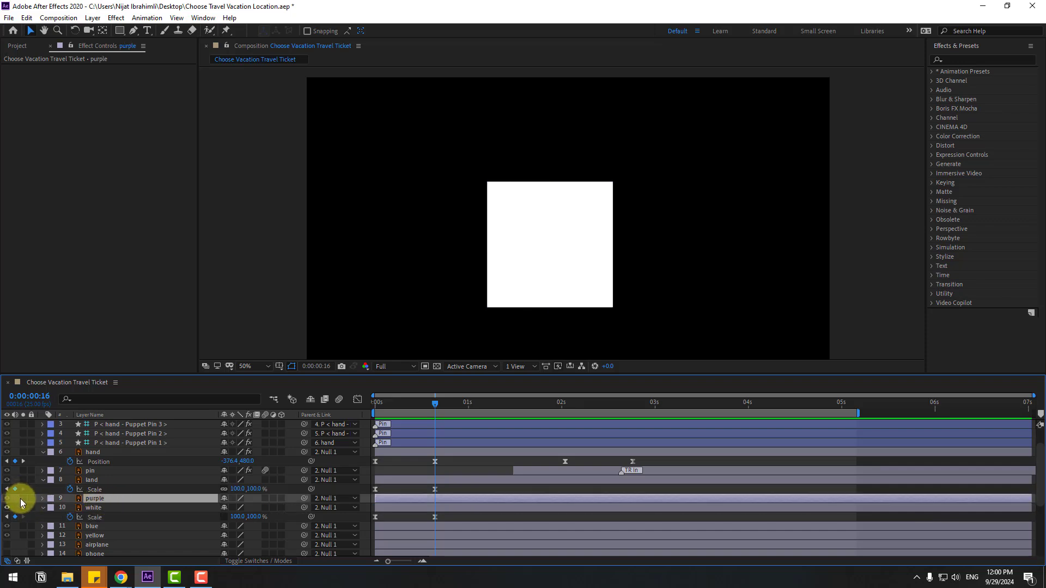
Solo purple and keyframe its Scale from 100, 0% at 0s to 100, 100% at frame 16
left_click(23, 499)
left_click_drag(434, 405, 350, 407)
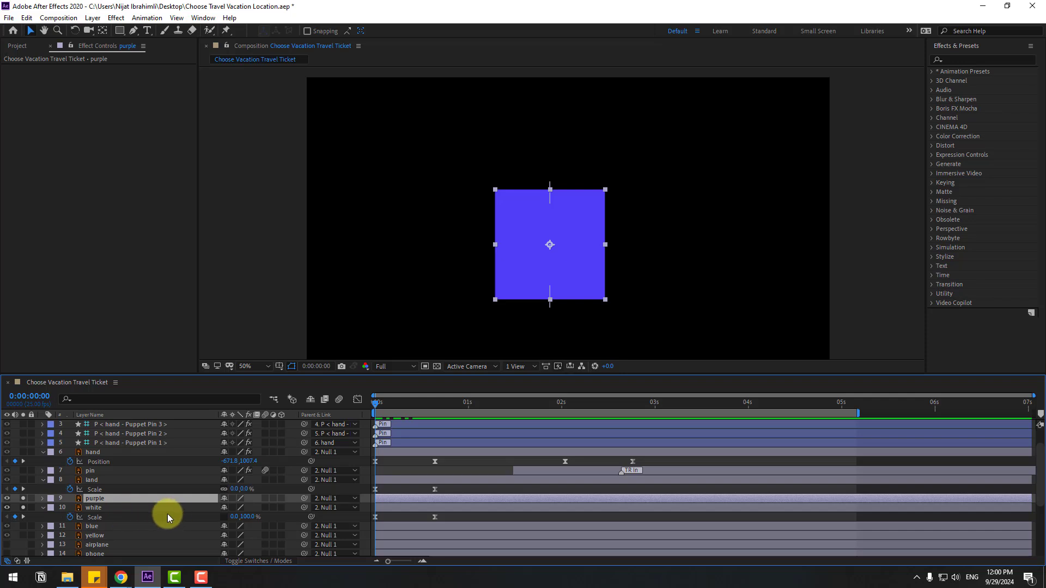
key("s")
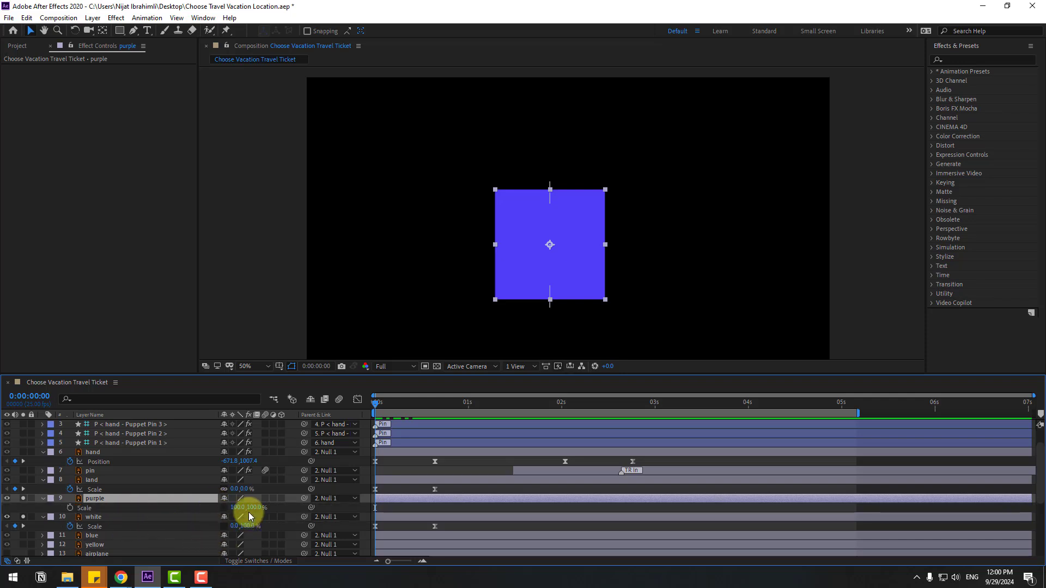
key("Return")
left_click(79, 509)
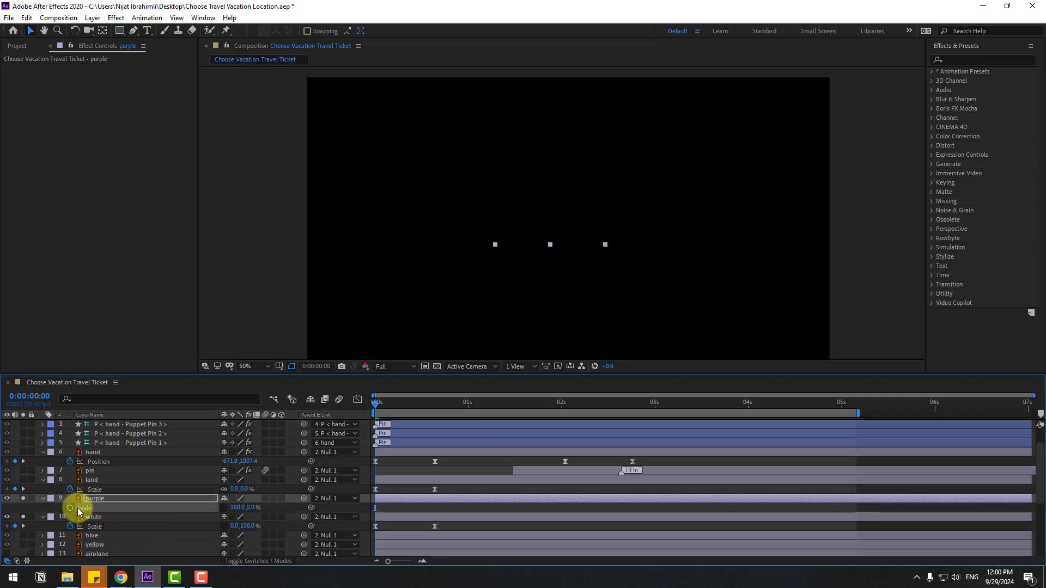
left_click_drag(394, 410, 437, 407)
left_click(252, 508)
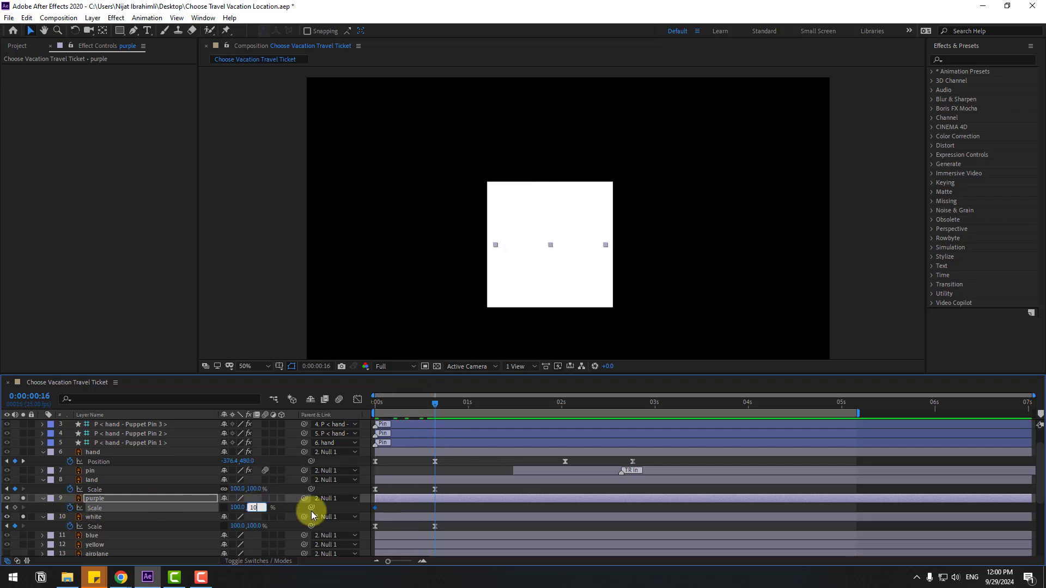
type("100")
key("Return")
Easy Ease the purple keyframes, steepen the speed curve, and move the final keyframe later
left_click_drag(424, 407, 375, 406)
left_click_drag(441, 509, 376, 509)
right_click(376, 509)
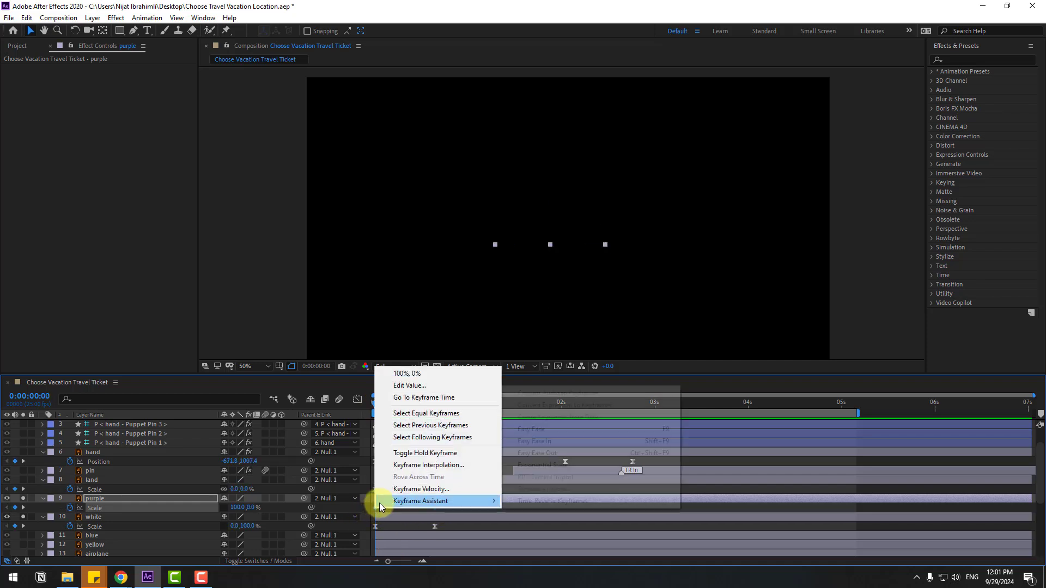
mouse_move(436, 501)
left_click(501, 430)
left_click(357, 400)
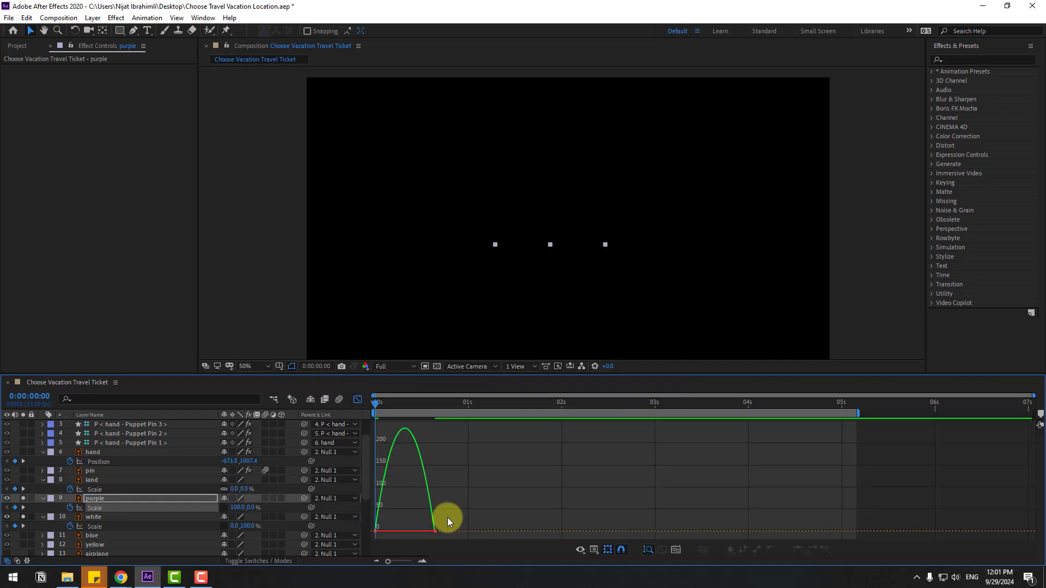
left_click_drag(386, 534, 415, 531)
key("space")
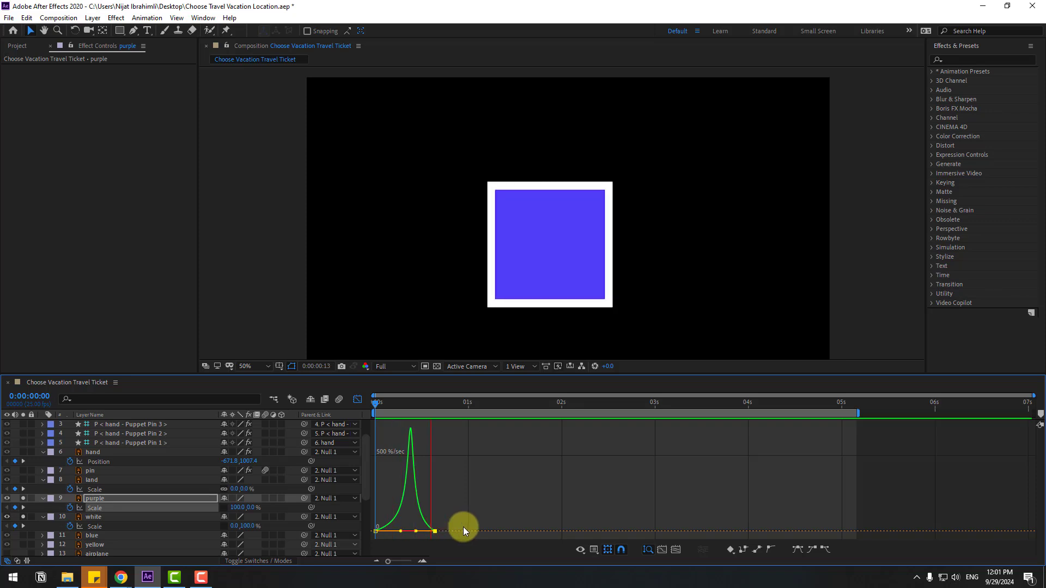
key("space")
left_click(358, 399)
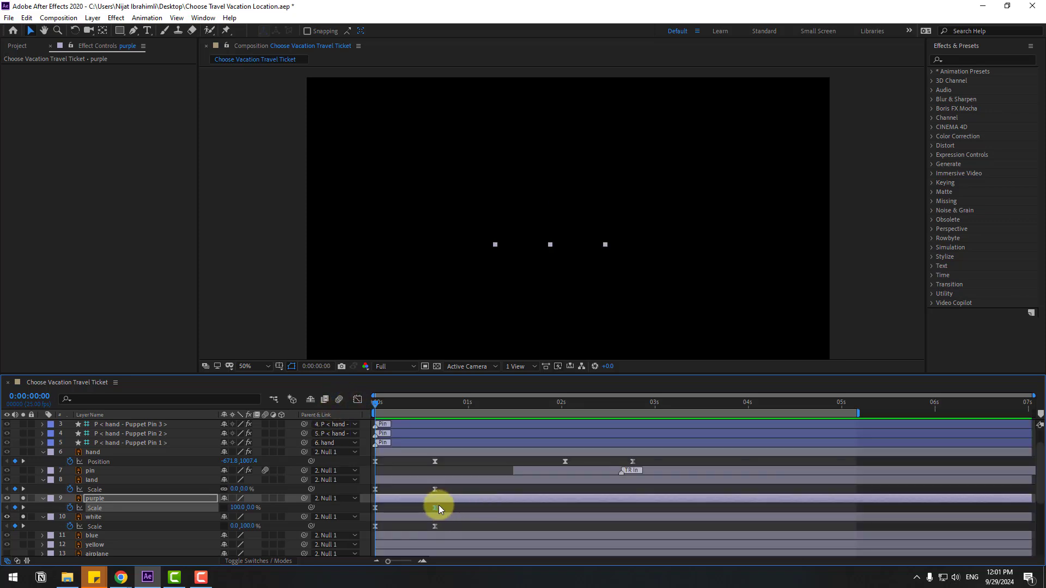
mouse_move(437, 507)
left_mouse_down()
mouse_move(459, 507)
mouse_move(418, 498)
mouse_move(432, 504)
left_mouse_up()
left_click(98, 498)
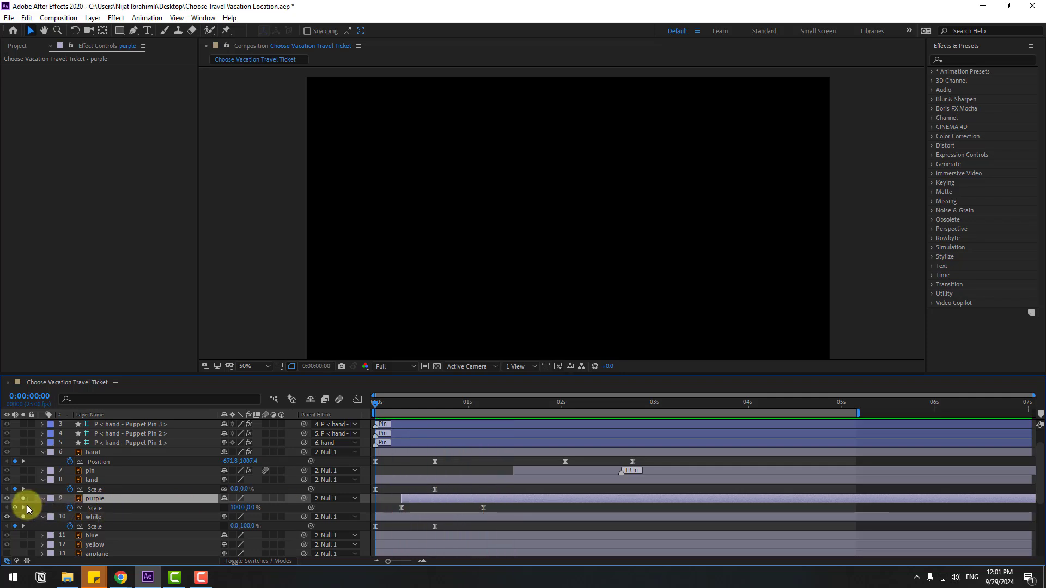
Preview the animation and shift the land layer to start later
key("space")
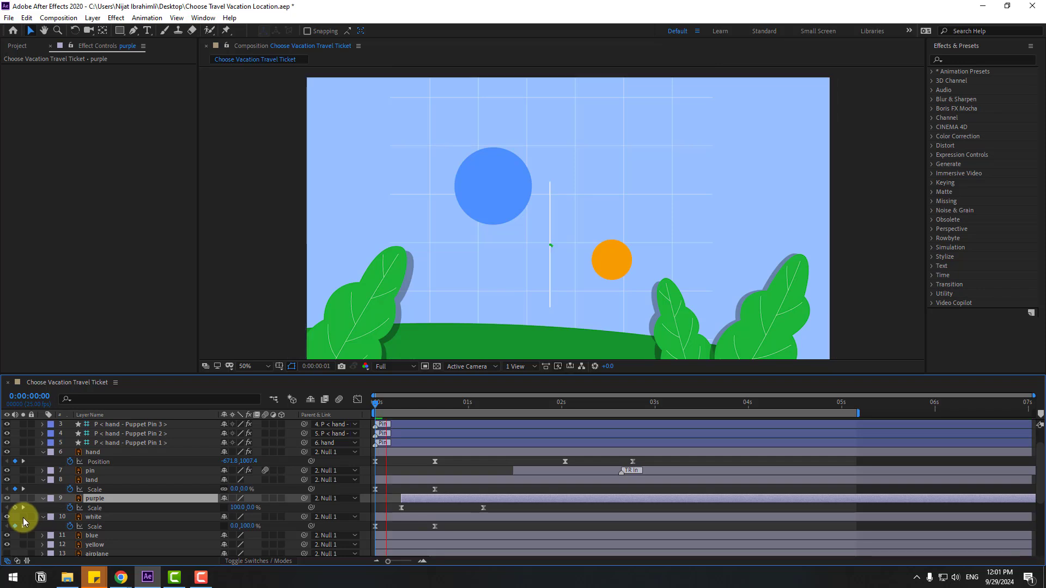
key("space")
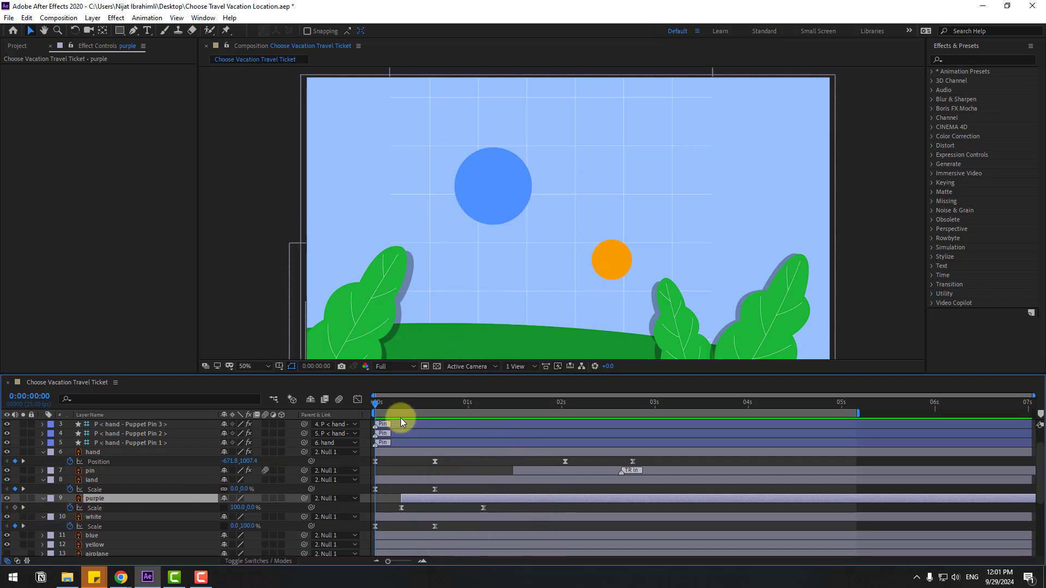
left_click_drag(376, 403, 457, 403)
left_click(96, 480)
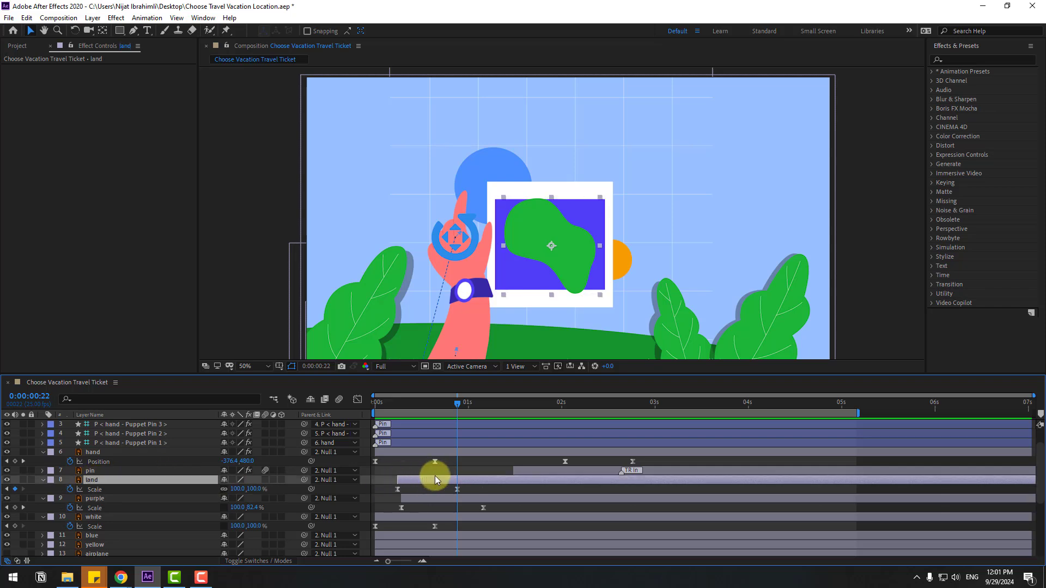
left_click_drag(435, 479, 468, 473)
key("Home")
Shift the hand, its controller and three puppet pin layers later, then preview
scroll(91, 481, "up", 1)
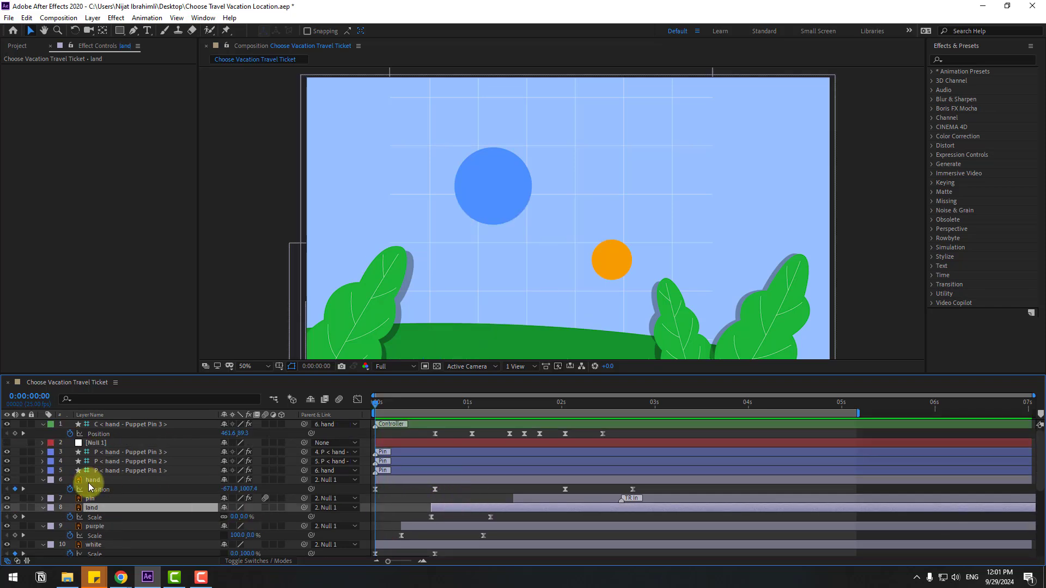
left_click(92, 482)
left_click(110, 455, "shift")
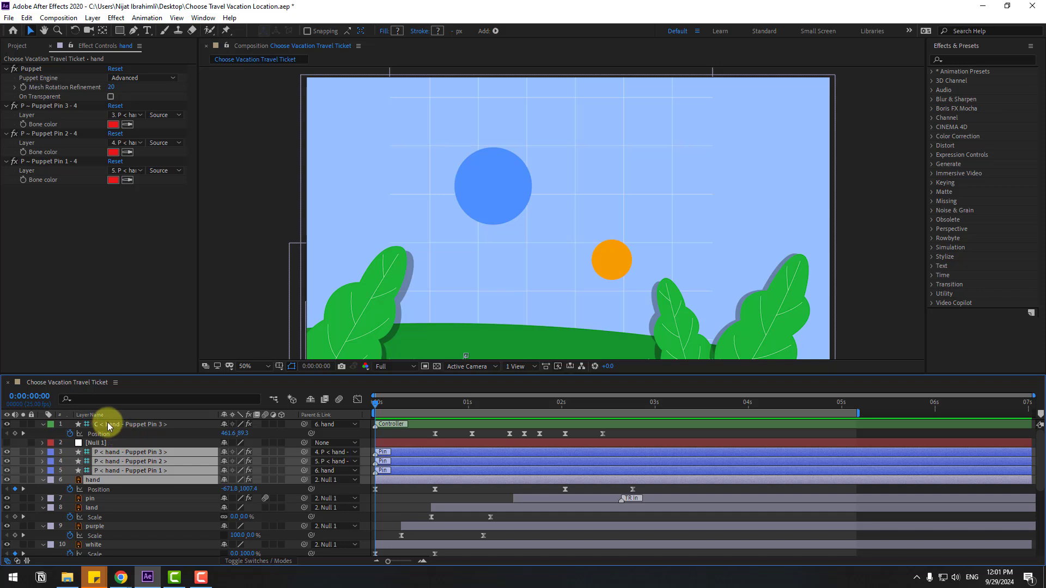
left_click(114, 426, "ctrl")
left_click_drag(409, 428, 478, 430)
left_click_drag(378, 407, 474, 425)
key("space")
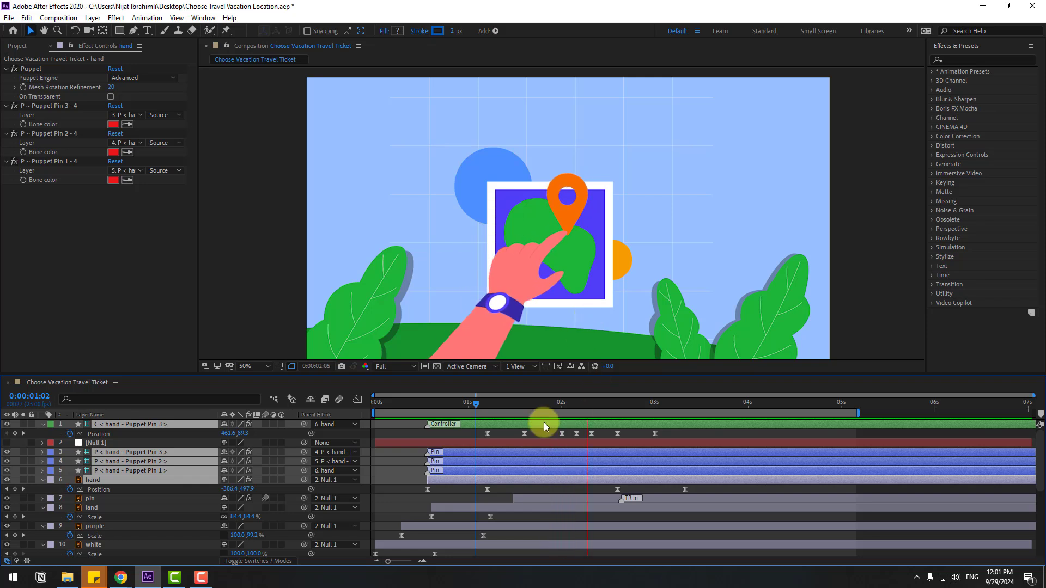
left_click_drag(479, 403, 562, 406)
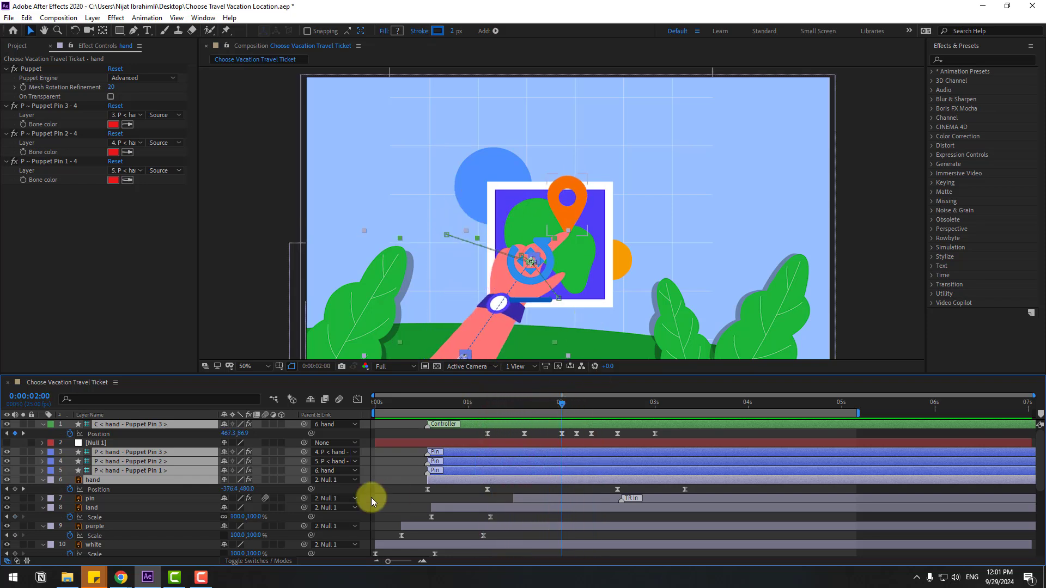
Move the pin layer to start later, around 0:00:02:00, and preview it
left_click(101, 498)
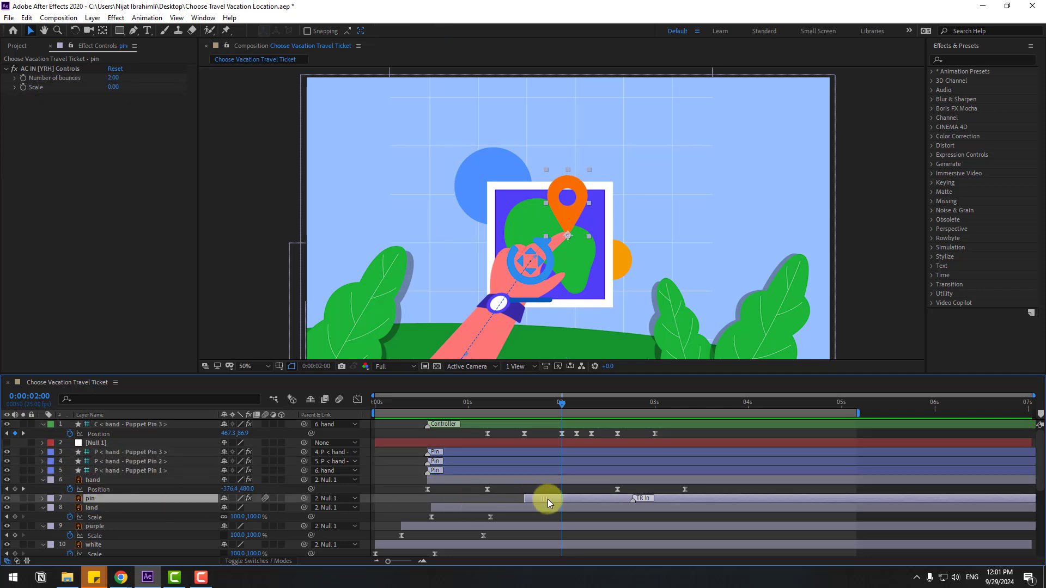
left_click_drag(566, 500, 578, 499)
left_click_drag(375, 412, 501, 419)
key("space")
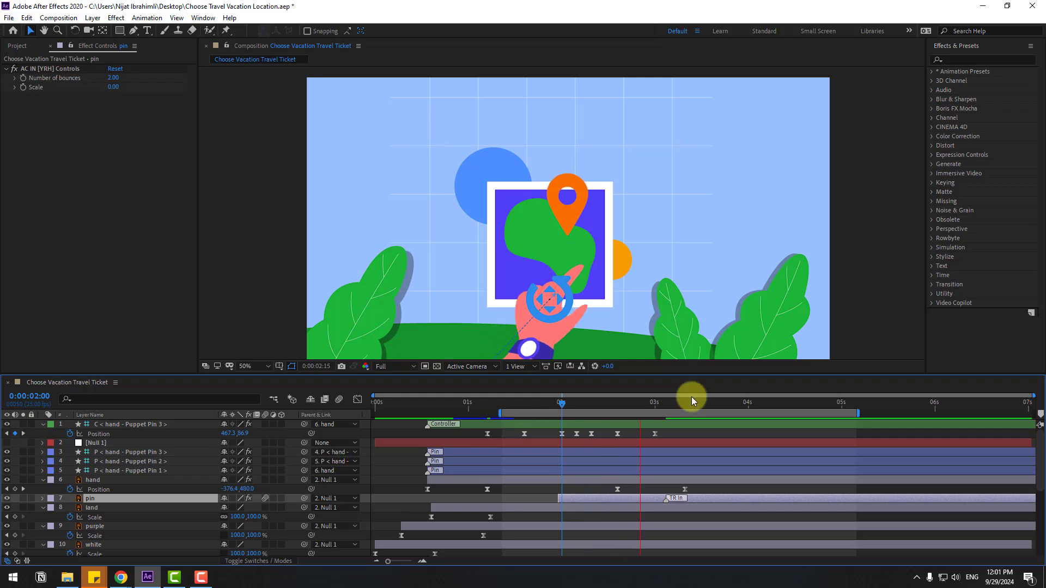
mouse_move(597, 399)
left_mouse_down()
mouse_move(566, 403)
mouse_move(591, 404)
left_mouse_up()
Collapse the hand, land, purple, white and hand controller layer properties
left_click(42, 480)
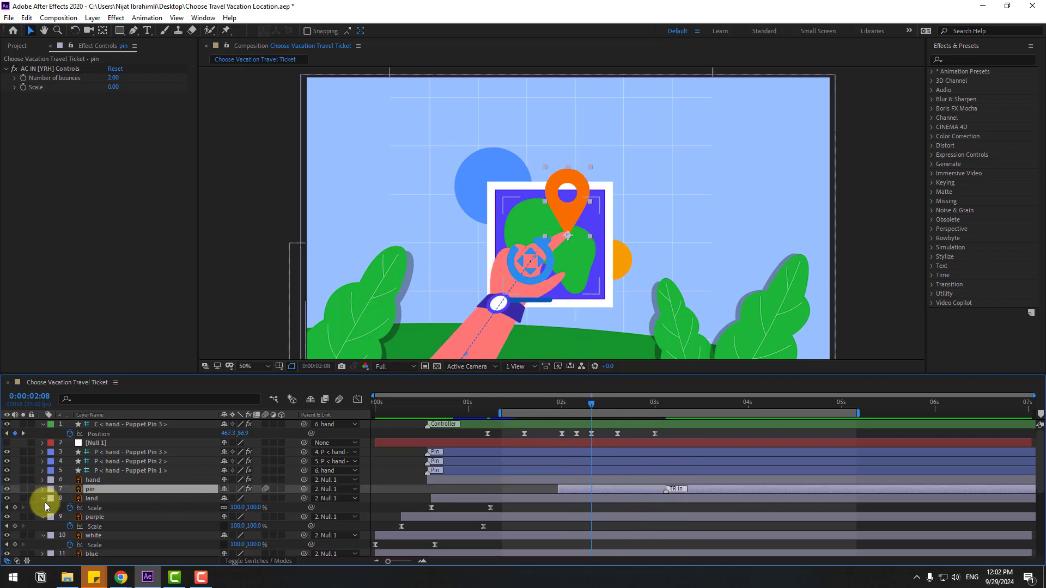
left_click(43, 499)
left_click(42, 508)
left_click(41, 517)
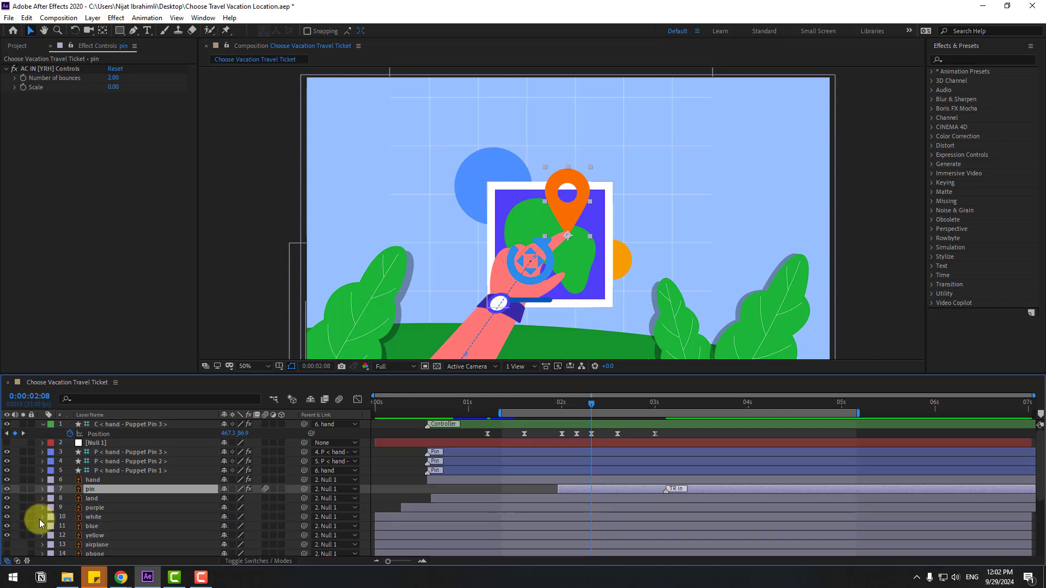
left_click(43, 424)
left_click(377, 464)
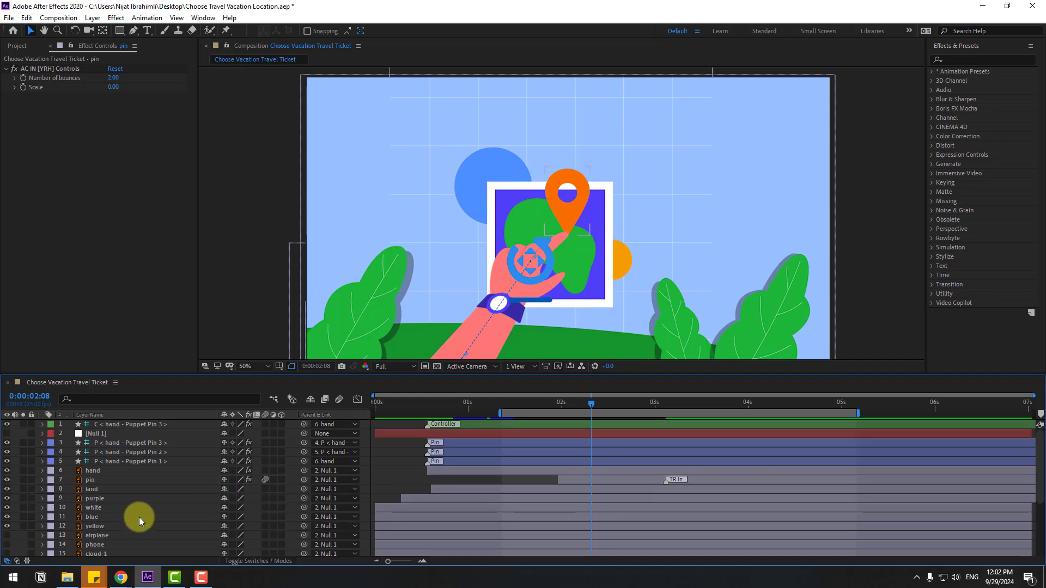
Make airplane and phone visible, then lower the phone to Position -776, 1028 at frame 0
left_click(97, 536)
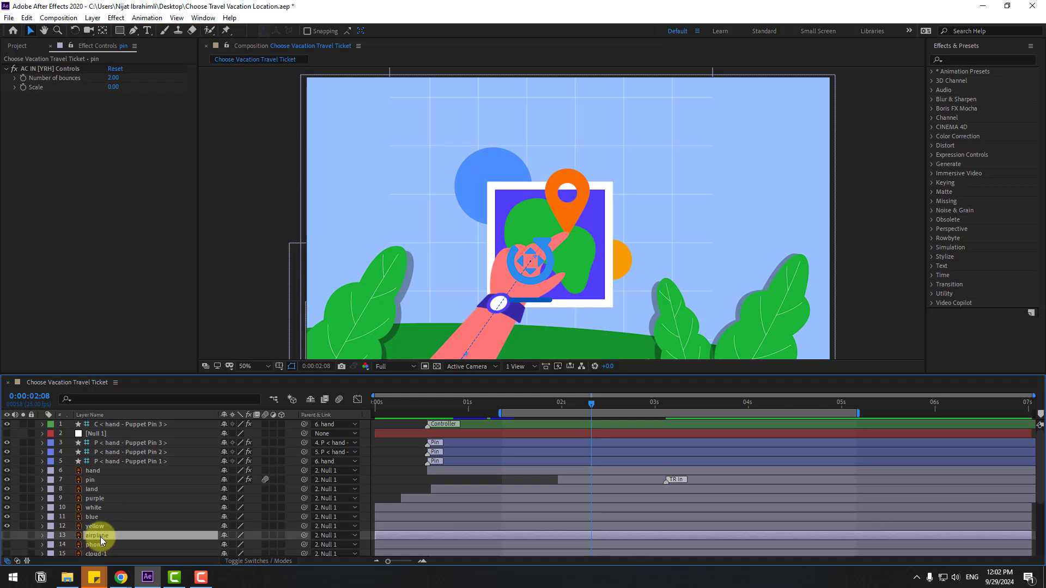
scroll(104, 529, "down", 1)
left_click(7, 509)
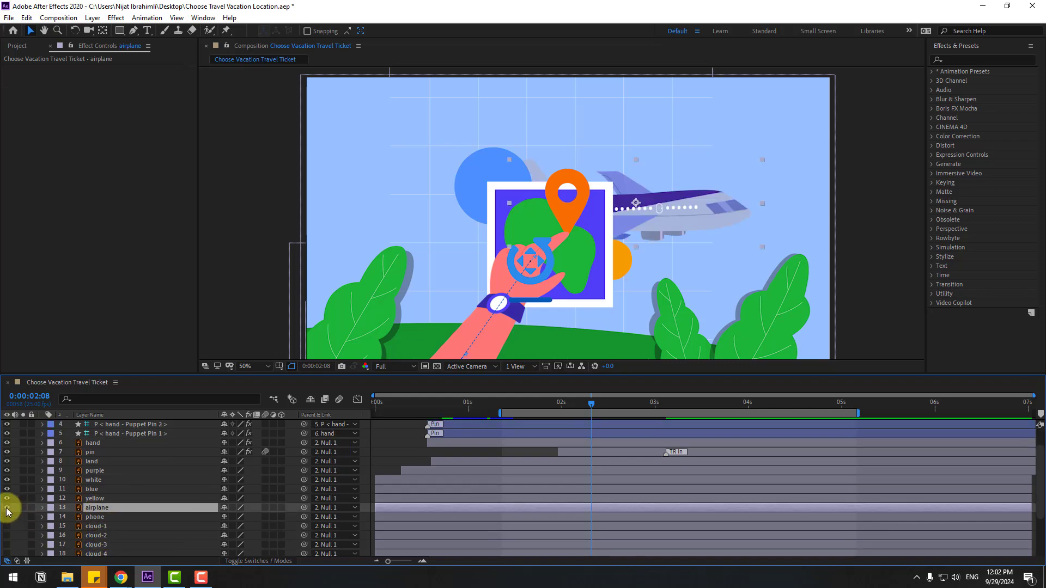
left_click(87, 520)
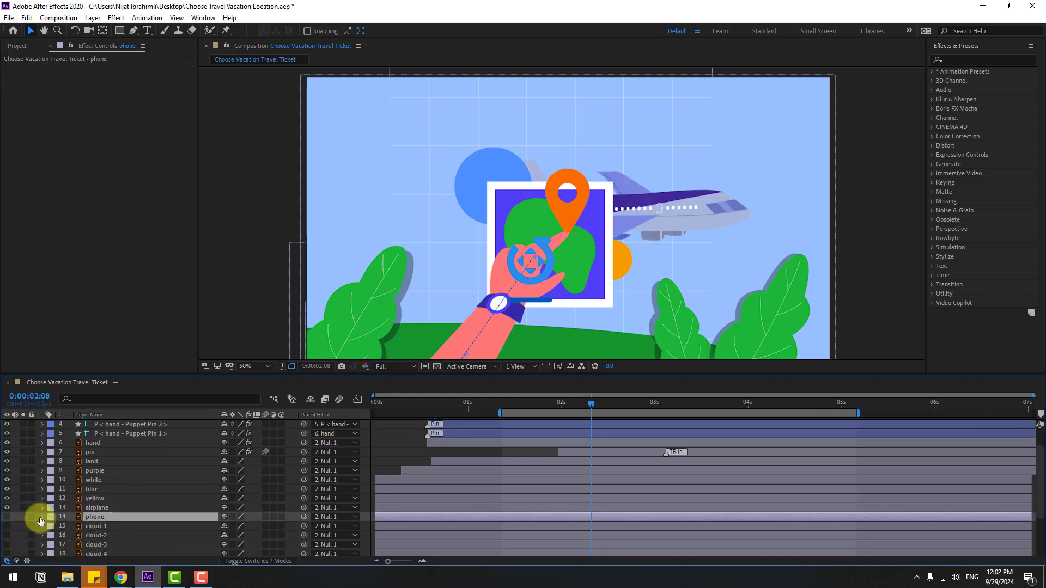
left_click(7, 517)
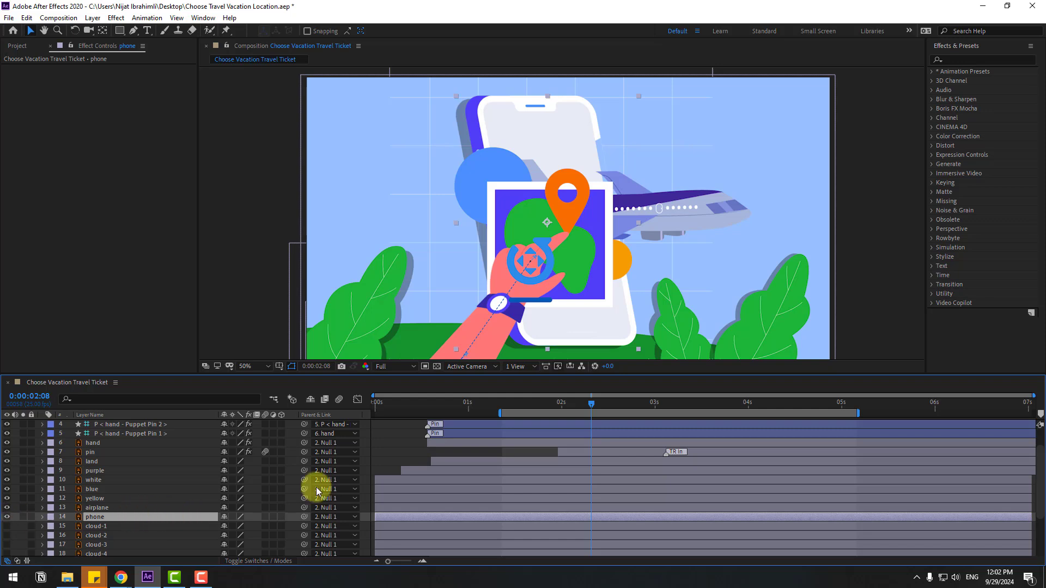
left_click_drag(567, 404, 393, 404)
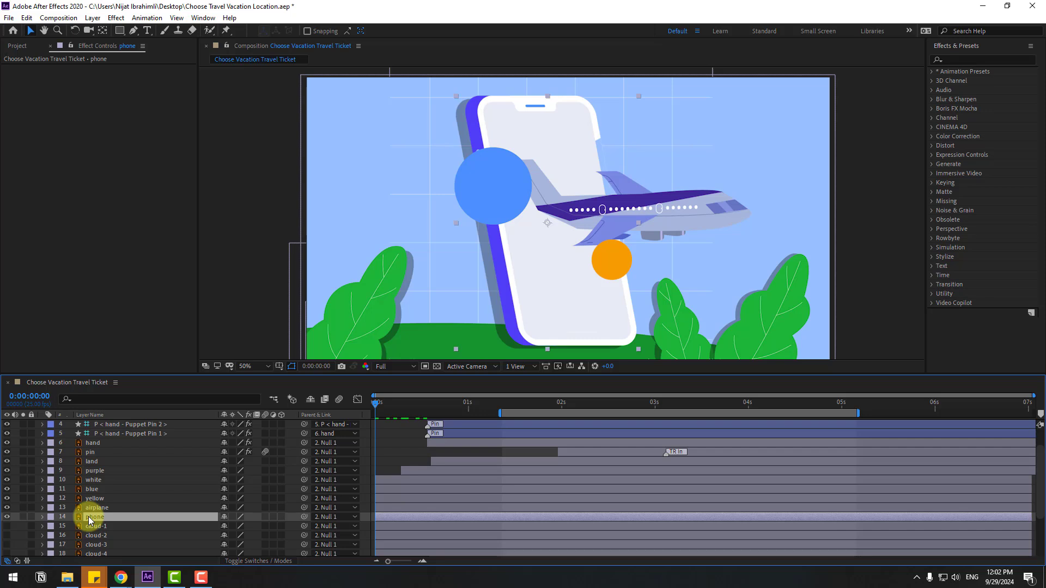
key("p")
left_click_drag(238, 472, 223, 499)
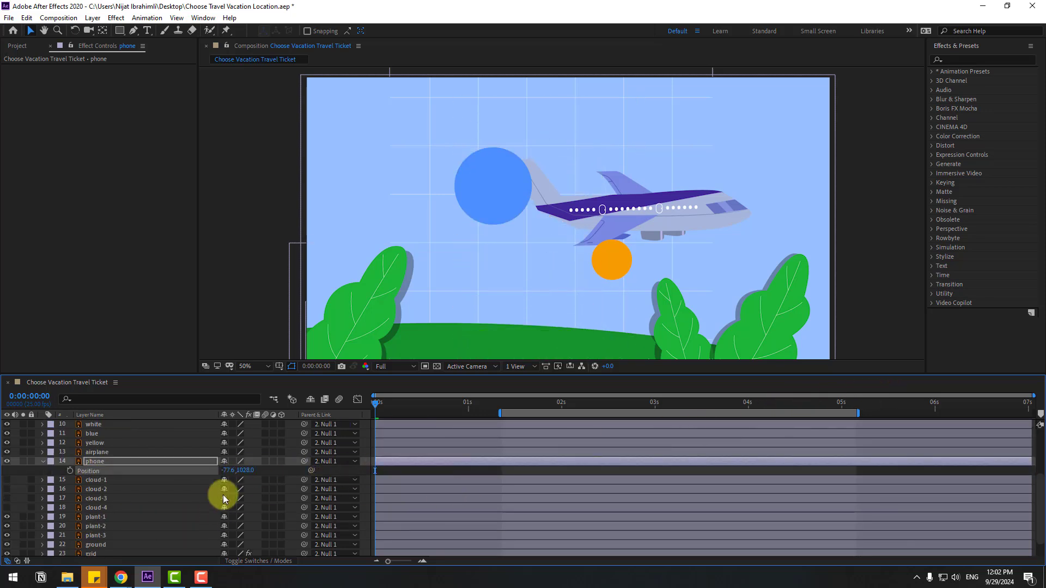
Keyframe the phone's Position from Y 1028 at 0s to 94 at 24f, plus a bounce key
left_click(70, 471)
left_click_drag(400, 406, 344, 414)
left_click_drag(248, 470, 0, 467)
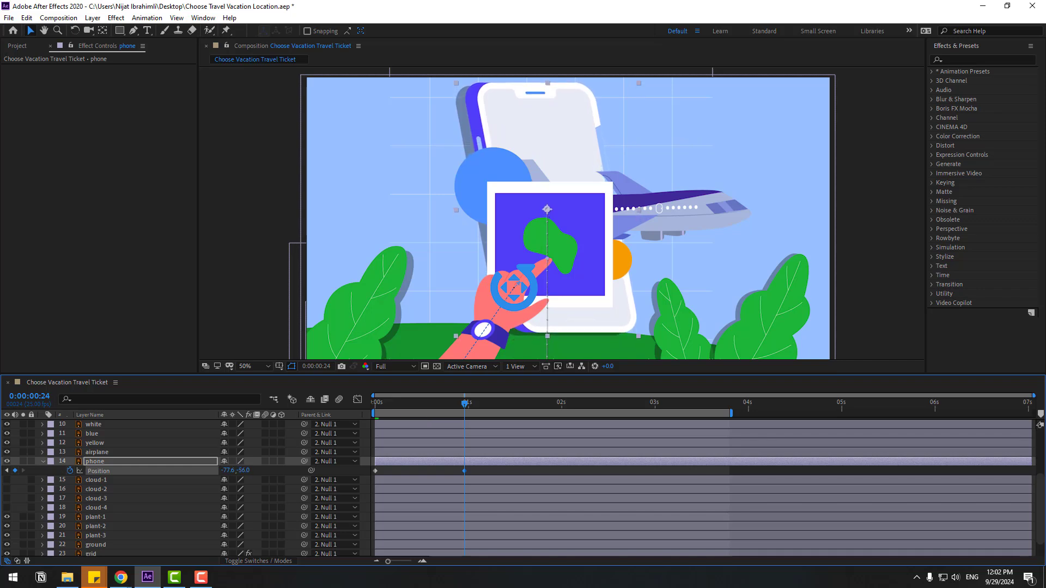
key("space")
mouse_move(239, 472)
left_mouse_down()
mouse_move(276, 473)
mouse_move(217, 467)
mouse_move(251, 471)
mouse_move(238, 469)
left_mouse_up()
key("shift+Page_Down")
key("shift+Page_Down")
key("shift+Page_Down")
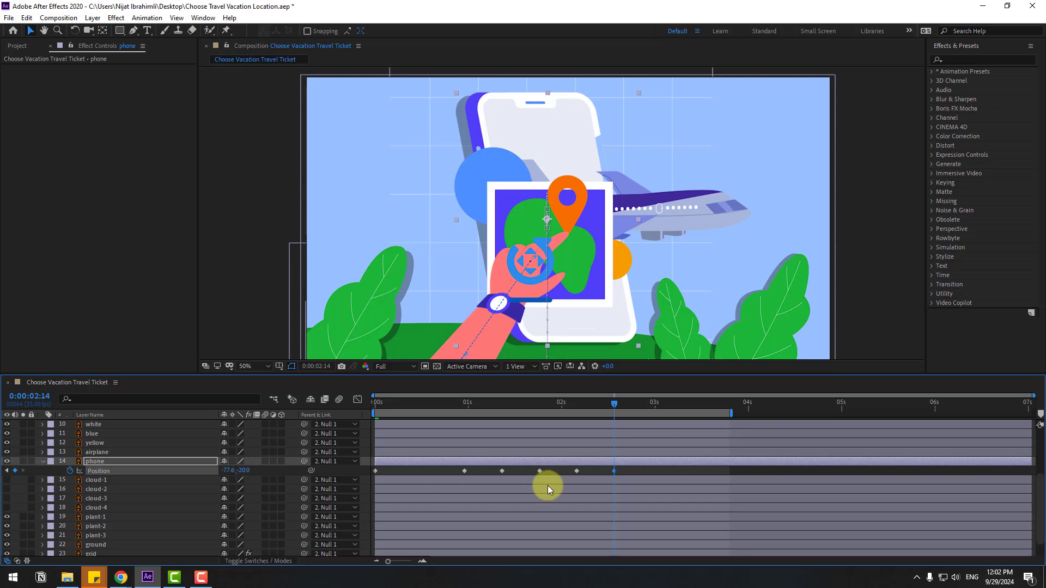
Apply Easy Ease to all the phone's Position keyframes and preview the rise
left_click_drag(624, 474, 371, 479)
right_click(377, 470)
mouse_move(379, 466)
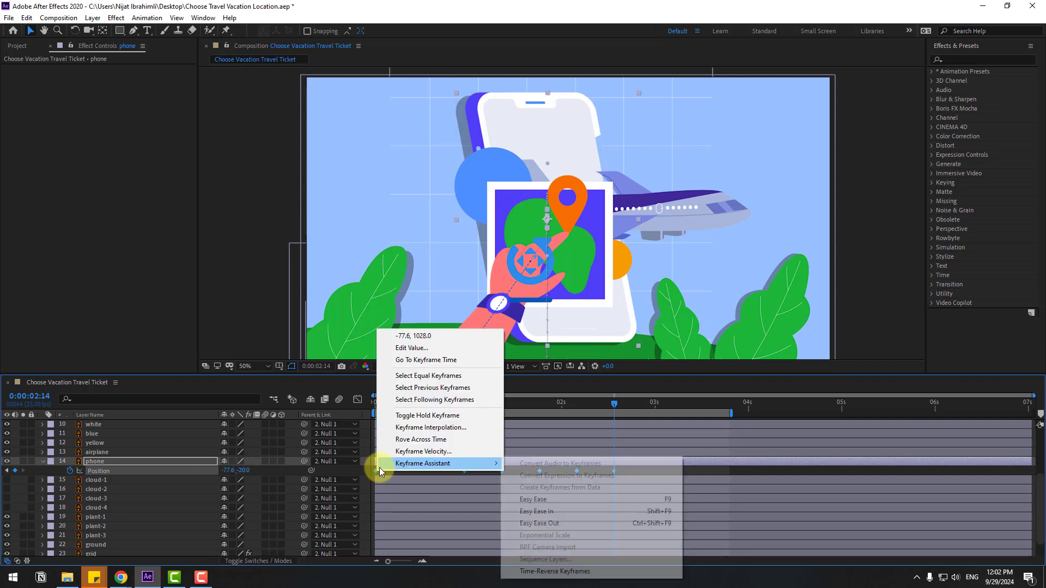
left_click(542, 498)
key("space")
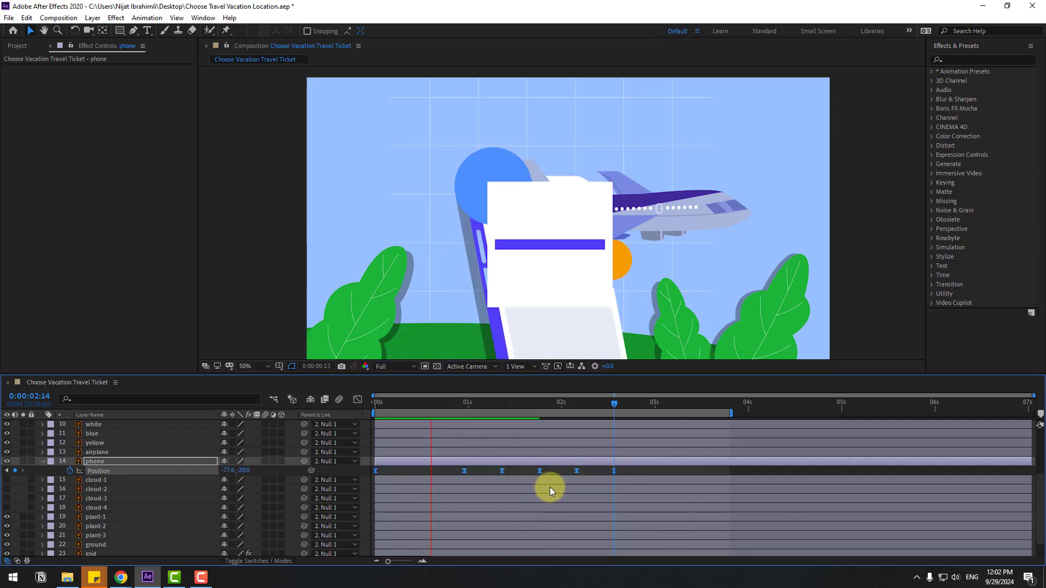
left_click(659, 465)
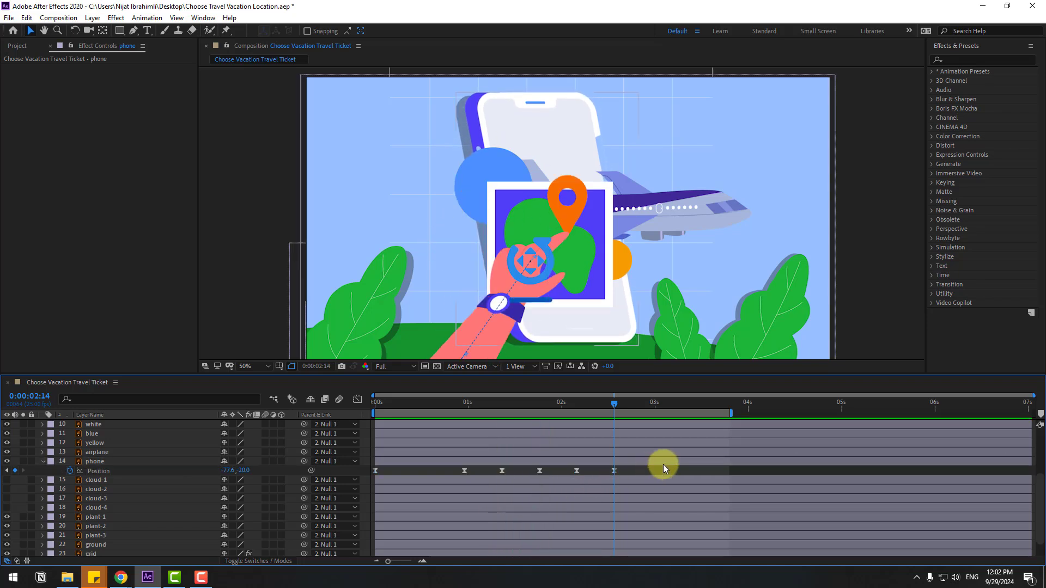
Set the phone keyframes' Spatial Interpolation to Linear for a straight motion path
left_click_drag(630, 470, 372, 474)
right_click(577, 472)
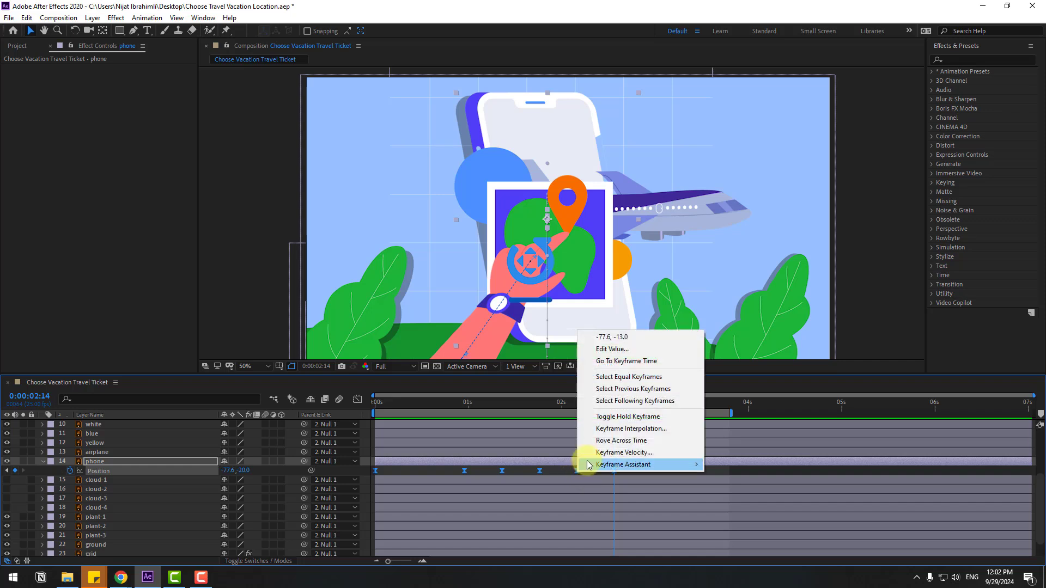
left_click(608, 427)
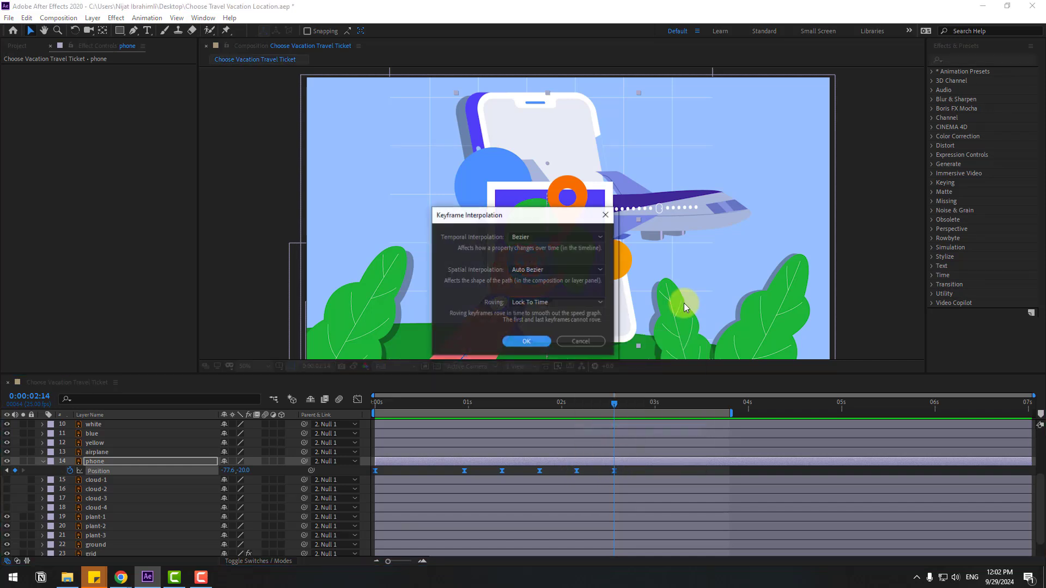
left_click(532, 271)
left_click(528, 297)
left_click(525, 340)
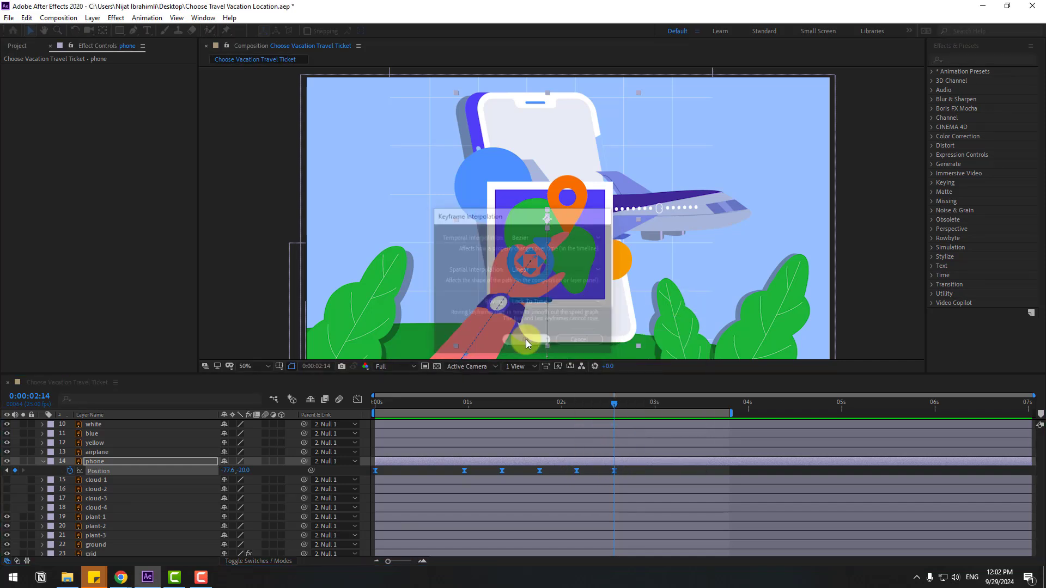
key("space")
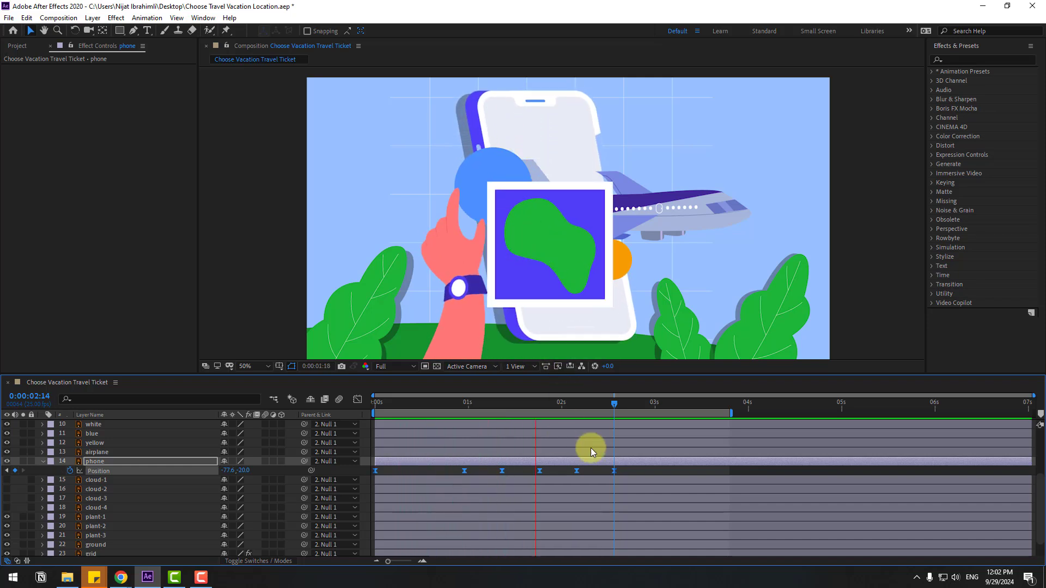
left_click(626, 470)
Shift five of the phone's Position keyframes earlier in time, then return to the start
left_click_drag(627, 469, 428, 470)
key("space")
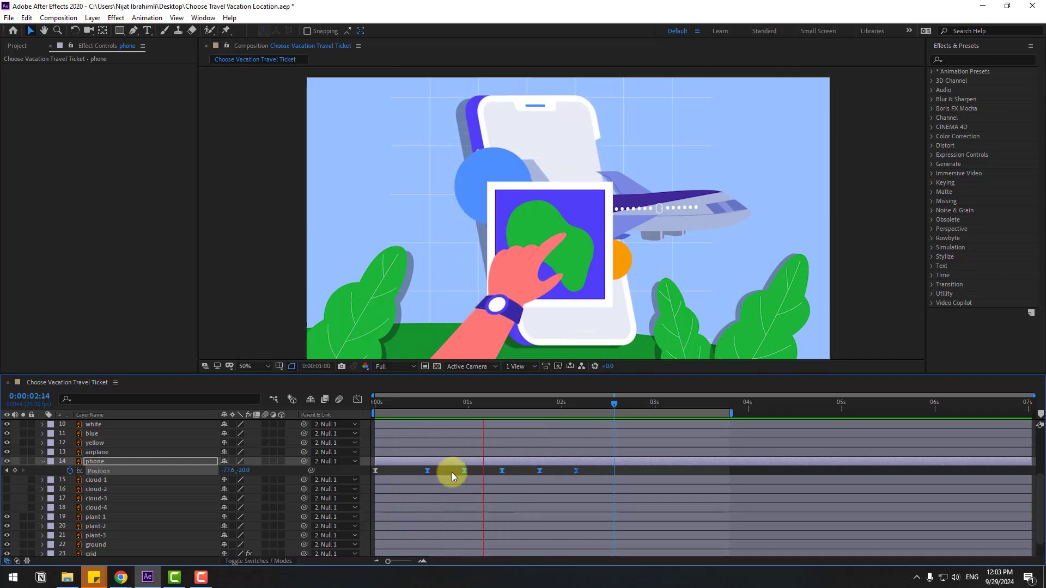
key("space")
key("space")
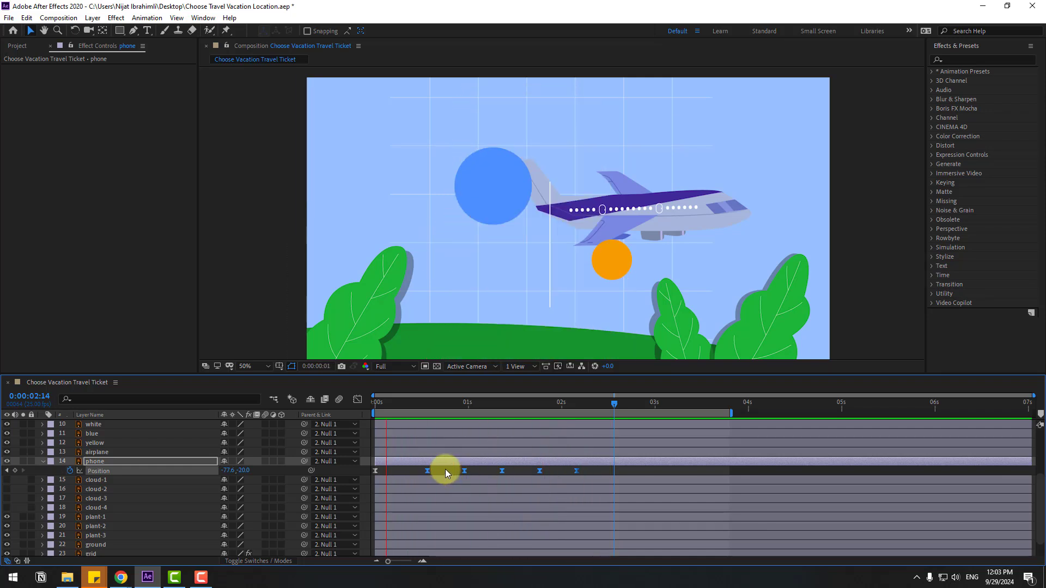
left_click(435, 403)
key("Home")
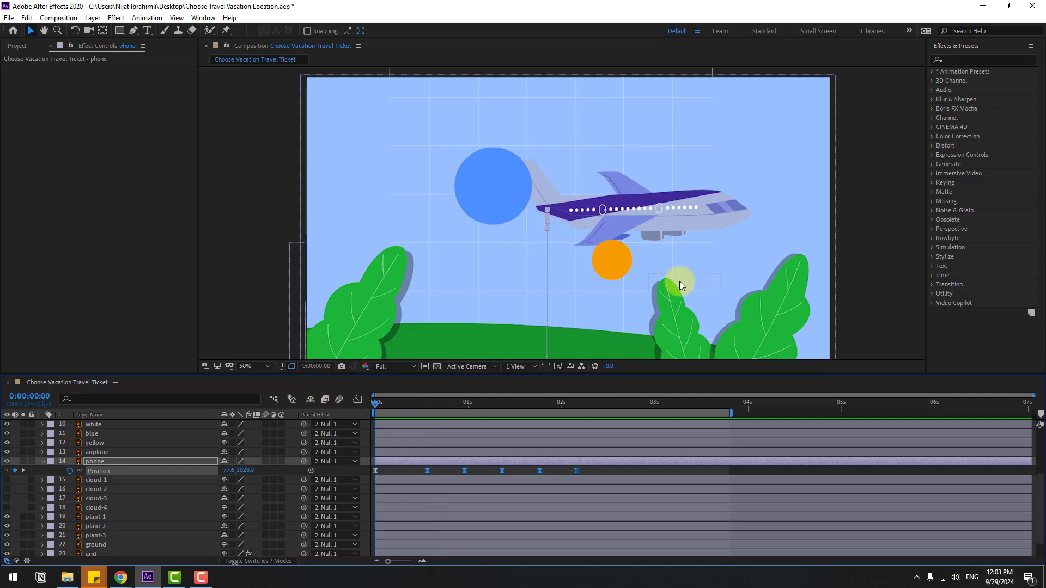
Place the airplane on the left behind the phone and trim its in-point to 2:05
left_click(690, 211)
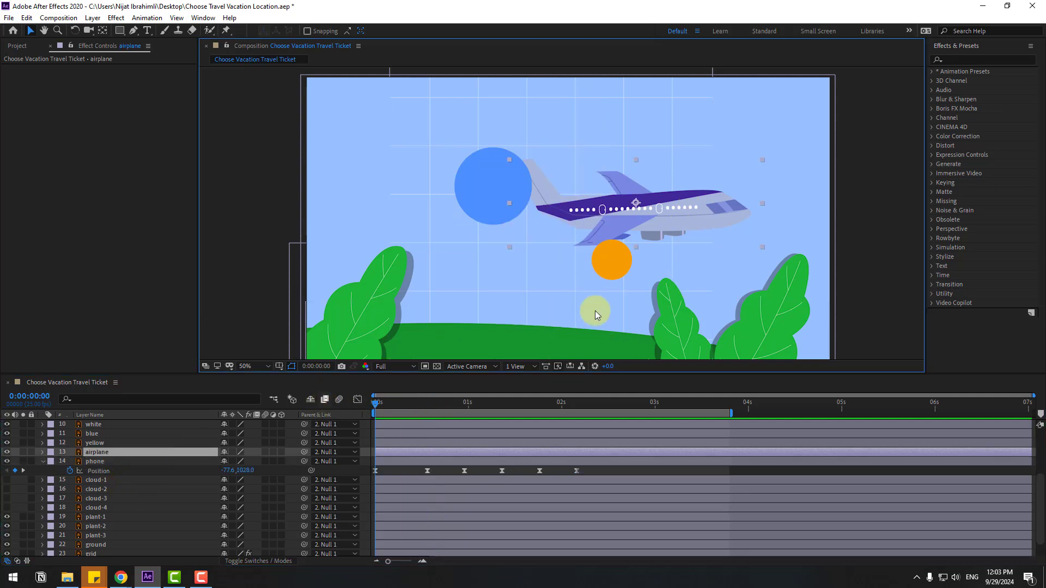
left_click_drag(414, 407, 524, 404)
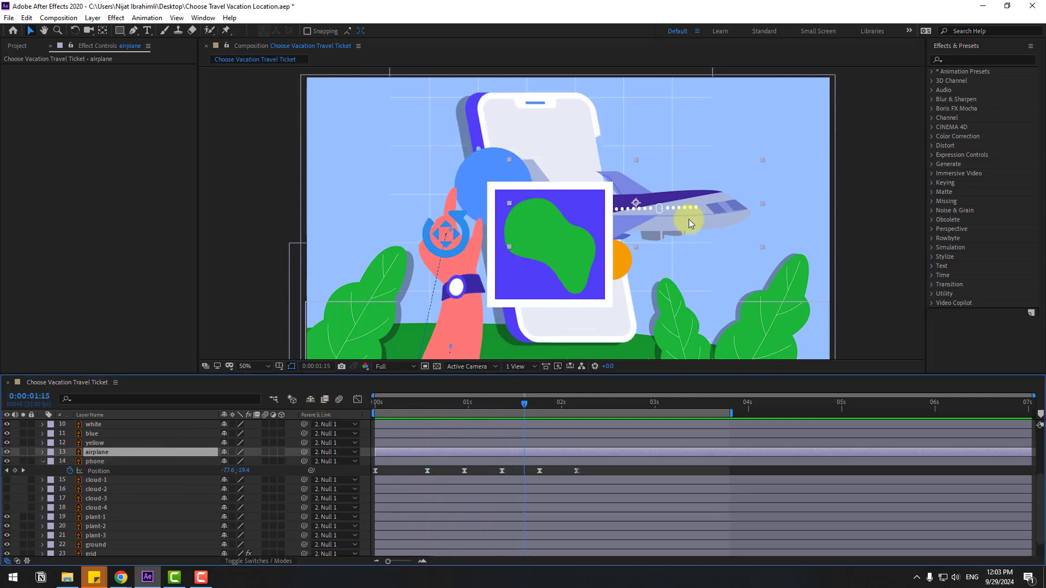
left_click_drag(654, 211, 532, 206)
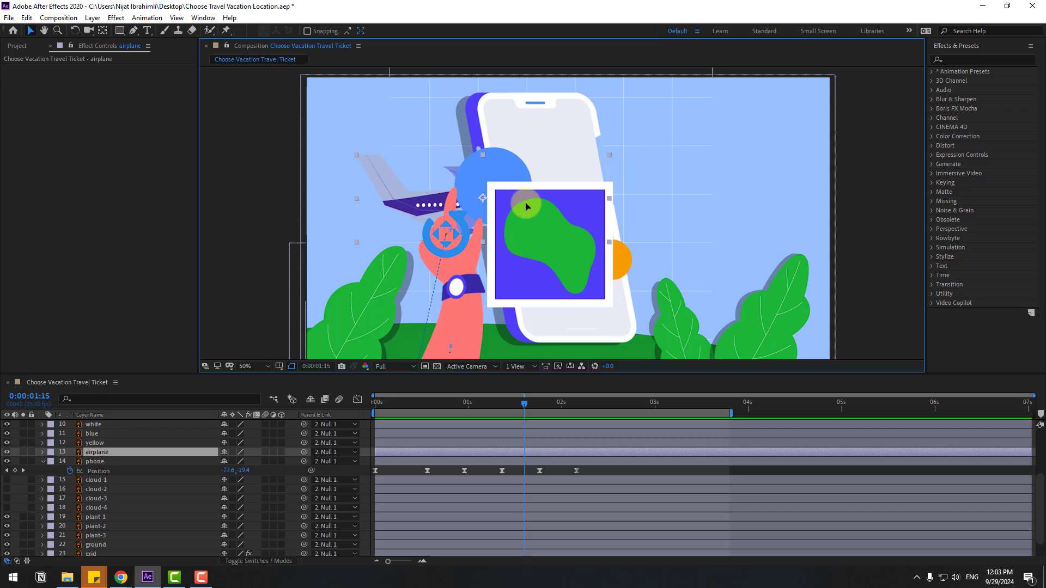
left_click(535, 406)
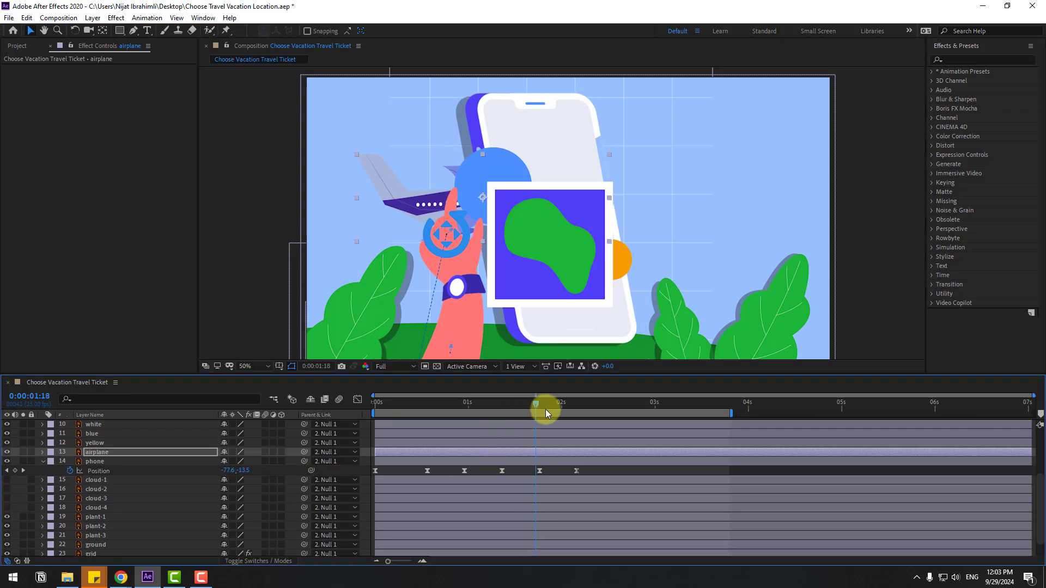
left_click_drag(547, 413, 589, 406)
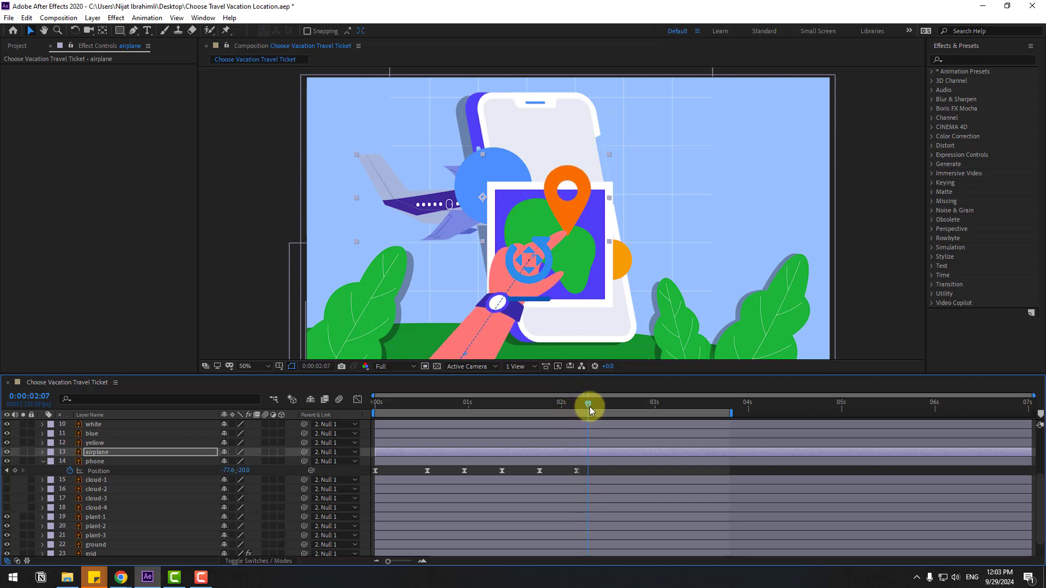
left_click_drag(374, 452, 580, 453)
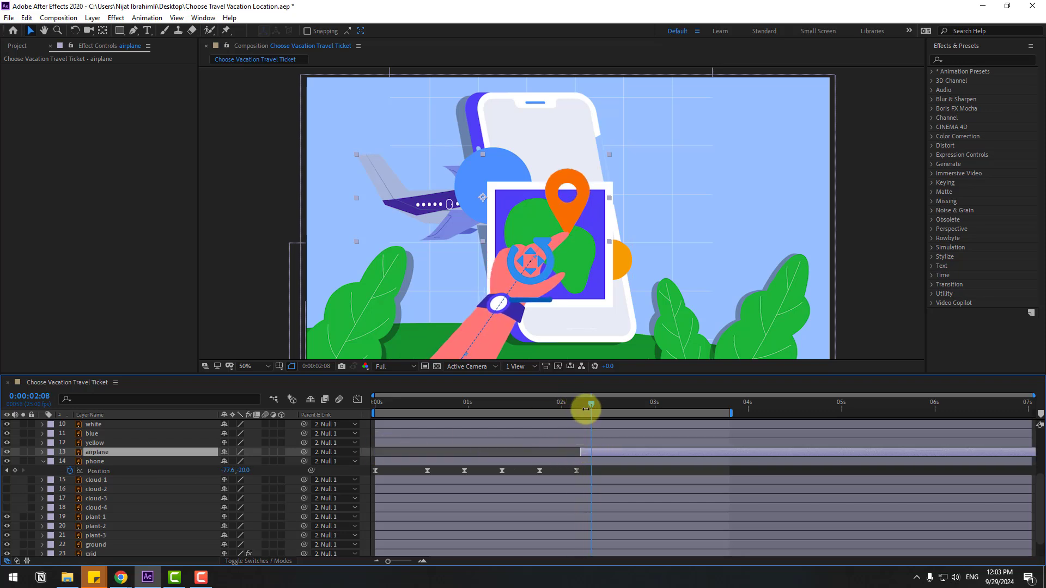
left_click_drag(585, 409, 580, 407)
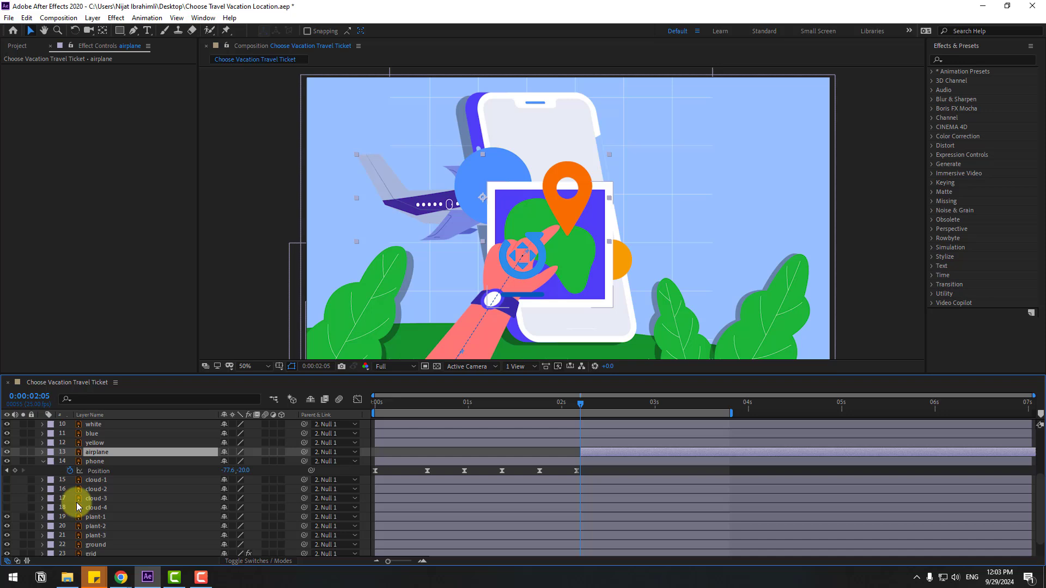
Keyframe the airplane's Position at 2:05 and at 3:09, pushed right out of frame
key("p")
left_click(70, 461)
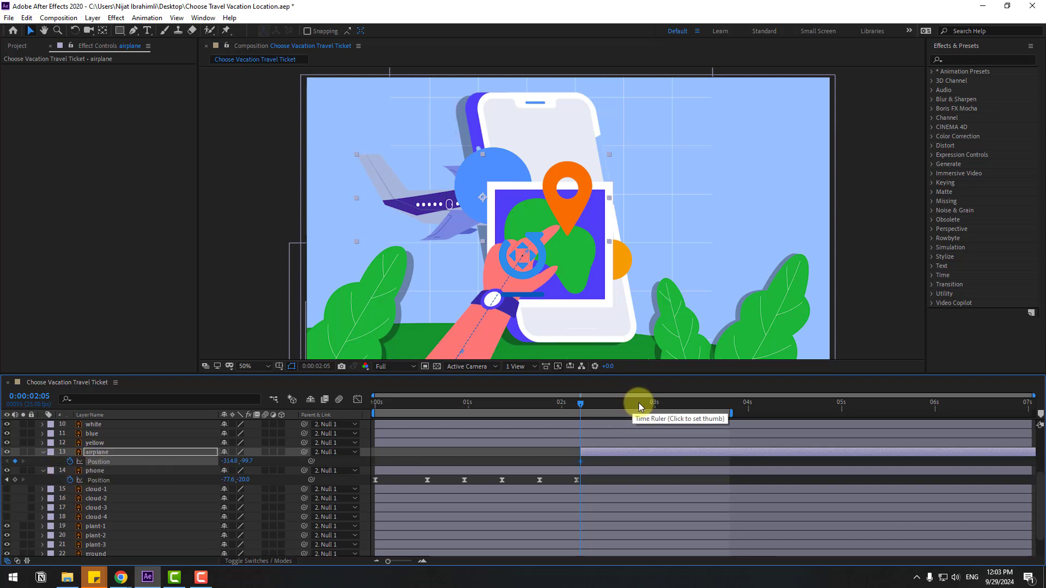
left_click(666, 404)
left_click_drag(687, 407, 690, 406)
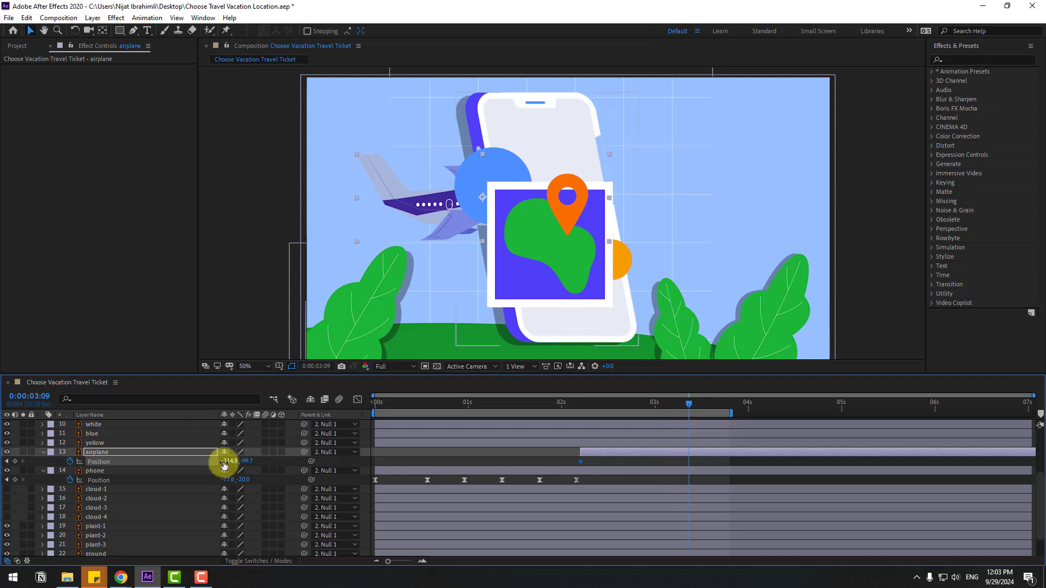
left_click_drag(223, 461, 315, 455)
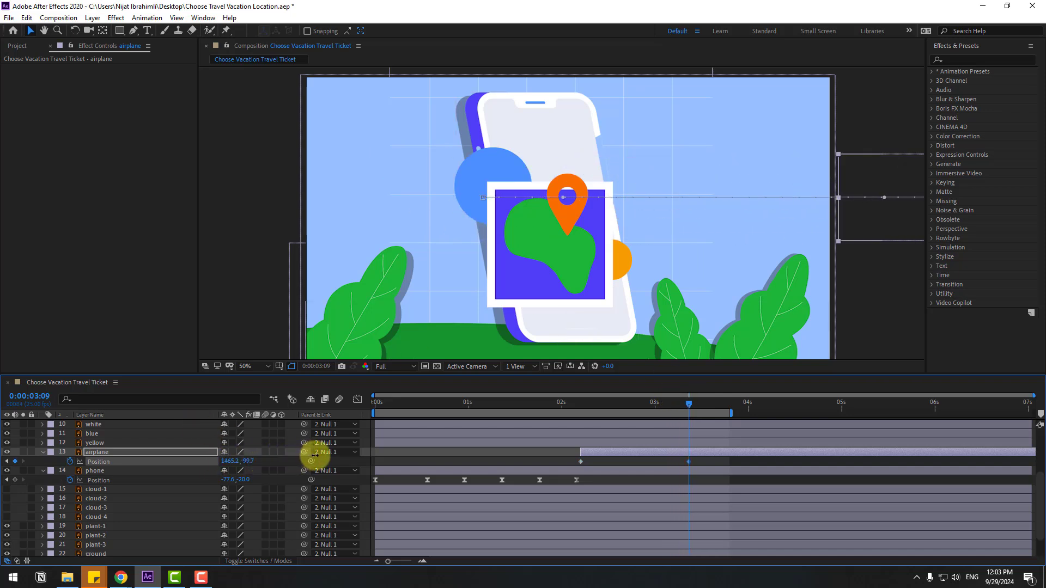
Apply Easy Ease to the airplane's Position keyframes and preview the fly-by from 2s
right_click(579, 463)
mouse_move(643, 455)
left_click(735, 490)
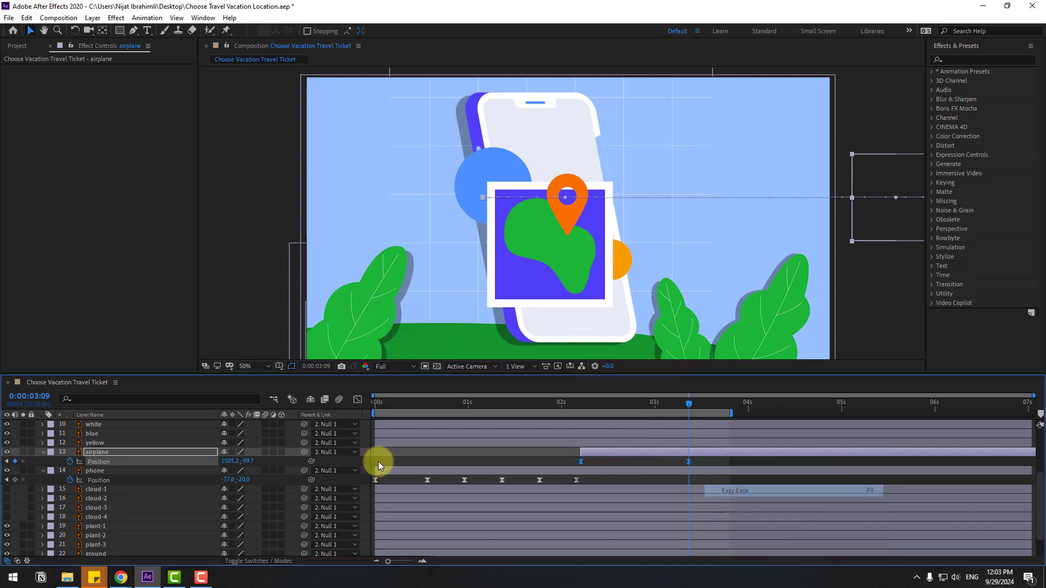
left_click_drag(375, 413, 543, 414)
key("space")
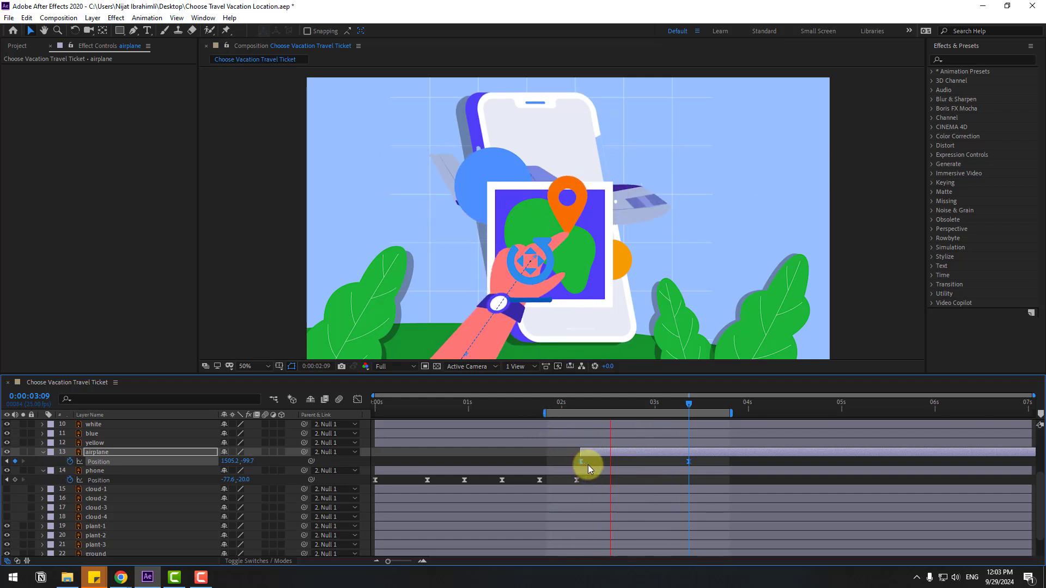
key("space")
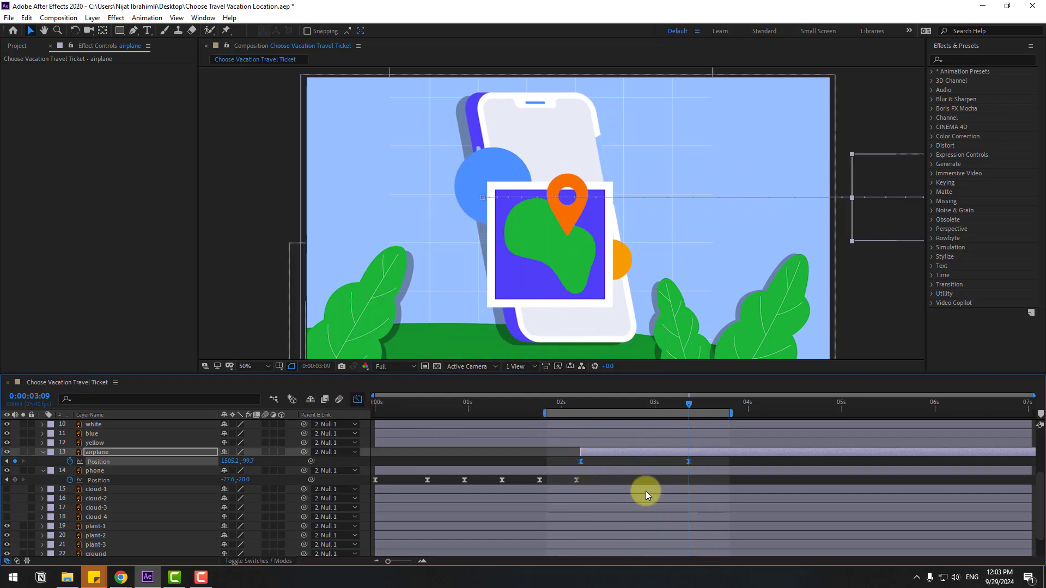
Drag the influence handles in the Graph Editor so the airplane starts slowly, then accelerates
key("shift+F3")
left_click_drag(602, 531, 619, 531)
key("space")
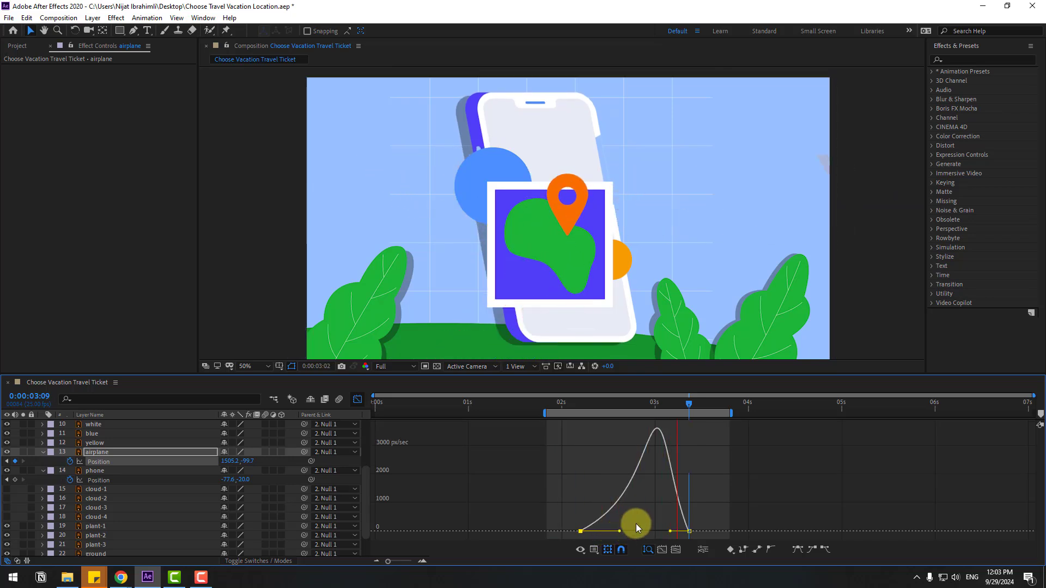
key("space")
left_click(357, 399)
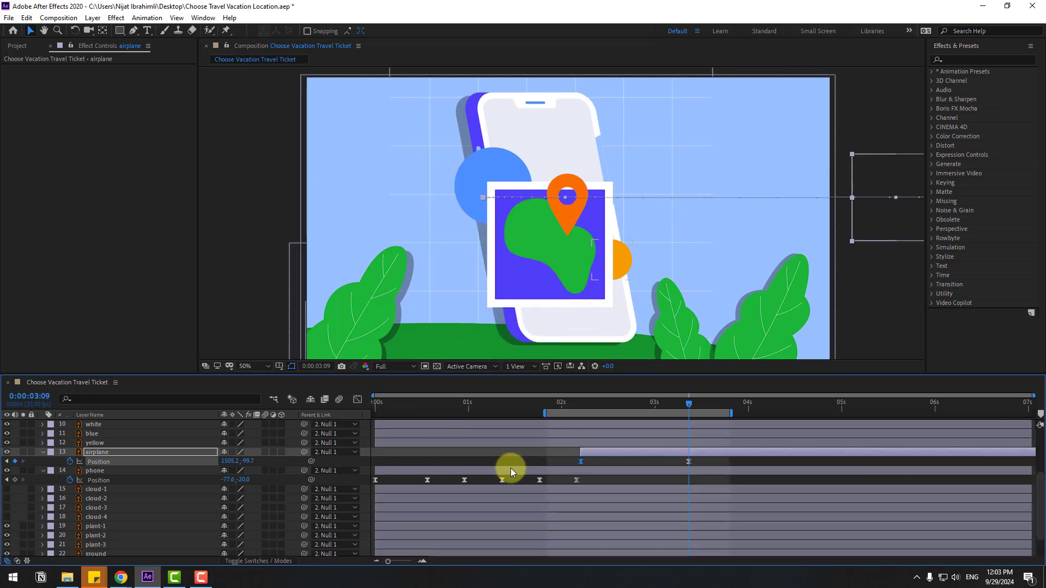
left_click_drag(679, 411, 581, 413)
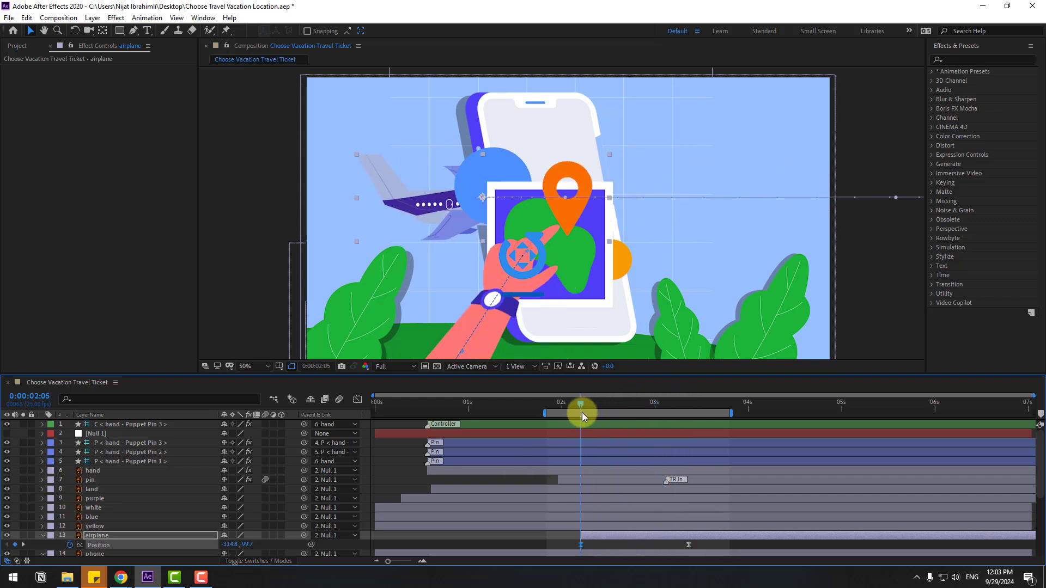
Keyframe Null 1's Position from 2:05 to 3:07, sliding the scene out while the airplane enters centre
left_click(91, 434)
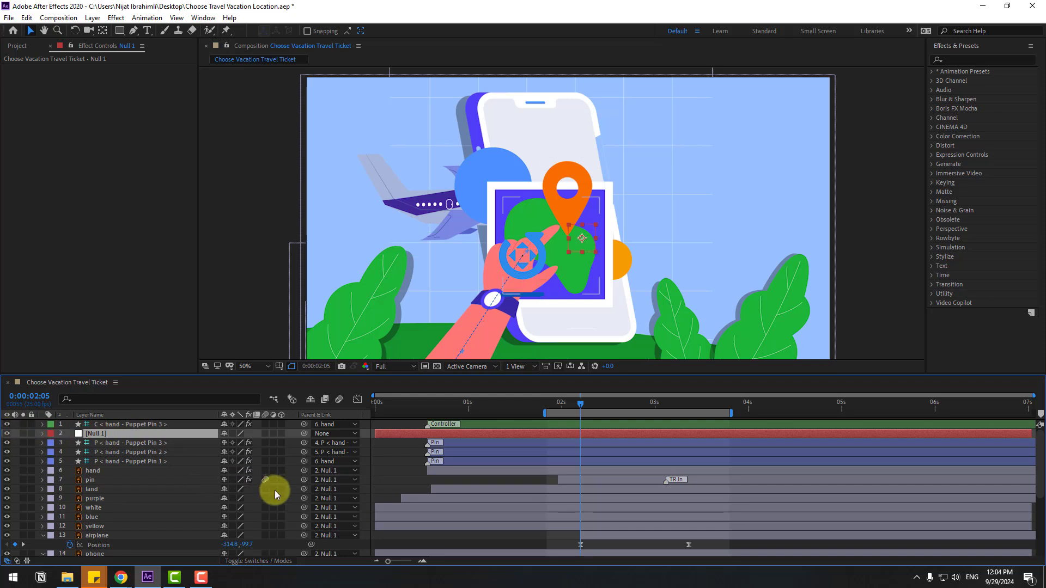
key("p")
left_click(70, 443)
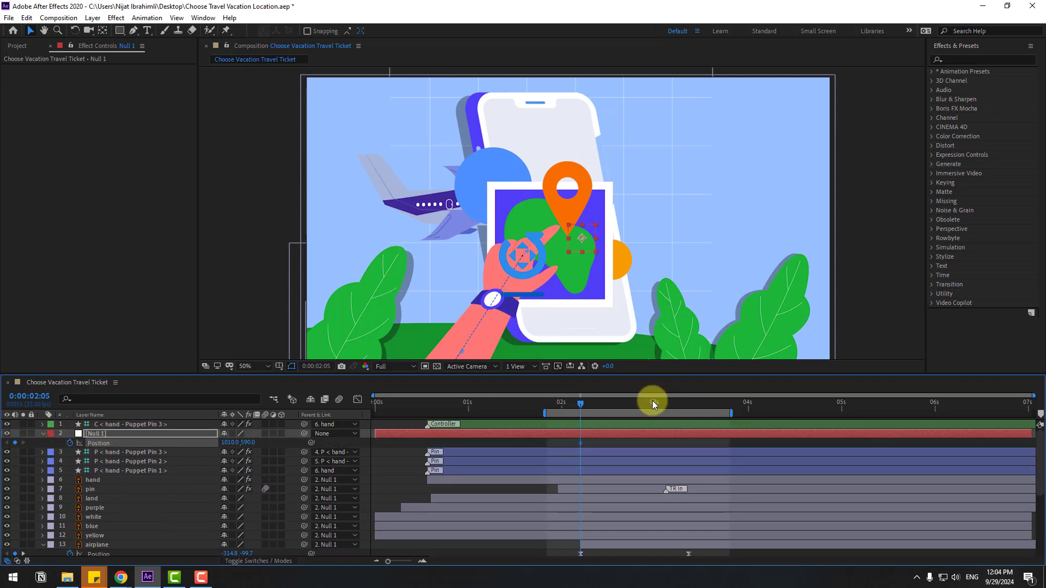
left_click_drag(652, 402, 687, 407)
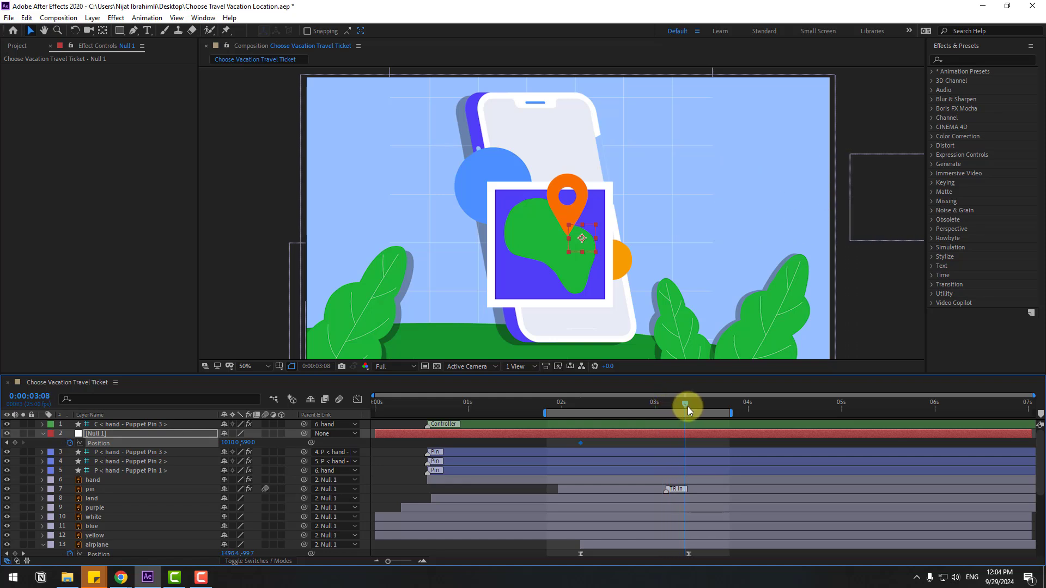
left_click_drag(230, 443, 83, 440)
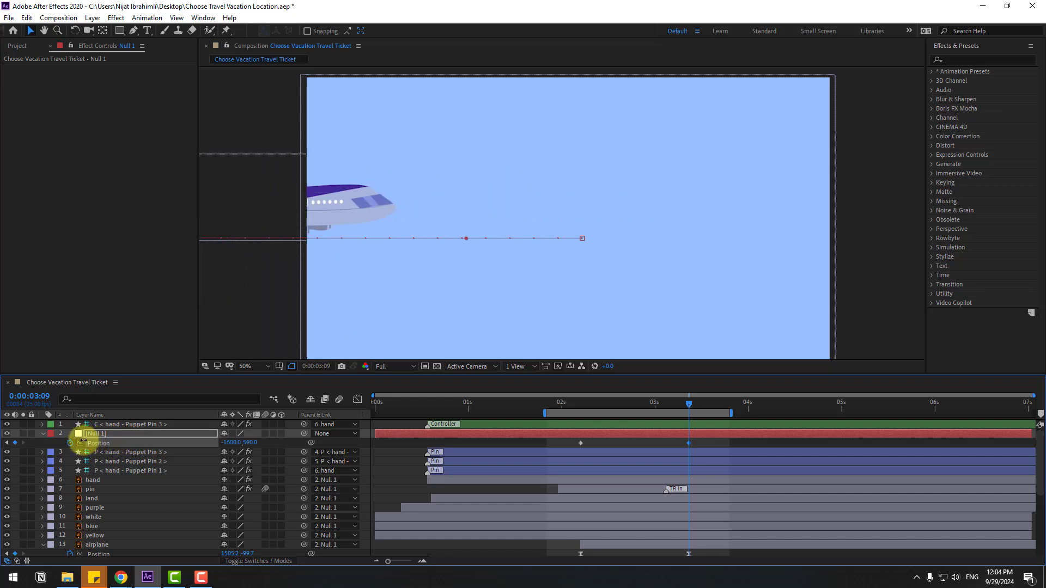
left_click(623, 545)
left_click_drag(227, 554, 835, 485)
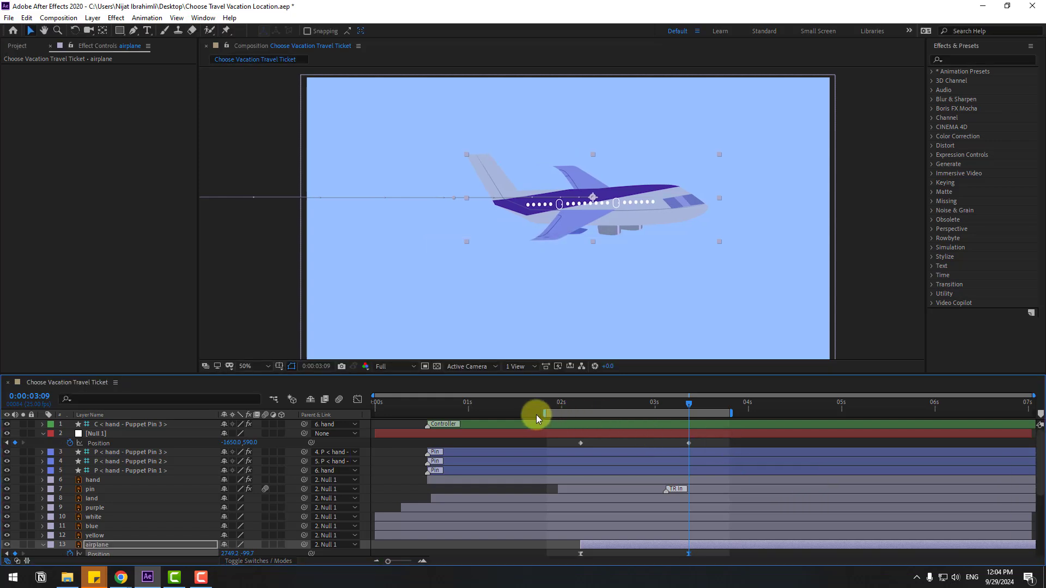
key("space")
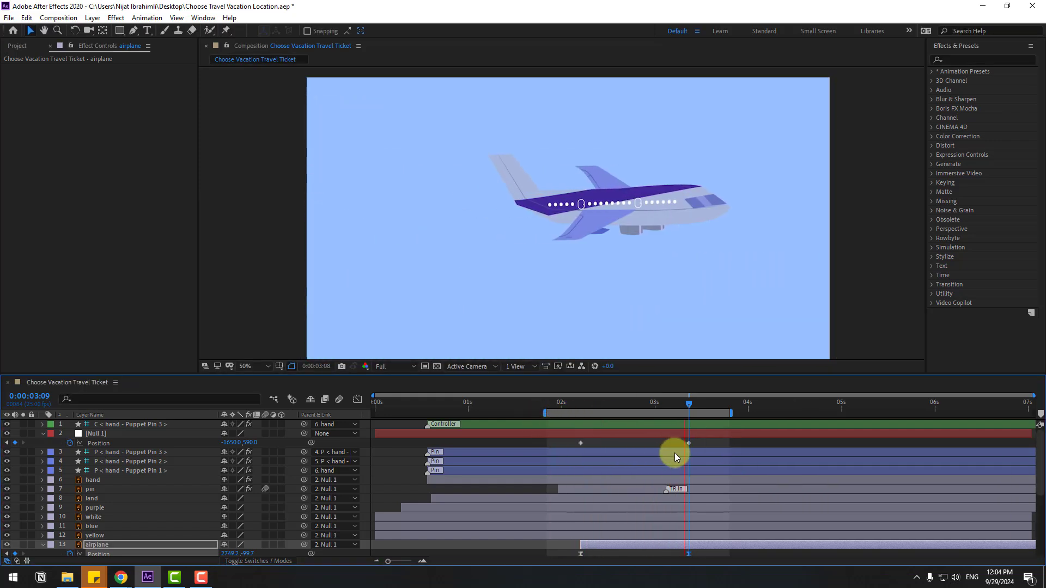
Apply Easy Ease to both Null 1 Position keyframes and preview the scene move
left_click_drag(696, 443, 567, 463)
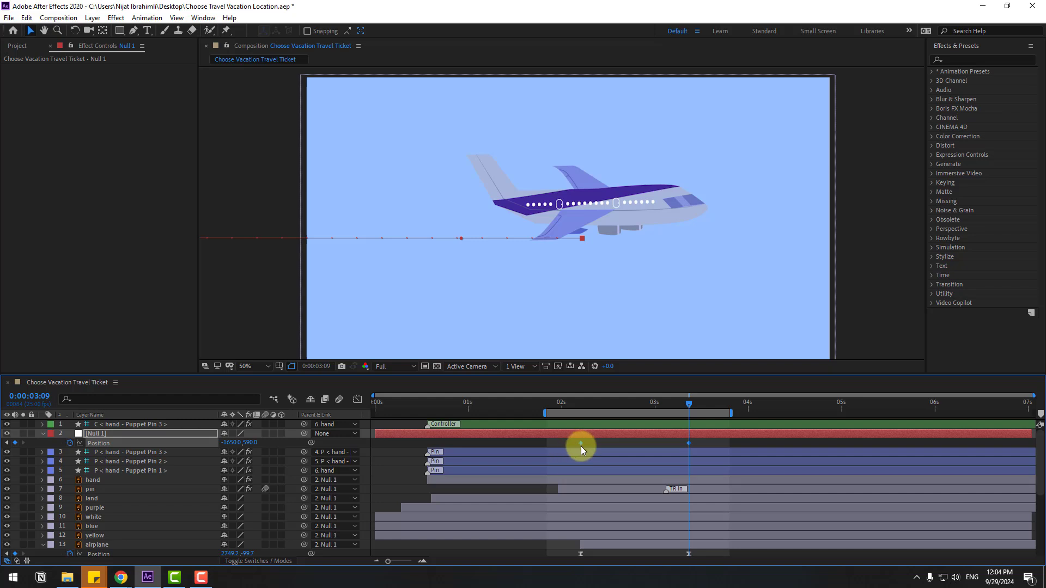
right_click(580, 444)
mouse_move(594, 437)
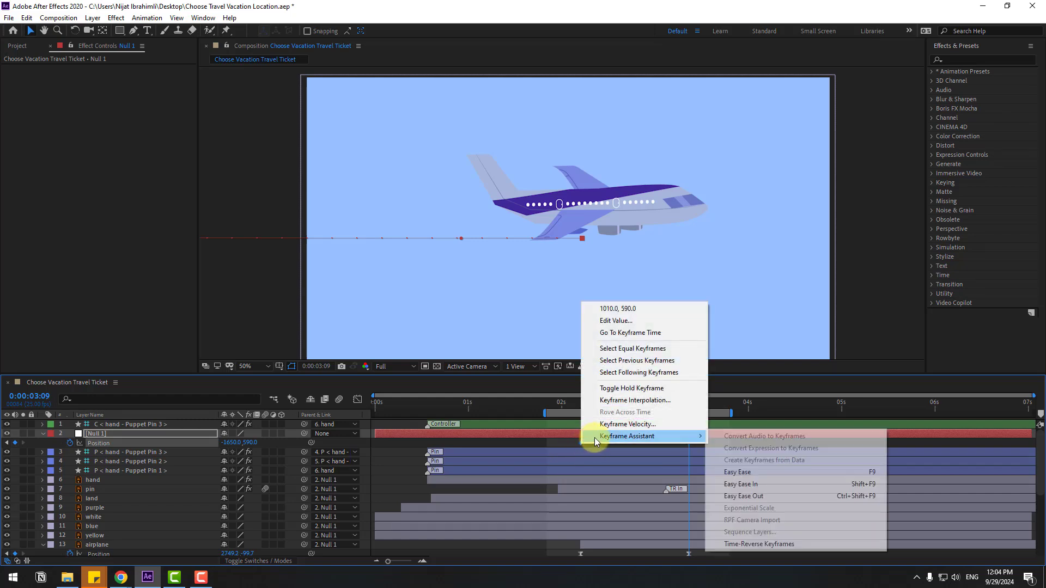
left_click(767, 474)
key("space")
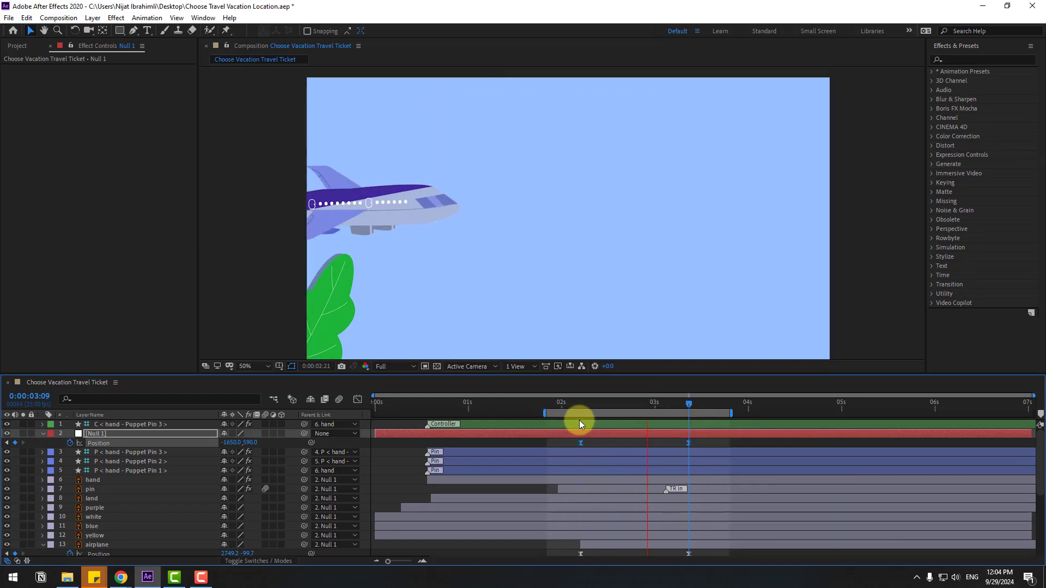
key("space")
Sharpen Null 1's speed curve in the Graph Editor so the scene move accelerates later
left_click(357, 399)
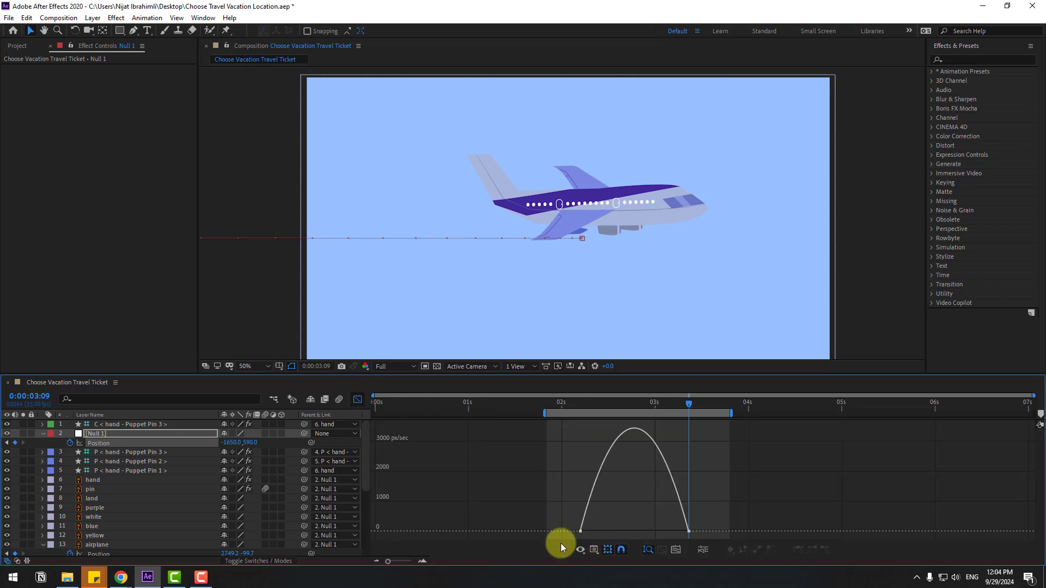
left_click_drag(598, 532, 618, 532)
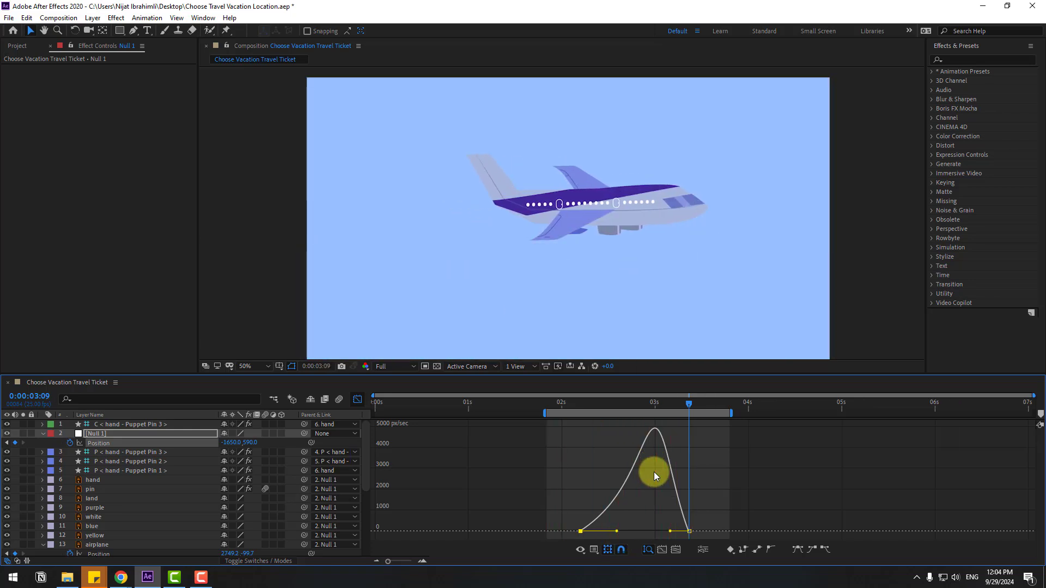
key("space")
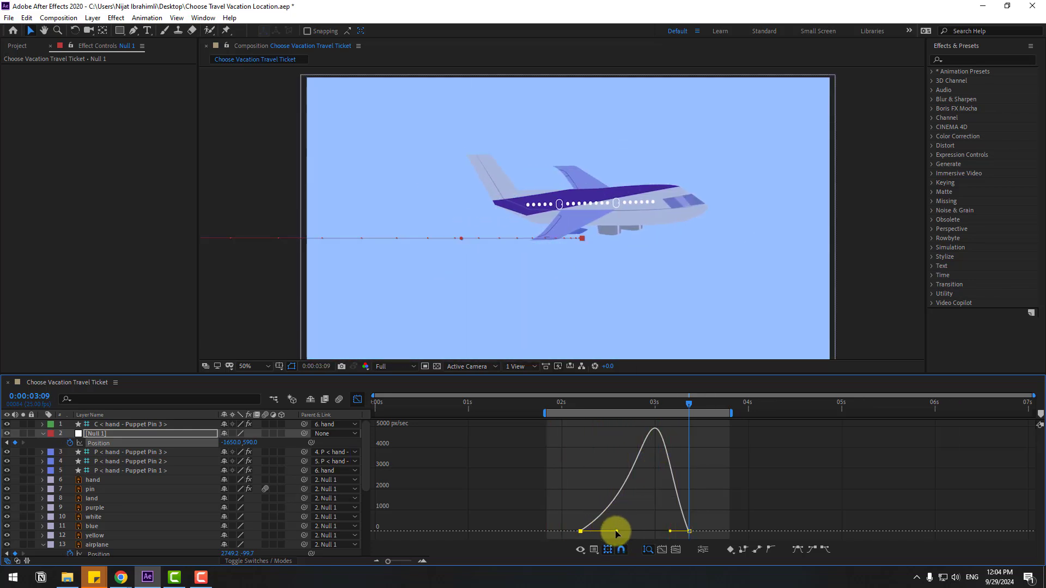
left_click_drag(617, 533, 624, 532)
key("space")
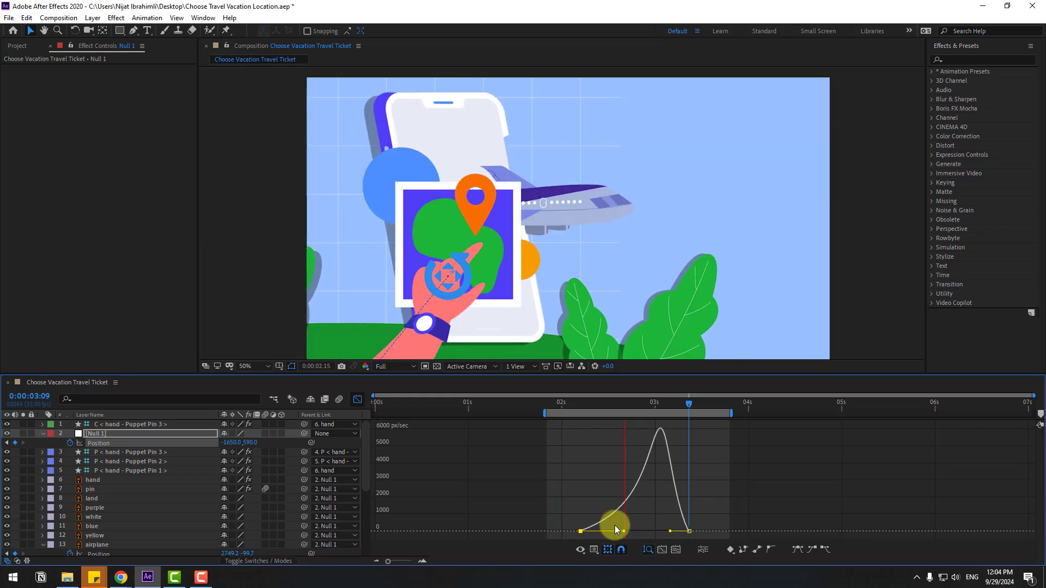
key("space")
left_click(358, 400)
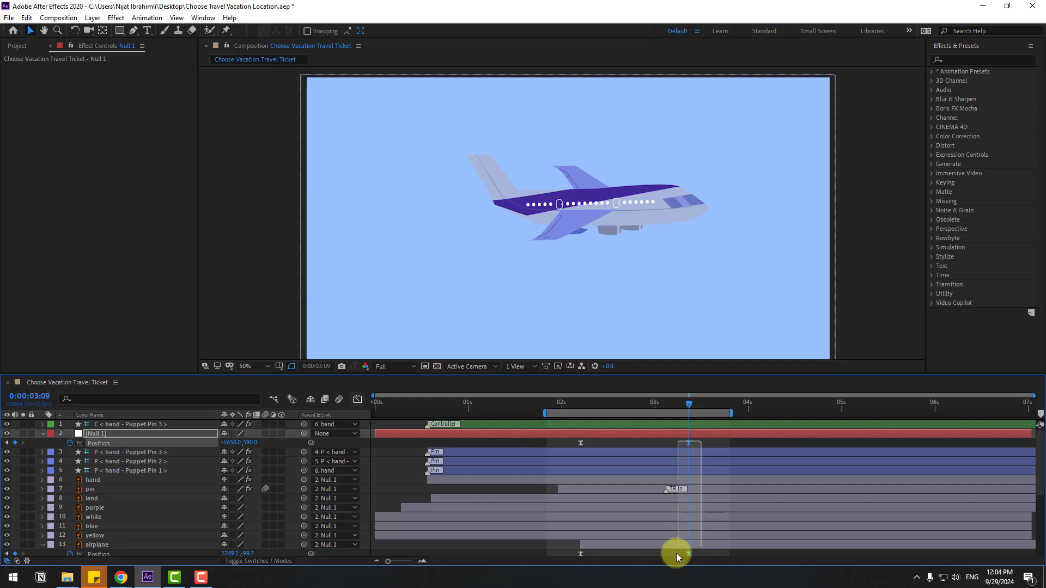
Move the ending keyframes from 3:09 to 4:00 and preview, stopping at 0:00:03:24
left_click_drag(677, 556, 678, 555)
left_click_drag(689, 443, 836, 412)
key("space")
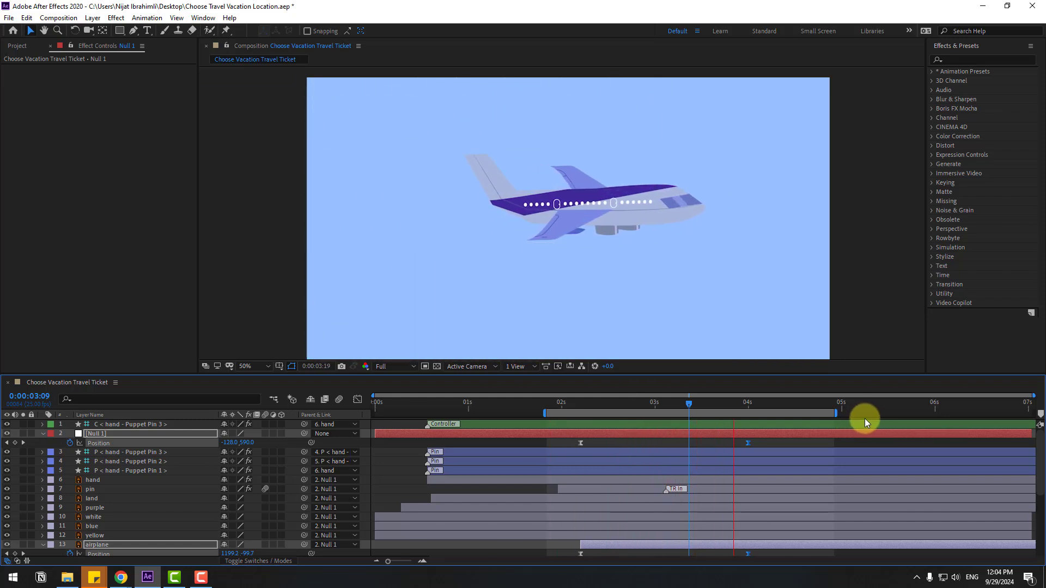
left_click(744, 404)
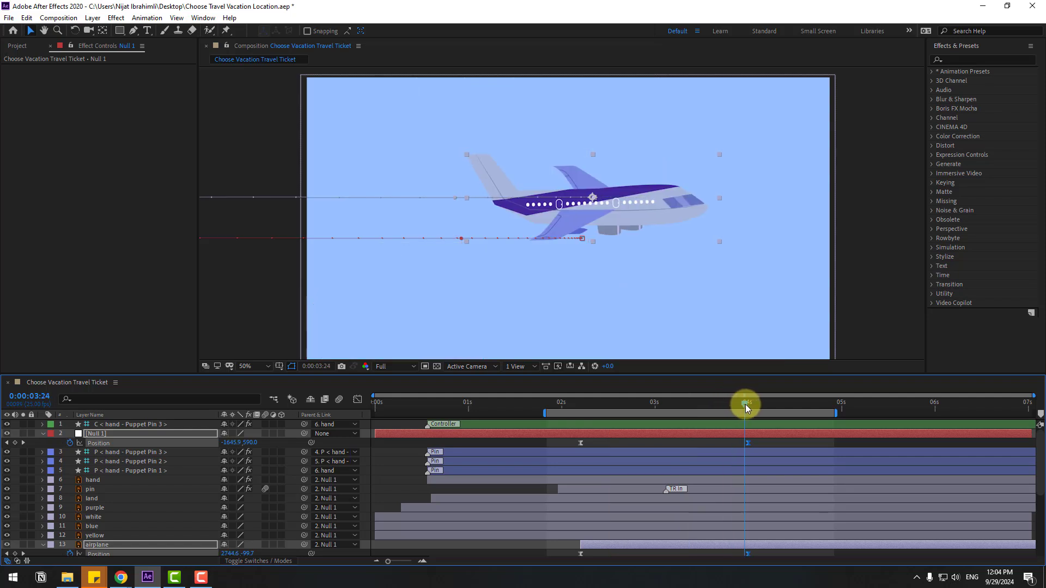
Collapse the airplane and phone properties and move cloud-1 to cloud-4 into the frame
scroll(613, 431, "down", 3)
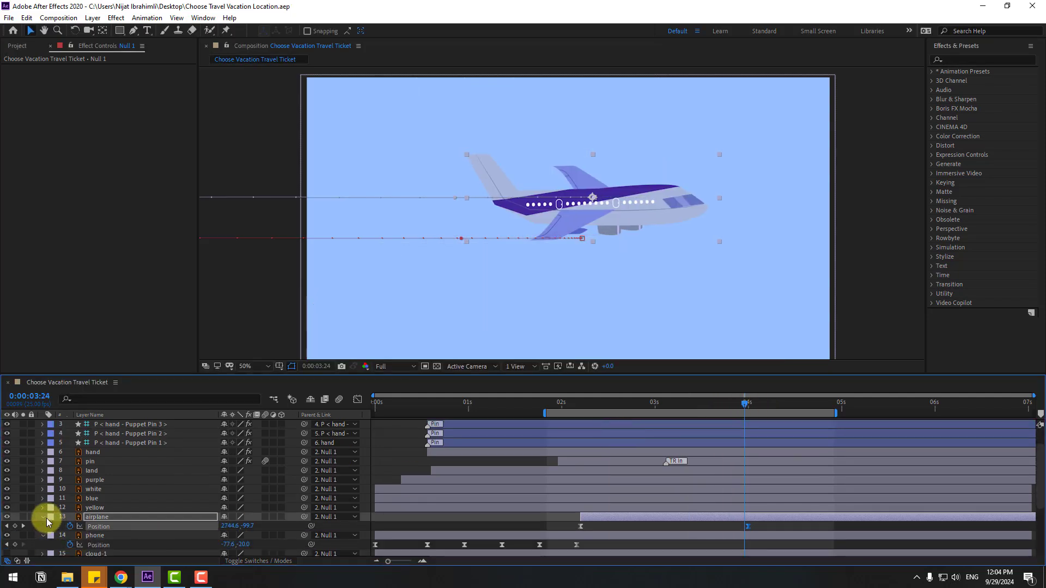
key("u")
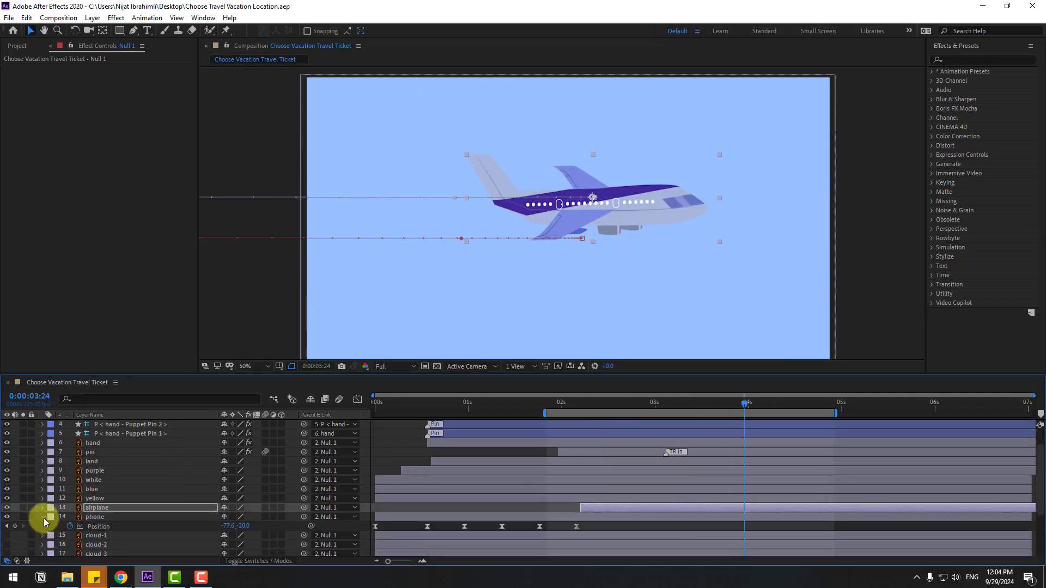
left_click(43, 517)
scroll(109, 534, "down", 1)
left_click(99, 499)
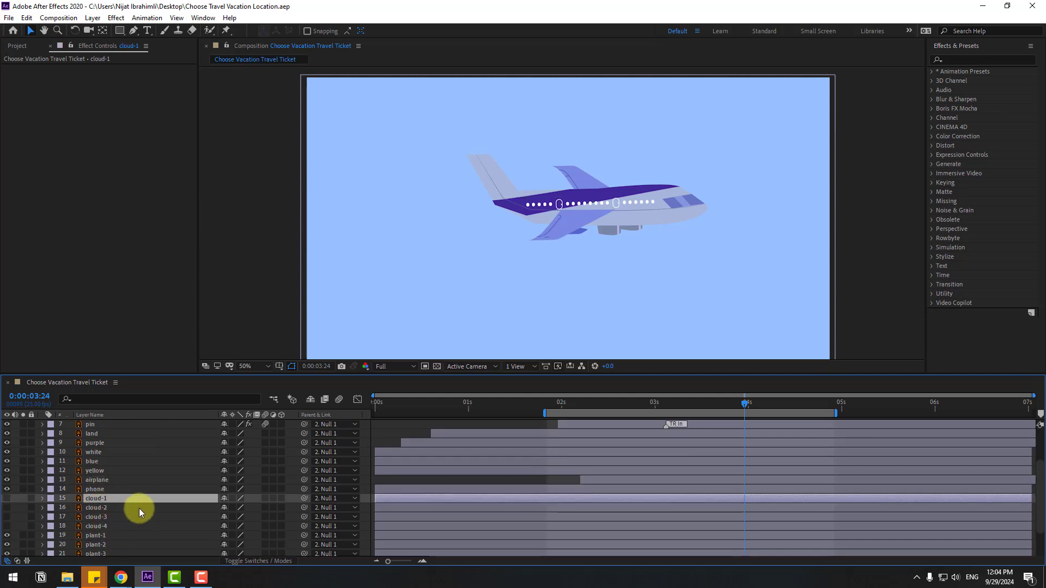
left_click(100, 526, "shift")
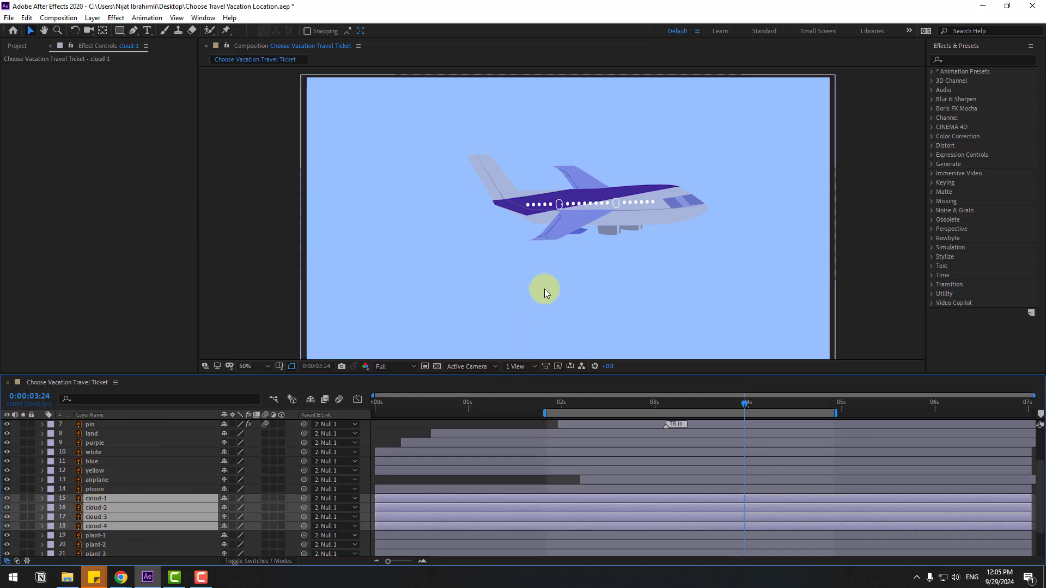
key("comma")
left_click_drag(291, 249, 644, 256)
left_click(789, 254)
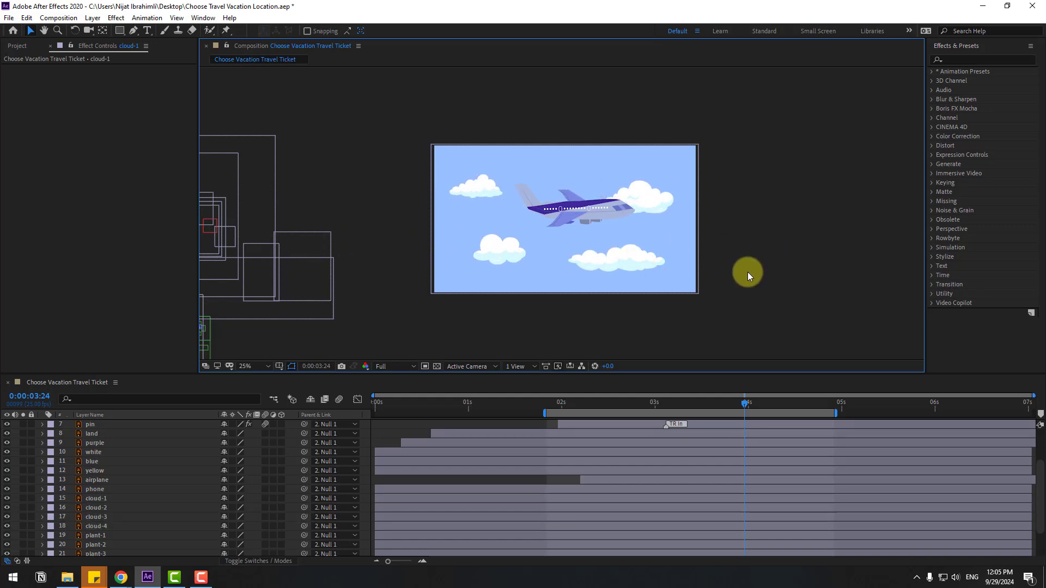
Pre-compose cloud-1 through cloud-4 into a composition named 'clouds'
left_click(103, 501)
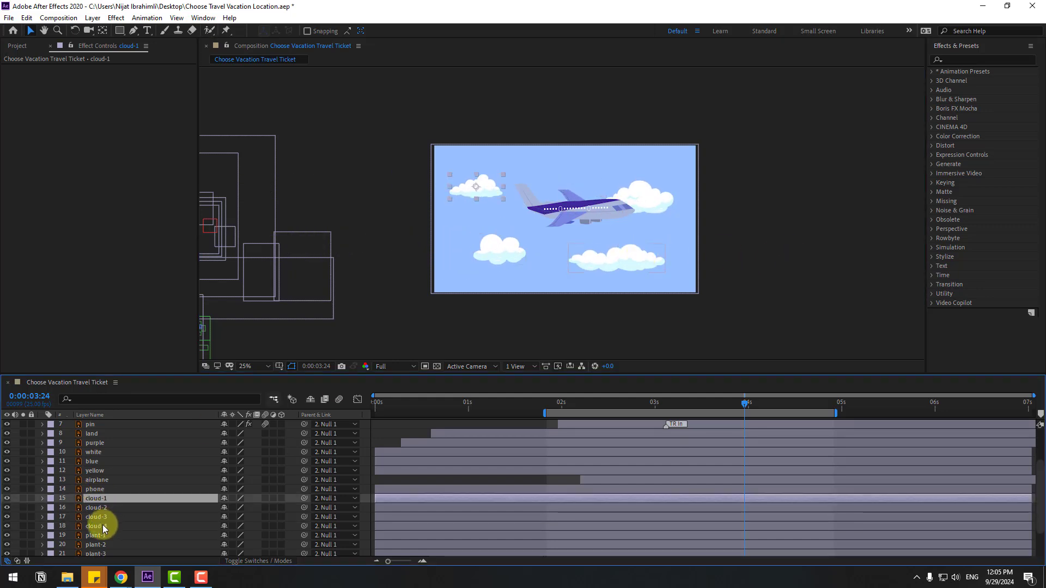
left_click(102, 525, "shift")
right_click(110, 502)
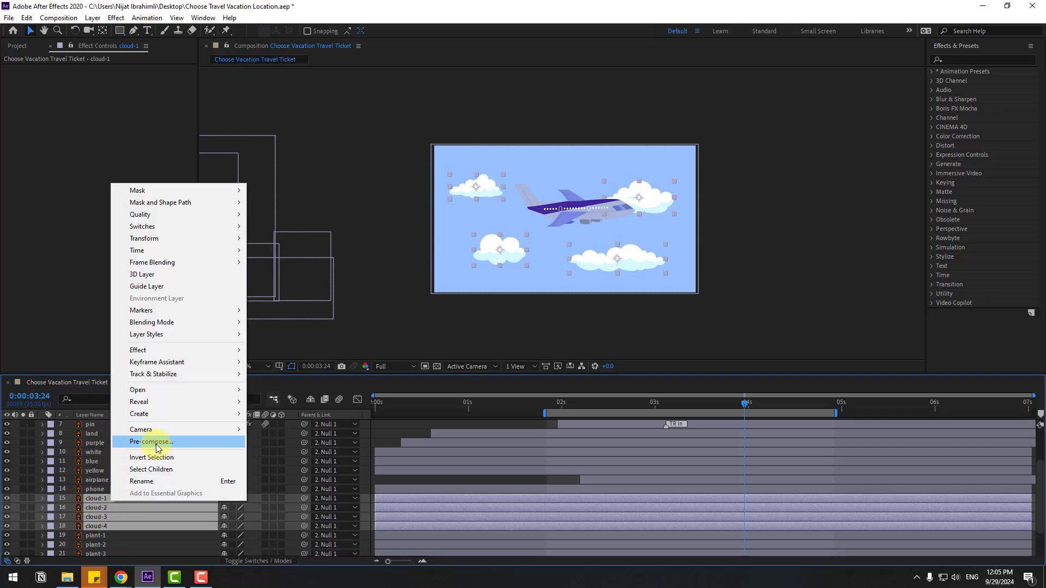
left_click(155, 442)
type("clou")
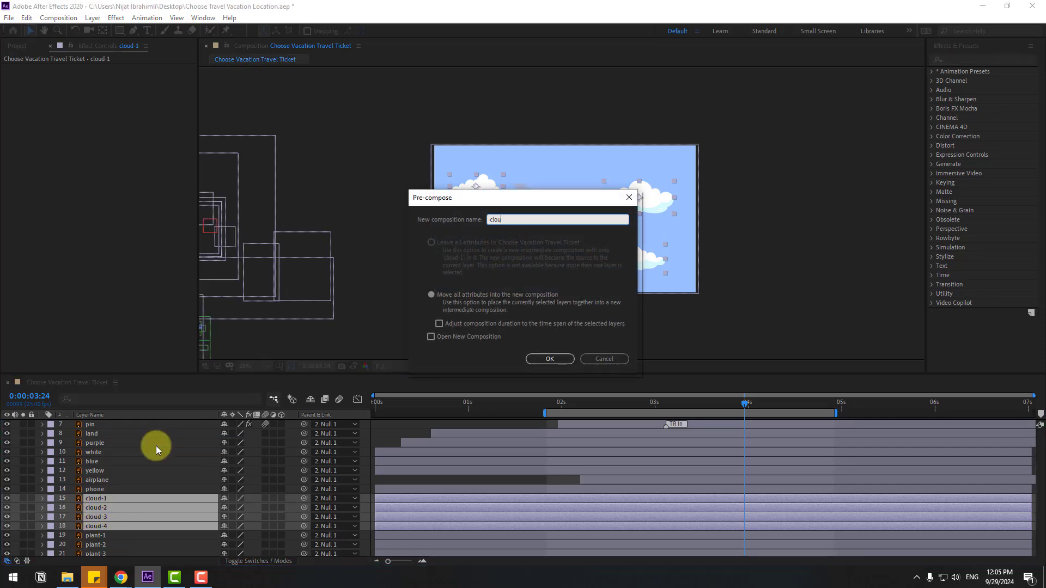
type("ds")
left_click(549, 358)
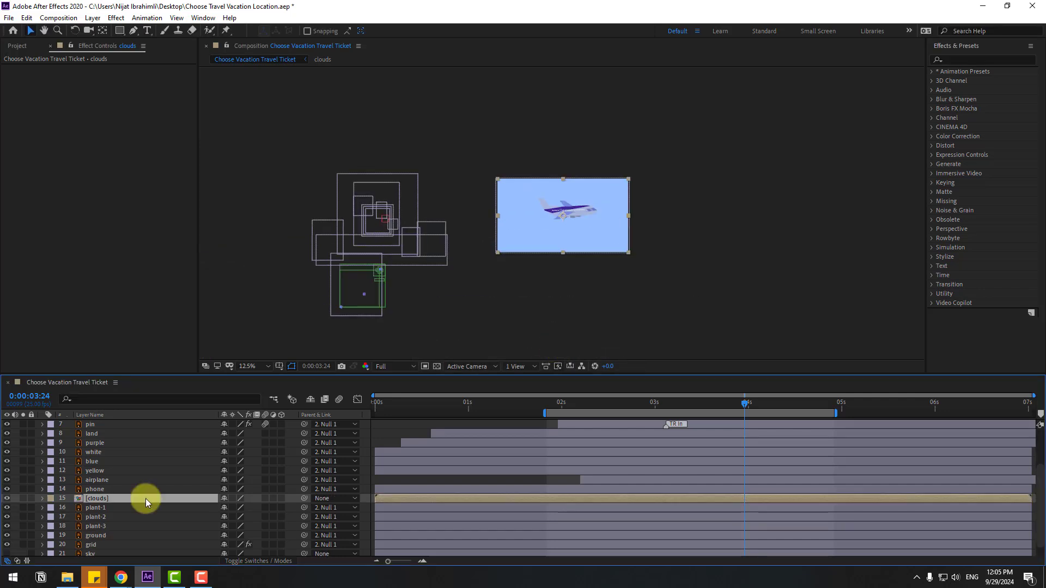
Inside the clouds precomp, spread the four clouds apart, then return to Choose Vacation Travel Ticket
double_click(93, 500)
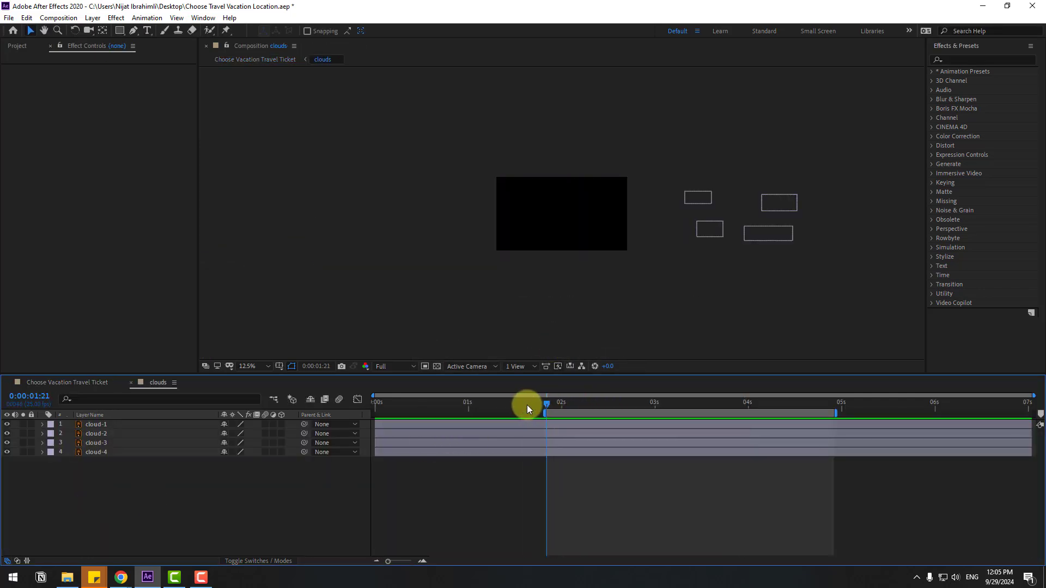
key("ctrl+a")
key("period")
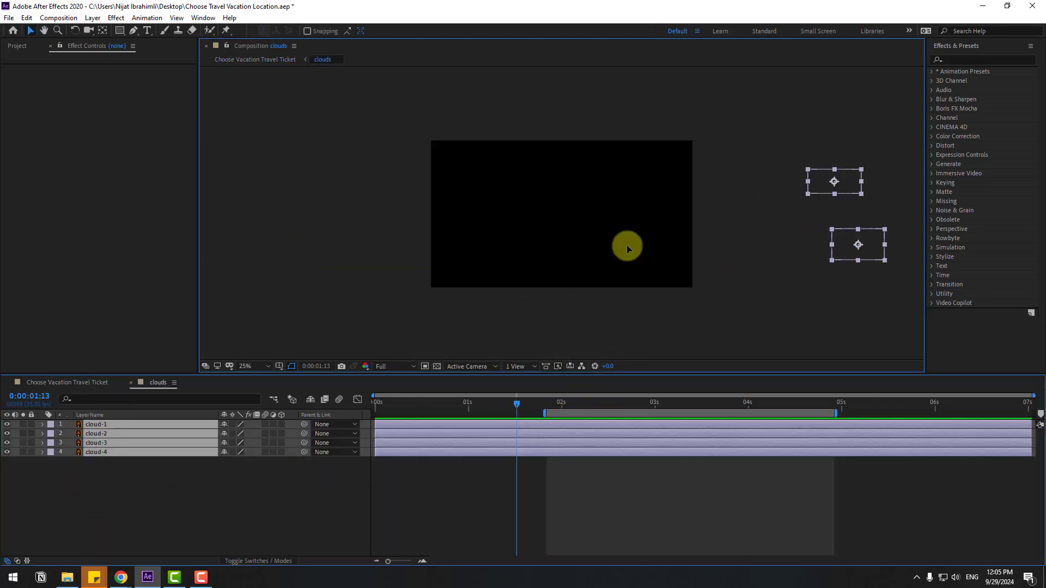
left_click(304, 490)
key("period")
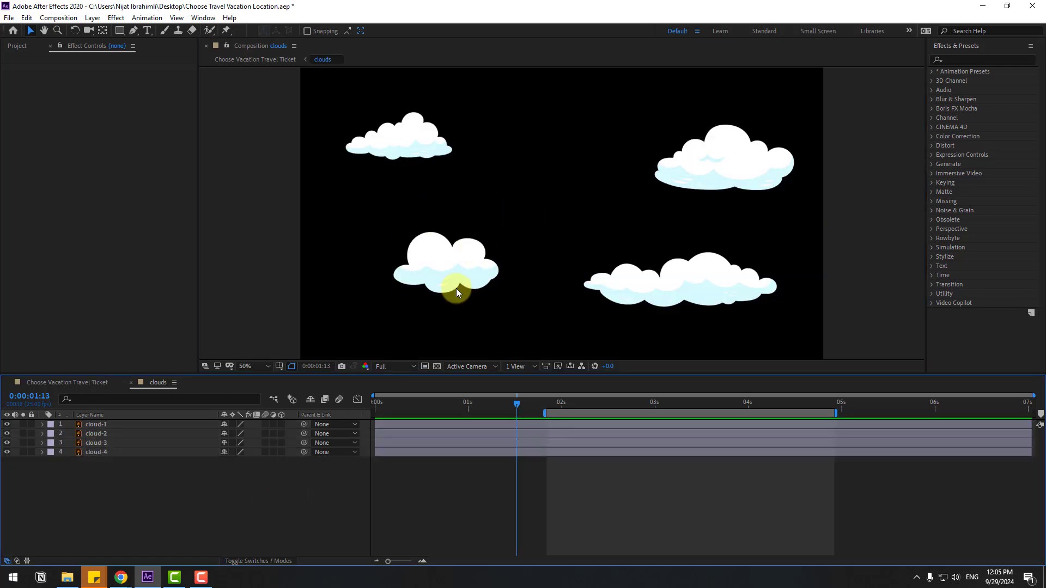
left_click(456, 287)
left_click_drag(462, 271, 420, 316)
left_click_drag(409, 144, 397, 121)
left_click_drag(706, 184, 690, 147)
left_click_drag(701, 281, 680, 275)
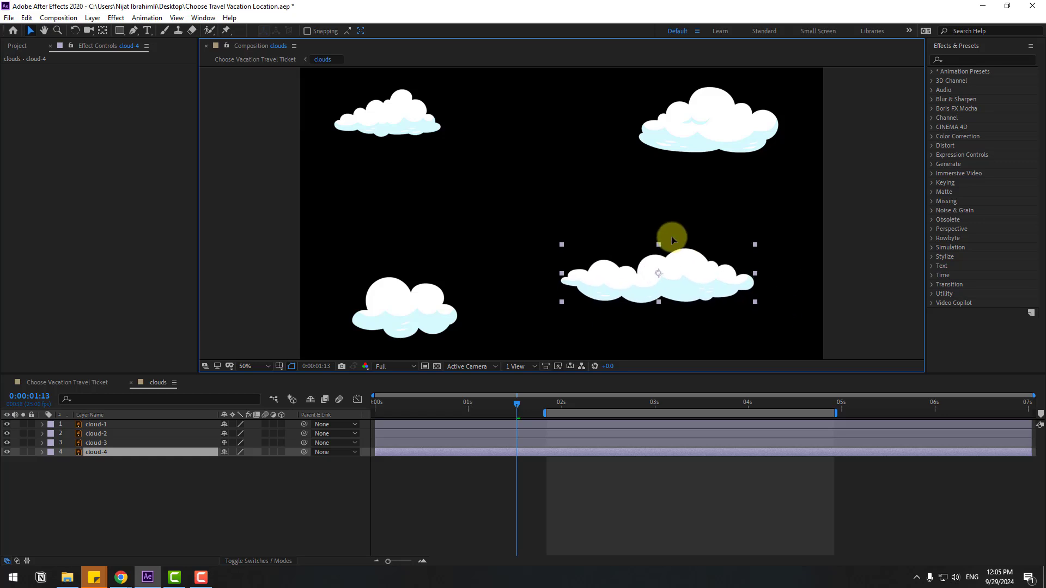
left_click(48, 384)
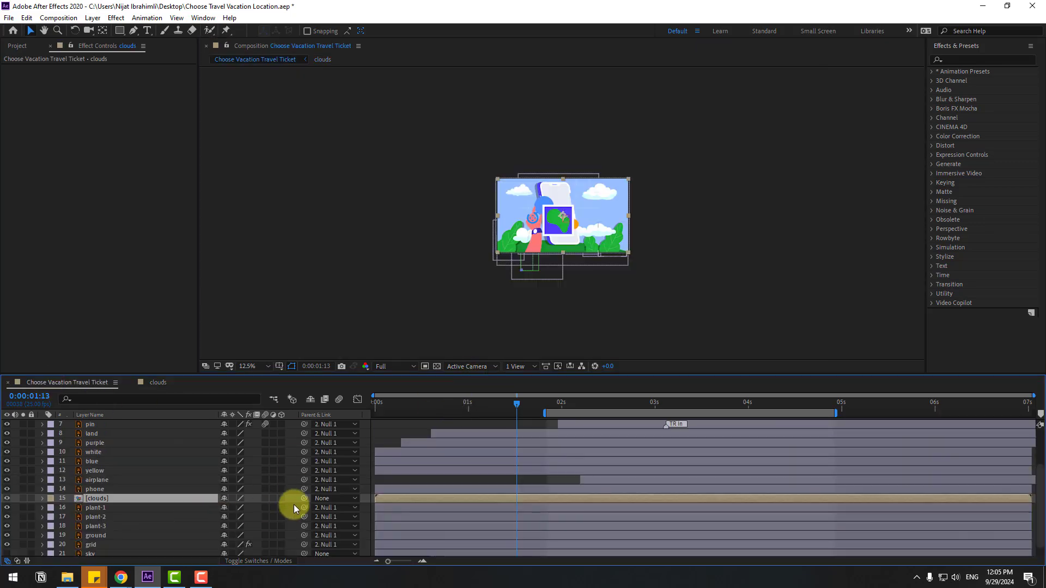
Parent the clouds layer to Null 1 and move the clouds around the airplane
scroll(295, 518, "up", 3)
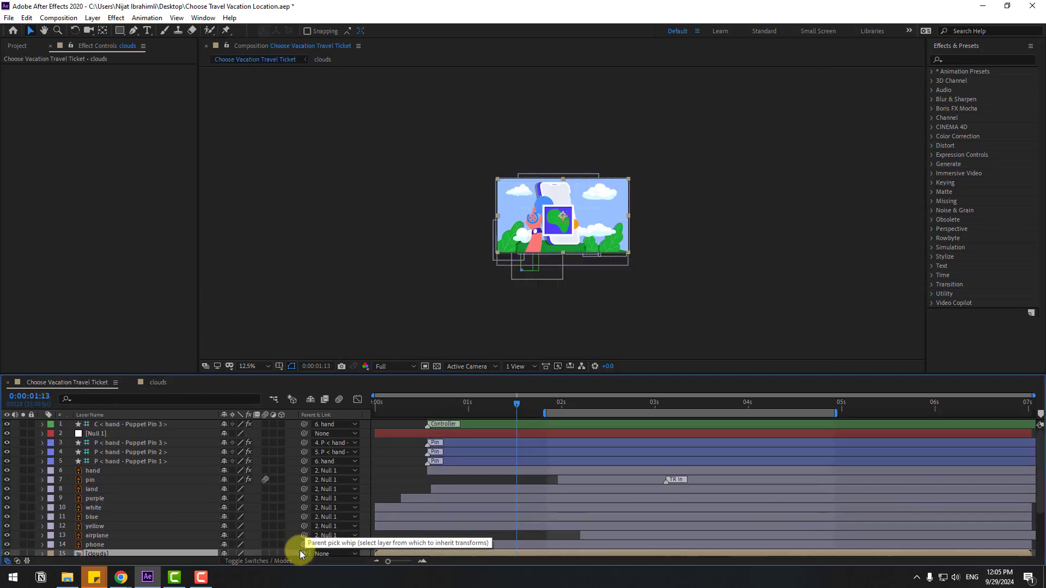
left_click_drag(304, 553, 96, 436)
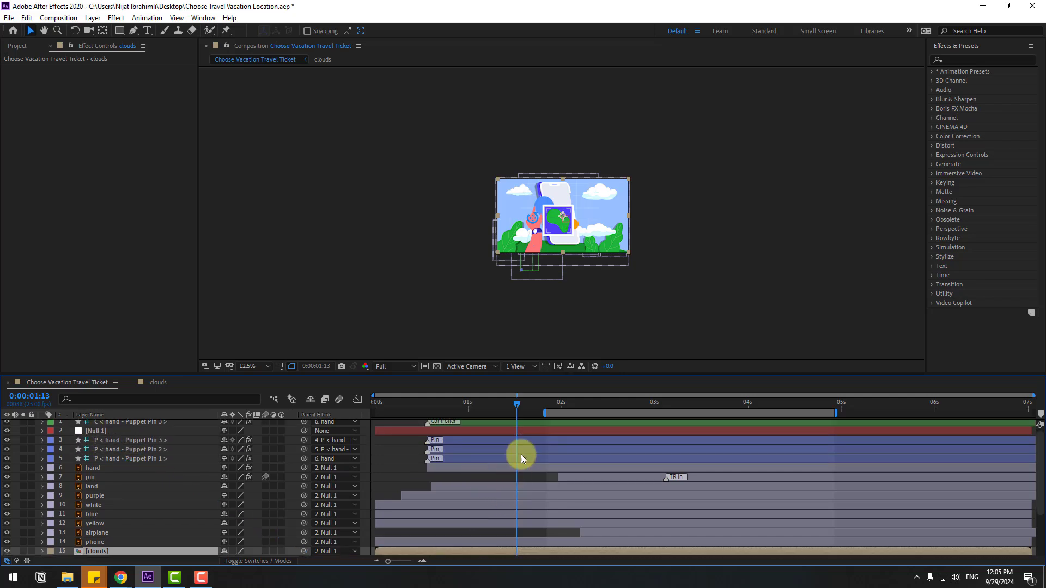
key("period")
left_click_drag(534, 401, 753, 403)
left_click_drag(281, 195, 656, 203)
key("shift+slash")
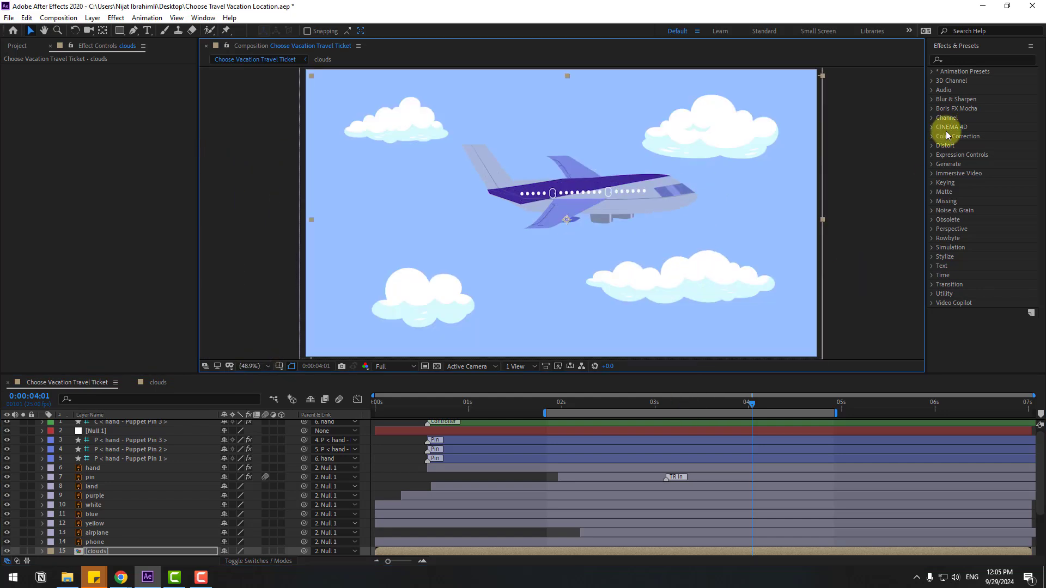
Apply CC RepeTile to the clouds layer and reposition the clouds around 2:07–3:02
left_click(974, 60)
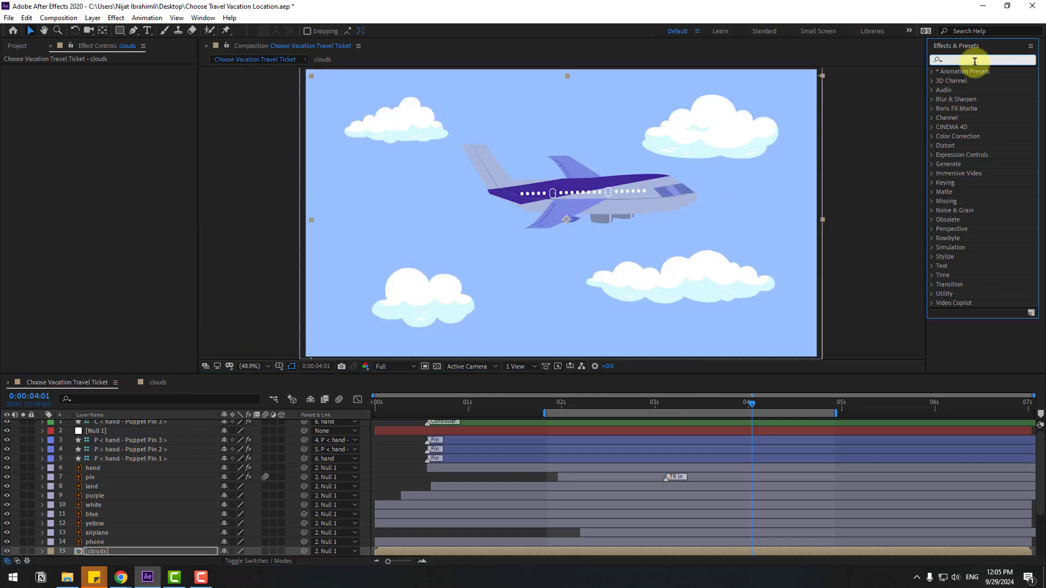
type("tile")
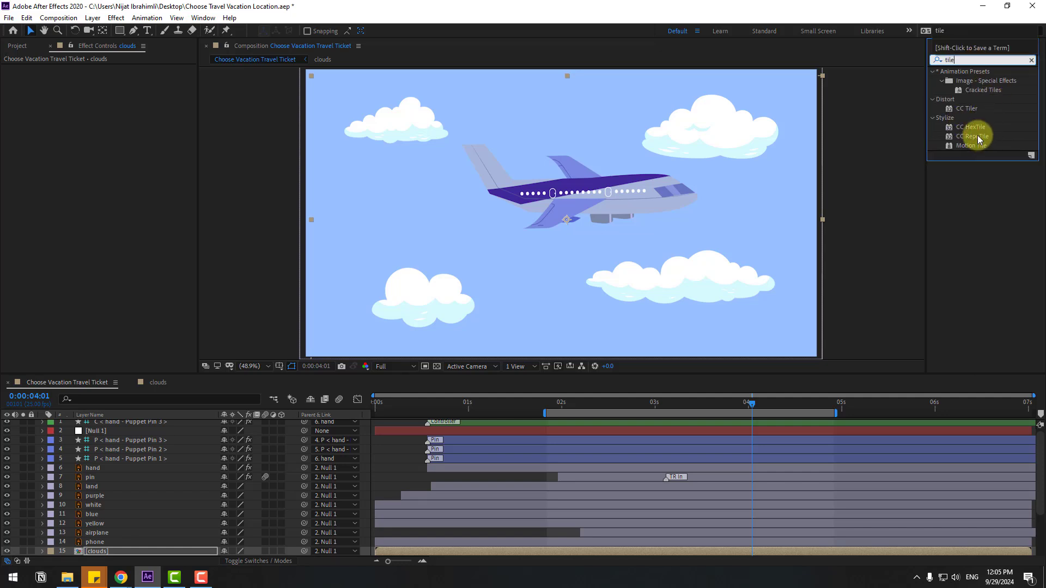
left_click_drag(977, 136, 94, 522)
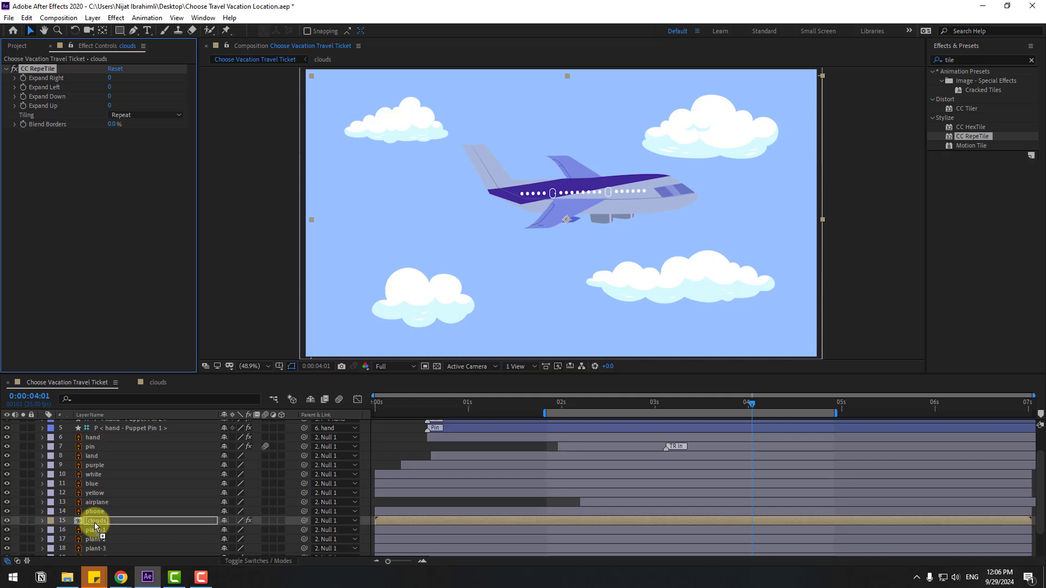
left_click_drag(702, 403, 661, 403)
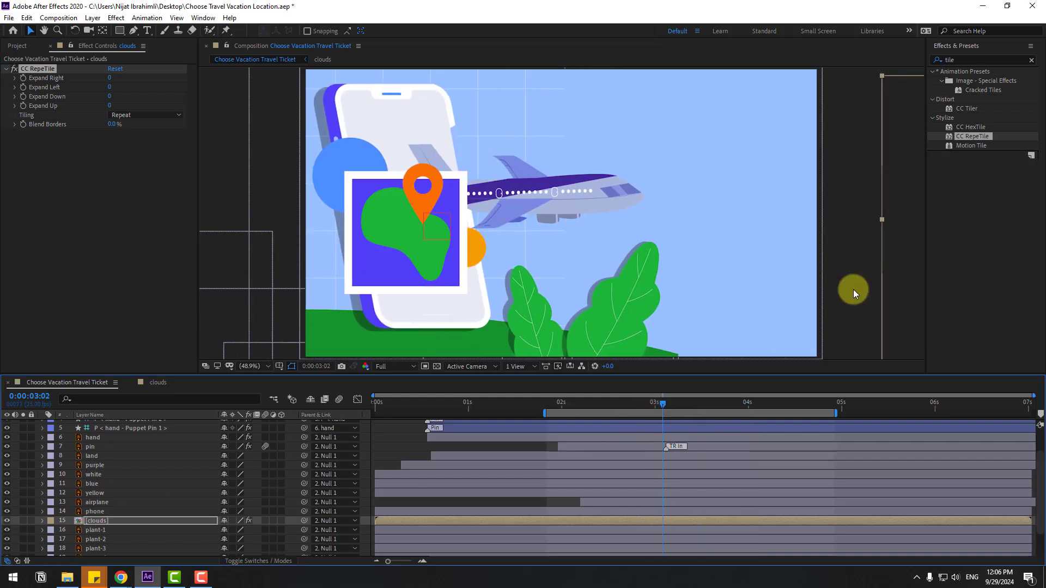
left_click_drag(843, 278, 656, 277)
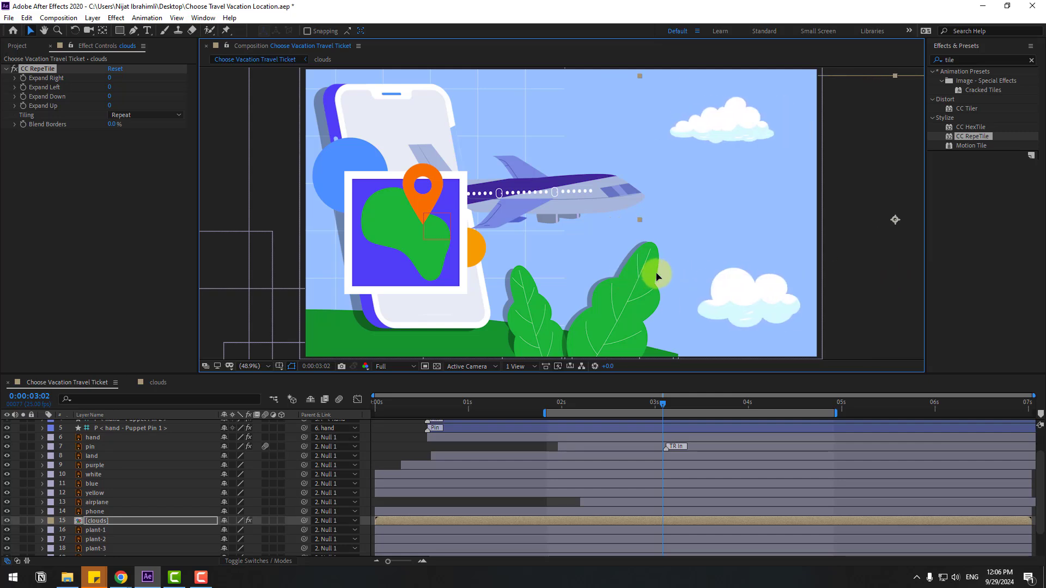
left_click_drag(649, 407, 588, 405)
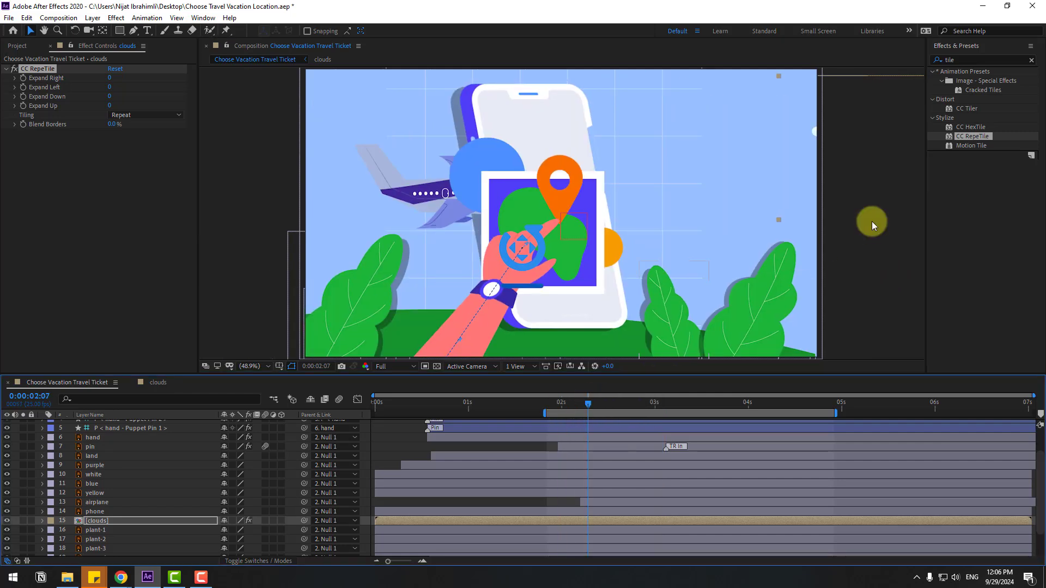
left_click_drag(852, 227, 852, 237)
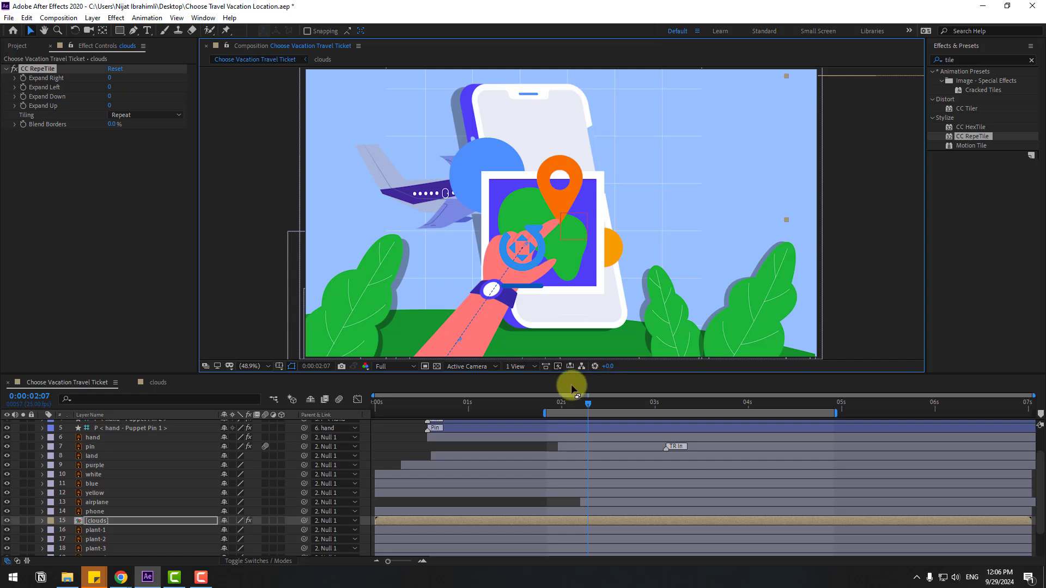
left_click_drag(573, 388, 746, 403)
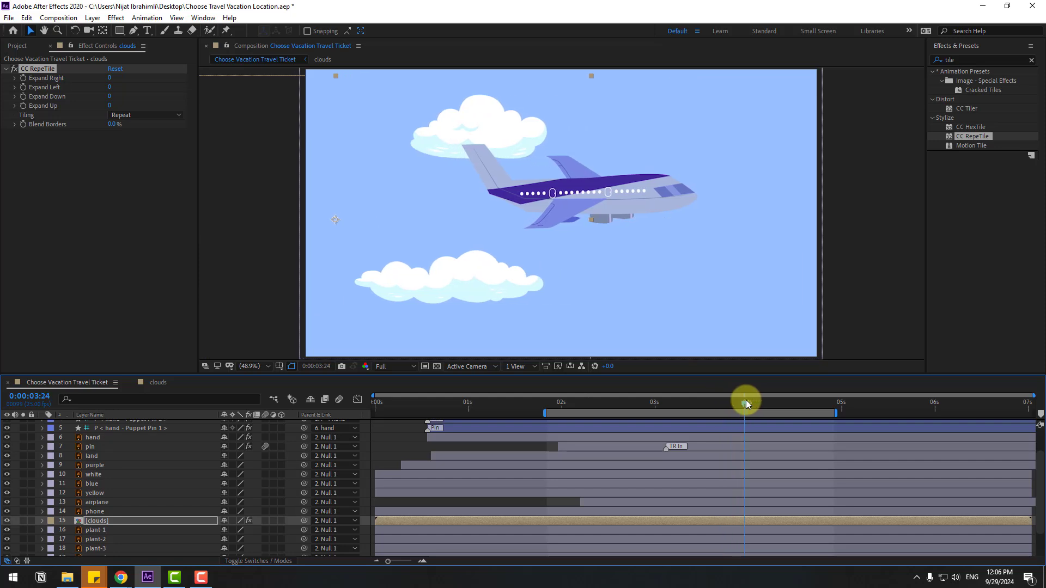
Keyframe the clouds' Position from 0:00:03:13, sliding left by the end, and widen Expand Right
left_click(100, 524)
key("p")
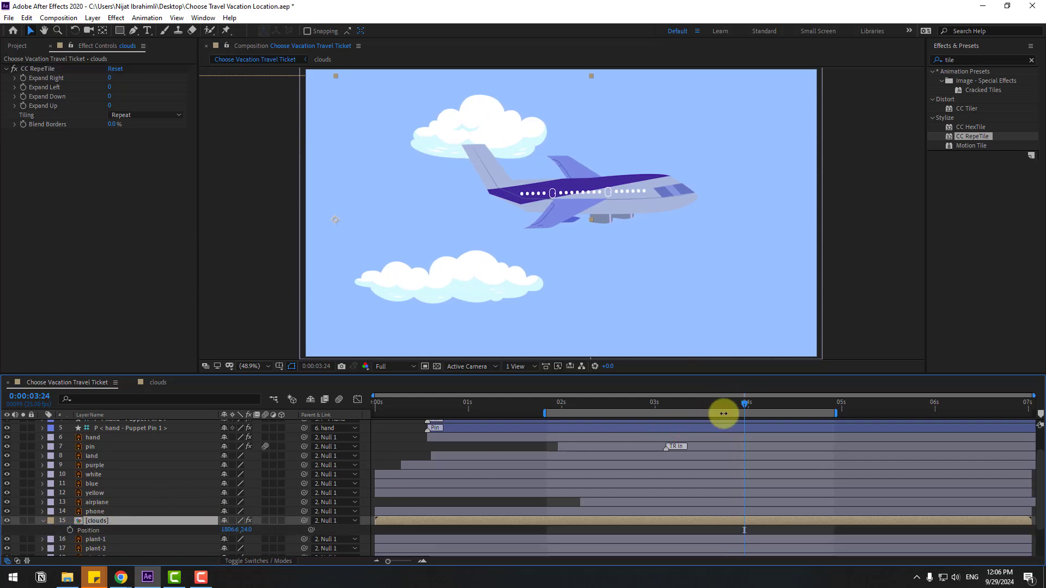
left_click_drag(723, 409, 704, 404)
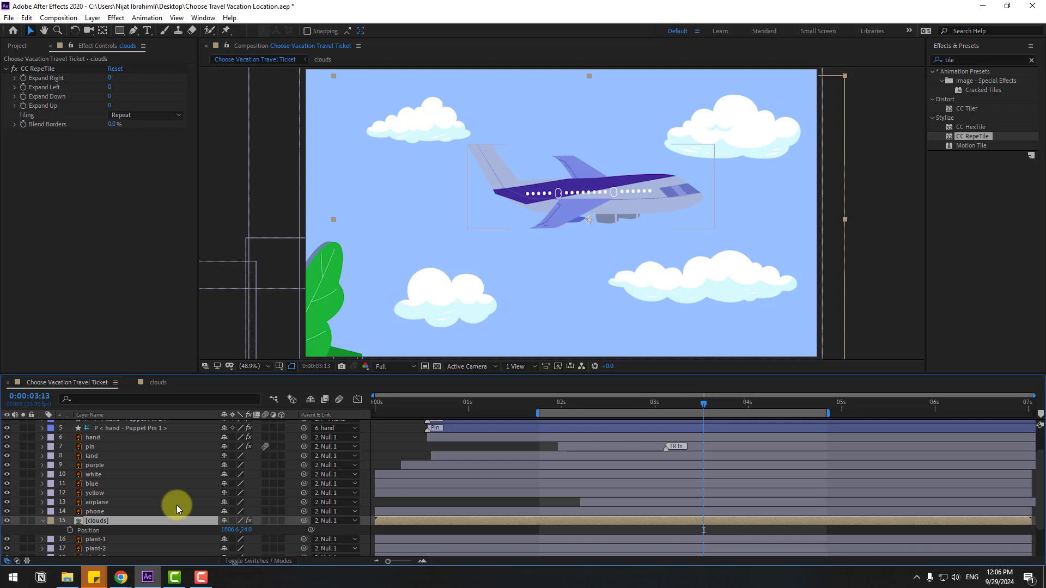
left_click(68, 531)
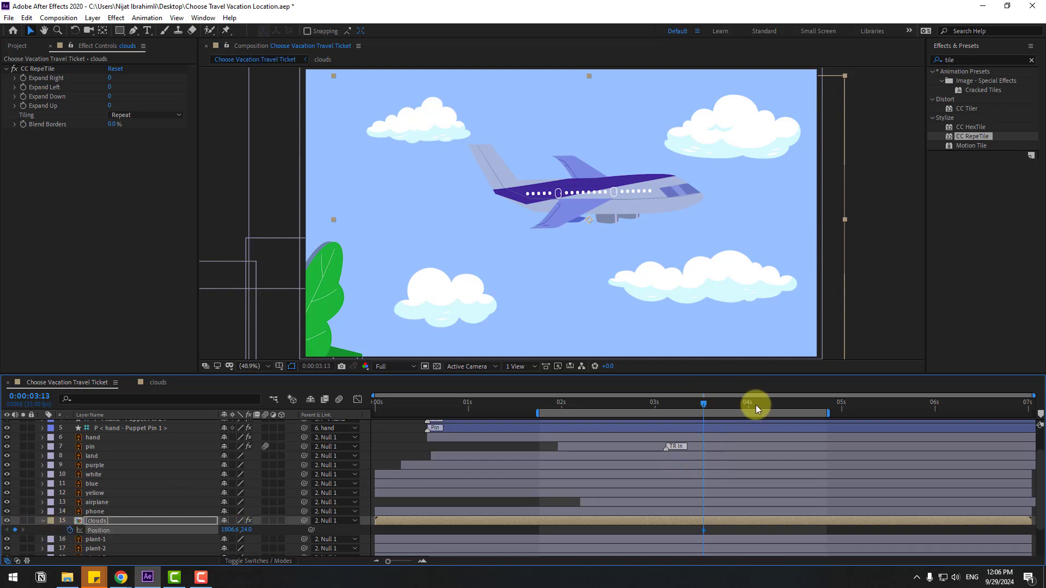
key("End")
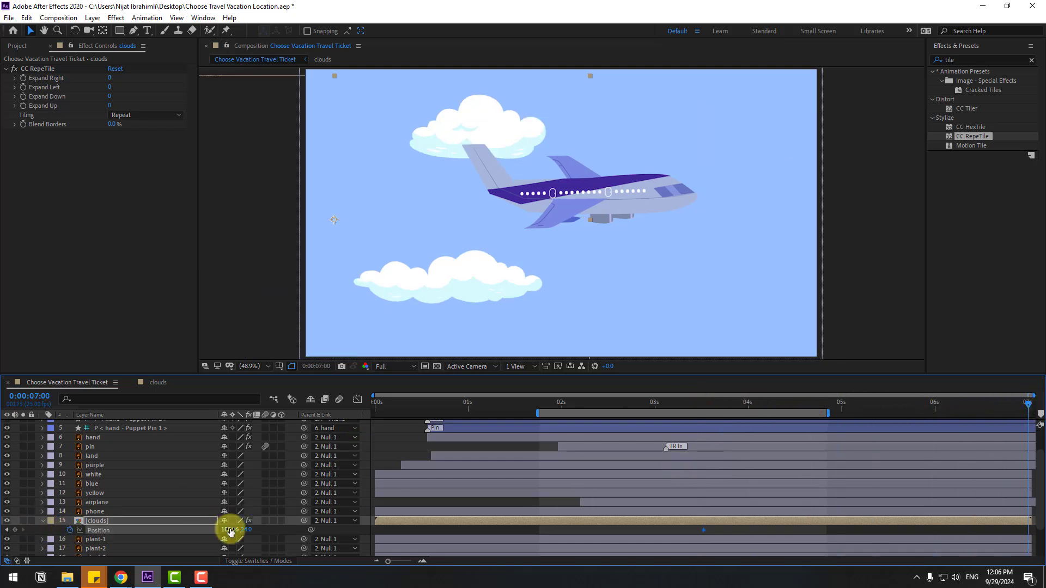
left_click_drag(230, 531, 114, 528)
scroll(511, 213, "down", 2)
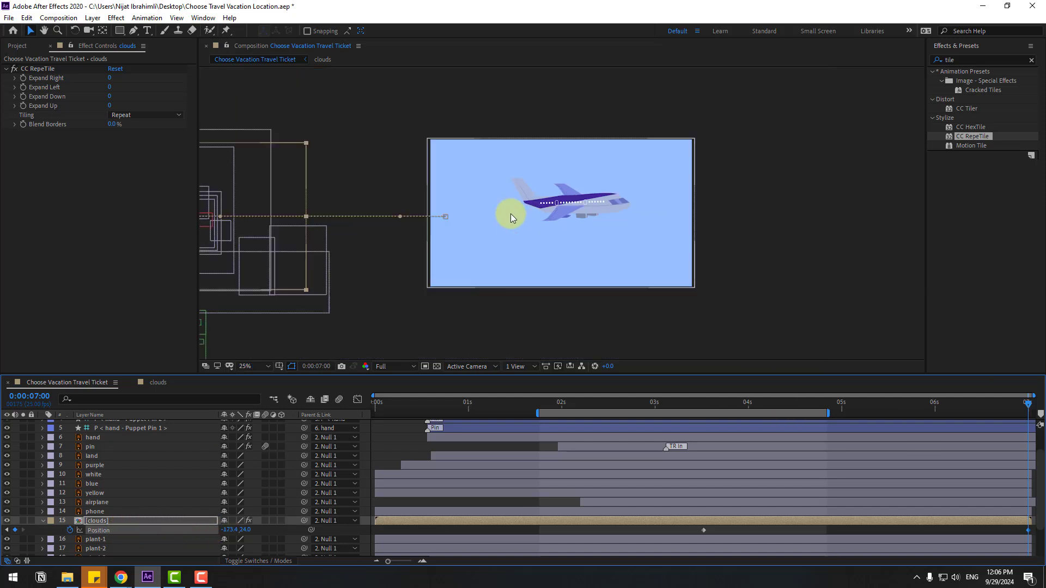
left_click(46, 80)
left_click_drag(109, 80, 279, 83)
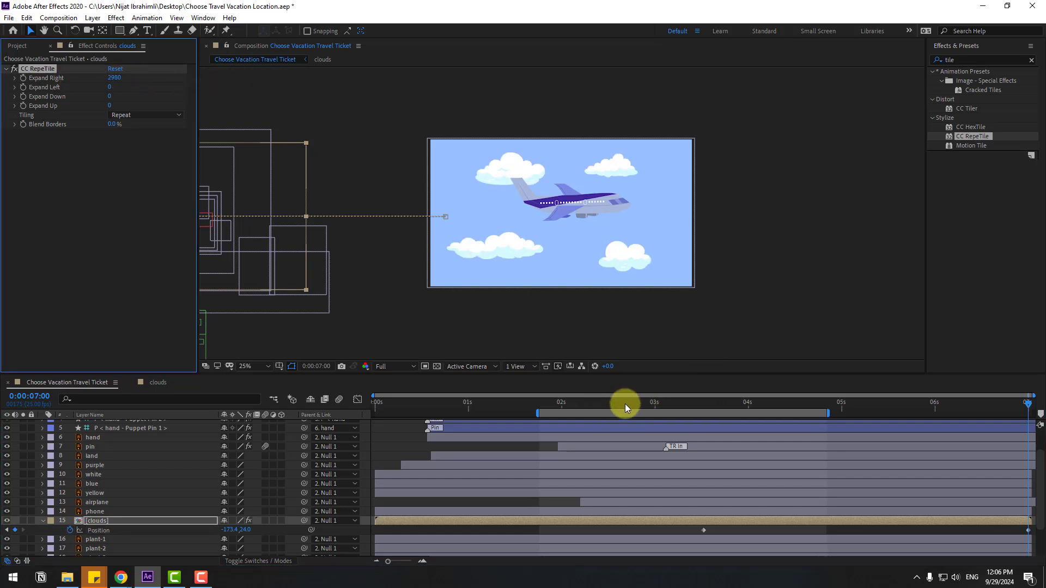
Extend the work area to 7:00, push the end Position to -3263.4 and Expand Right to 6047
left_click_drag(625, 404, 911, 406)
left_click_drag(828, 413, 1038, 415)
key("space")
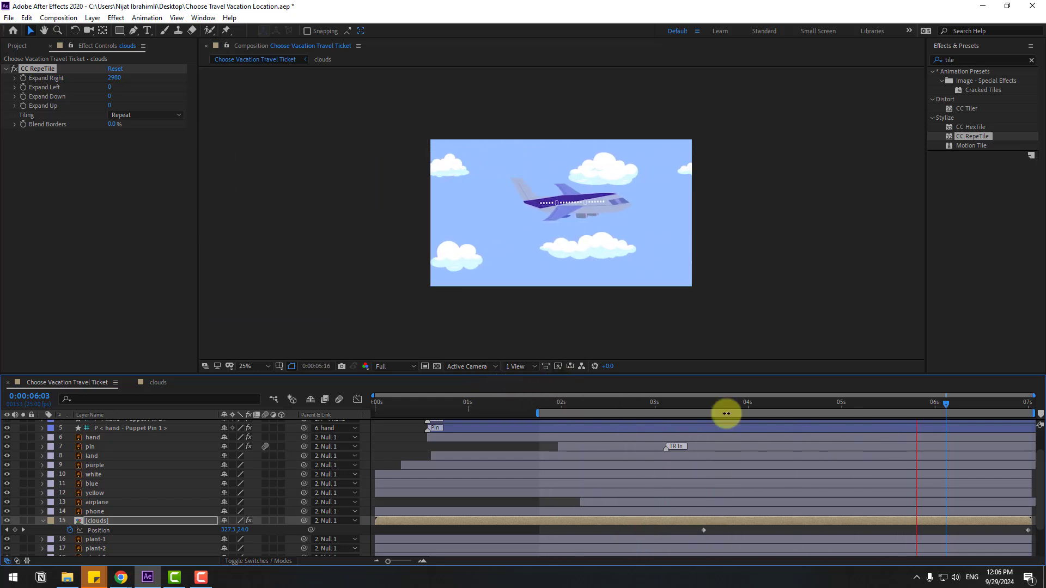
left_click(1038, 404)
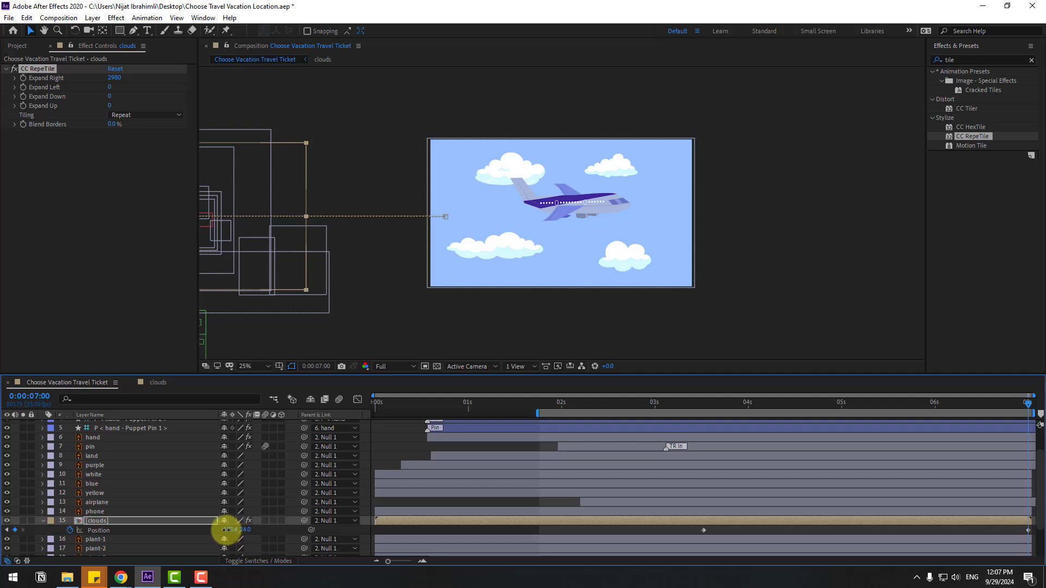
left_click_drag(225, 530, 44, 526)
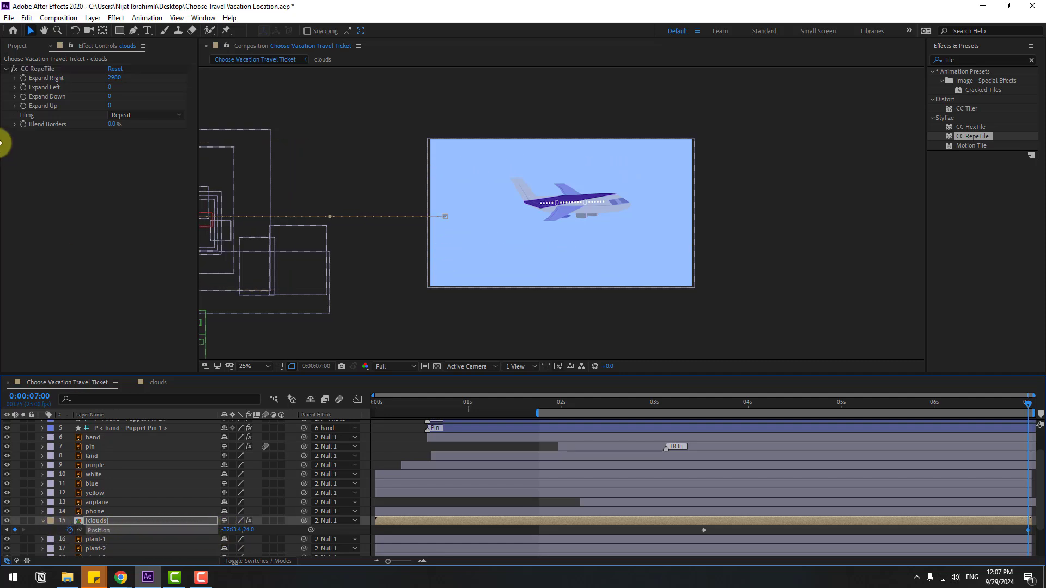
left_click_drag(115, 74, 367, 88)
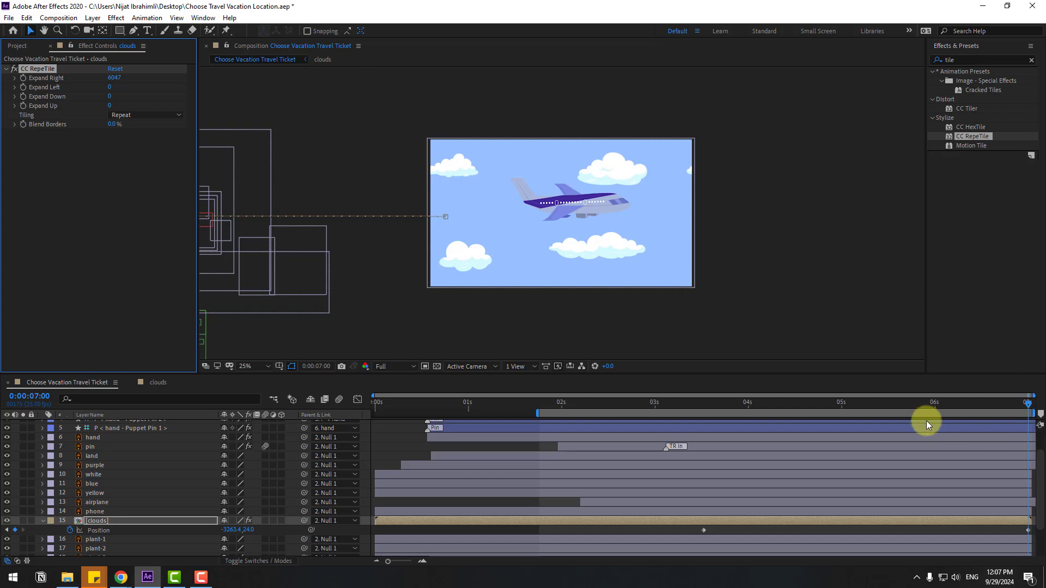
key("space")
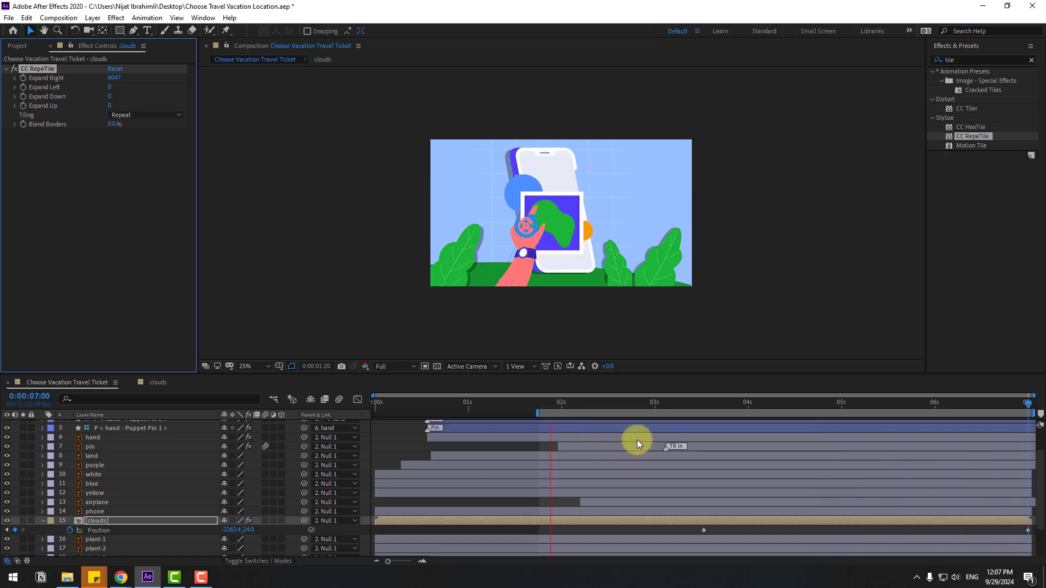
In the clouds comp, apply the Wiggle - position preset to the top-right cloud and preview
left_click(703, 403)
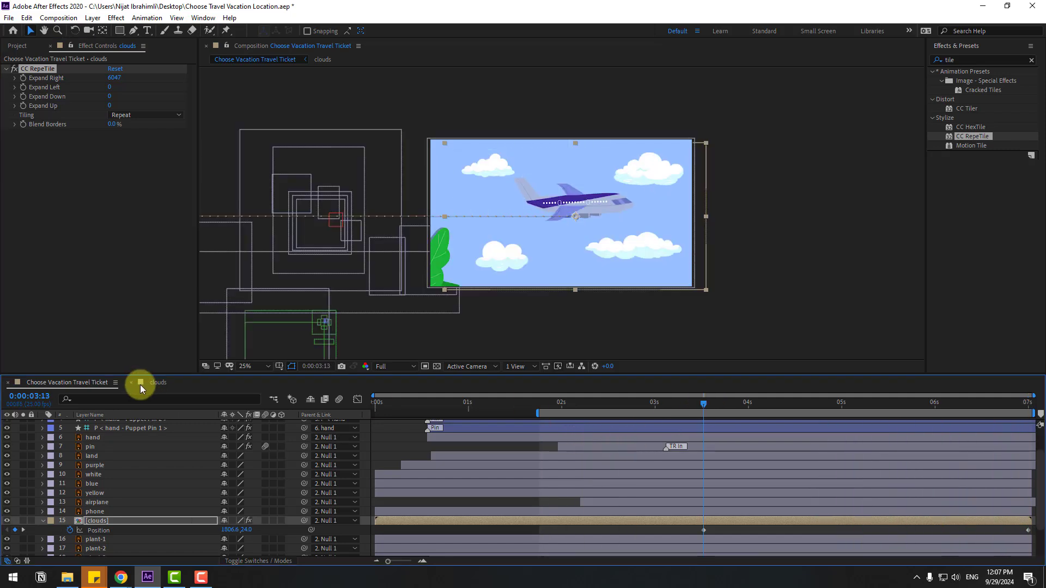
left_click(151, 383)
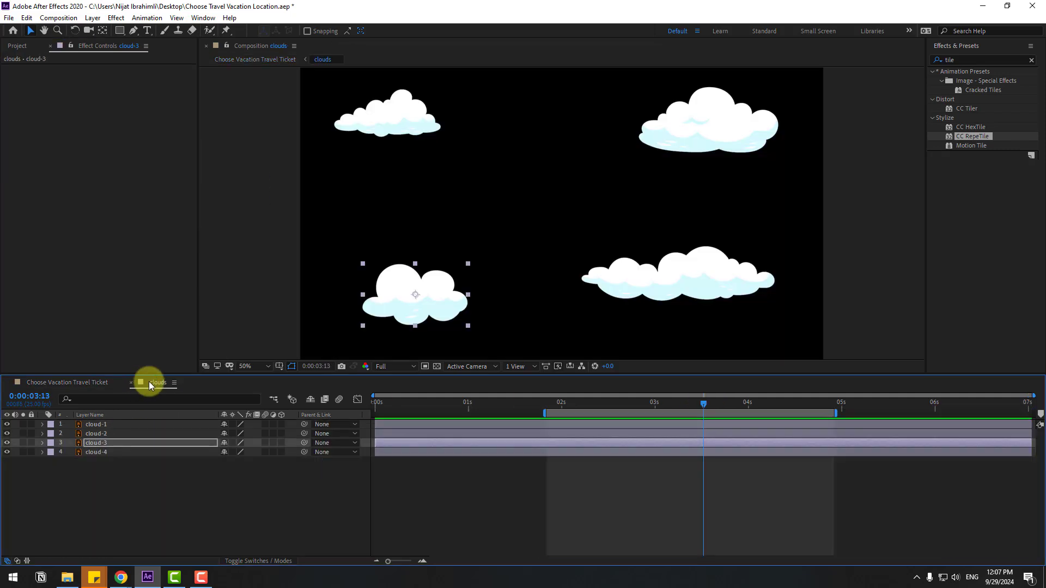
left_click(968, 57)
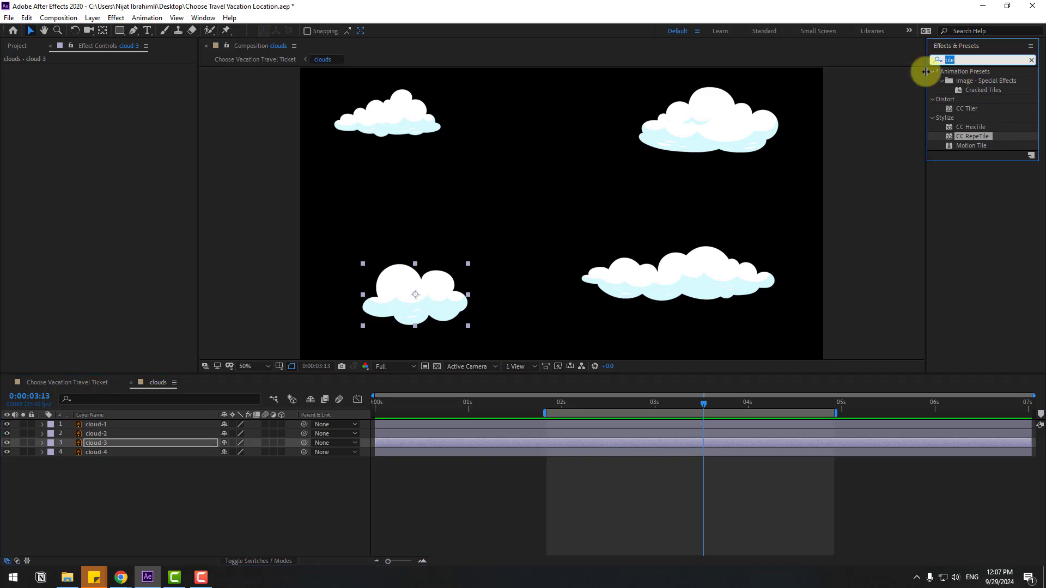
type("wiggle")
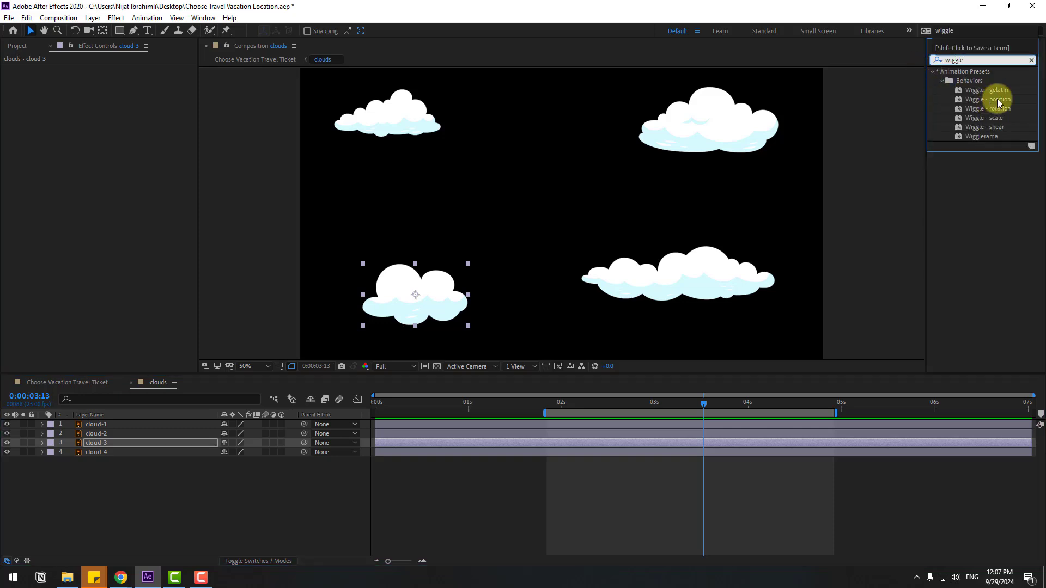
left_click_drag(1000, 103, 709, 132)
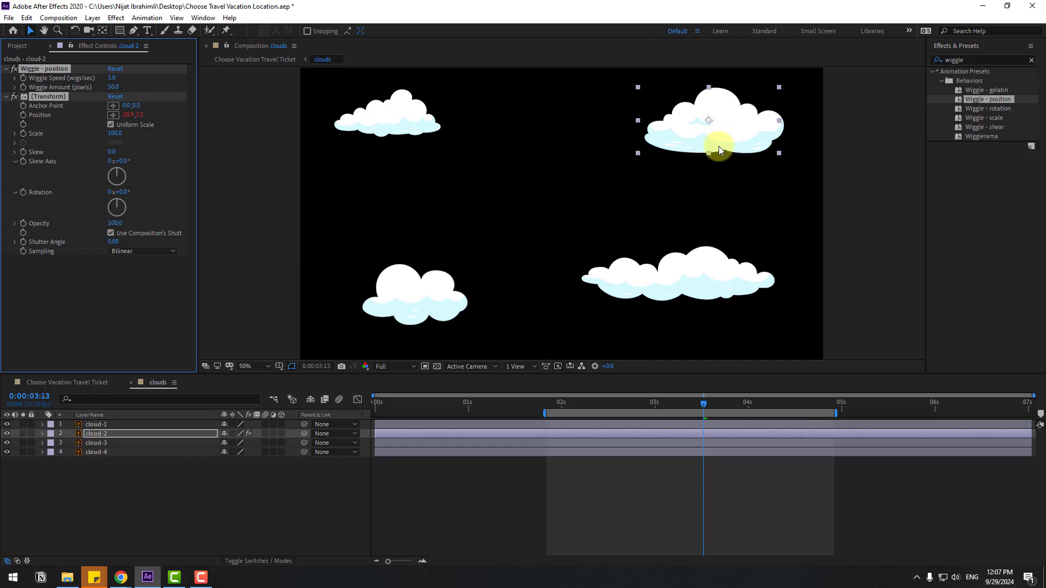
key("space")
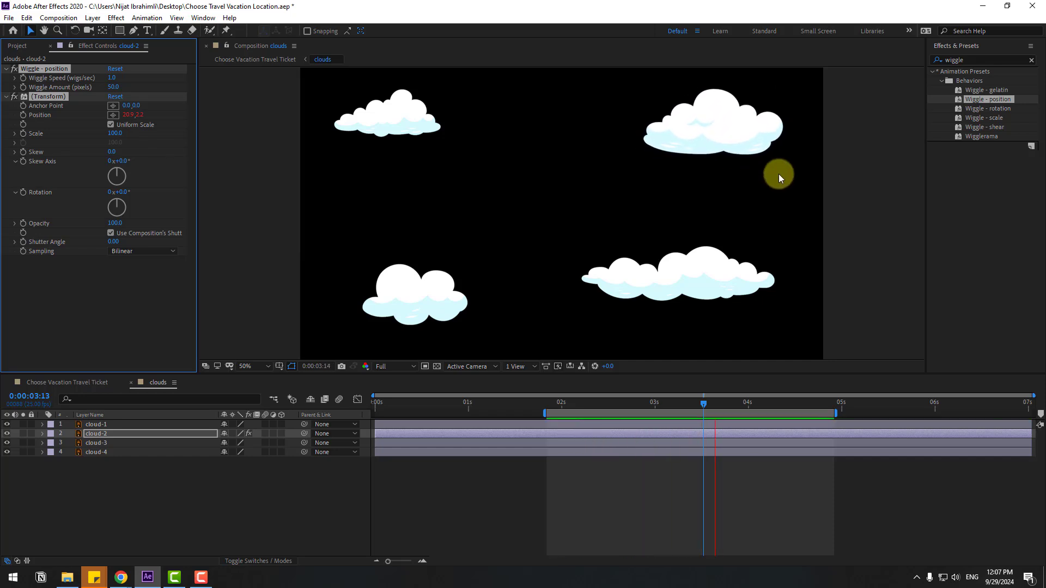
Apply Wiggle - position to the other three clouds, then return to the main composition
left_click_drag(986, 99, 385, 140)
left_click_drag(980, 99, 681, 275)
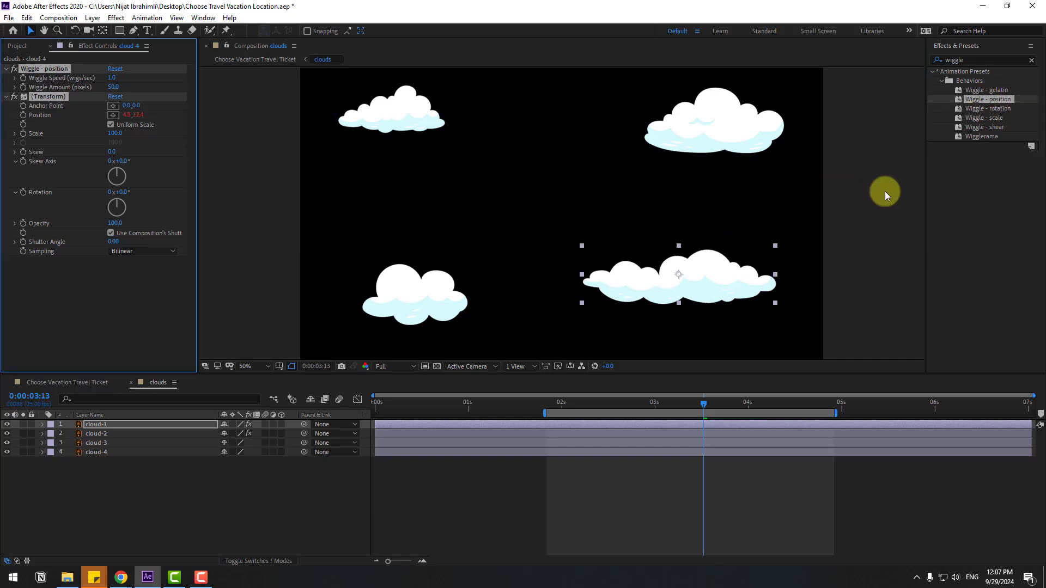
left_click_drag(986, 99, 406, 286)
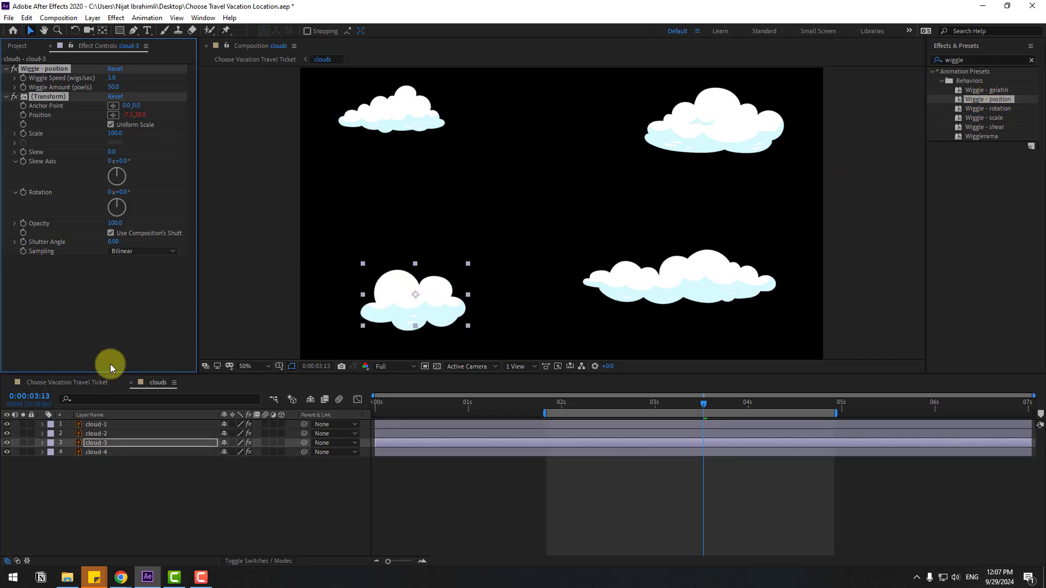
left_click(46, 387)
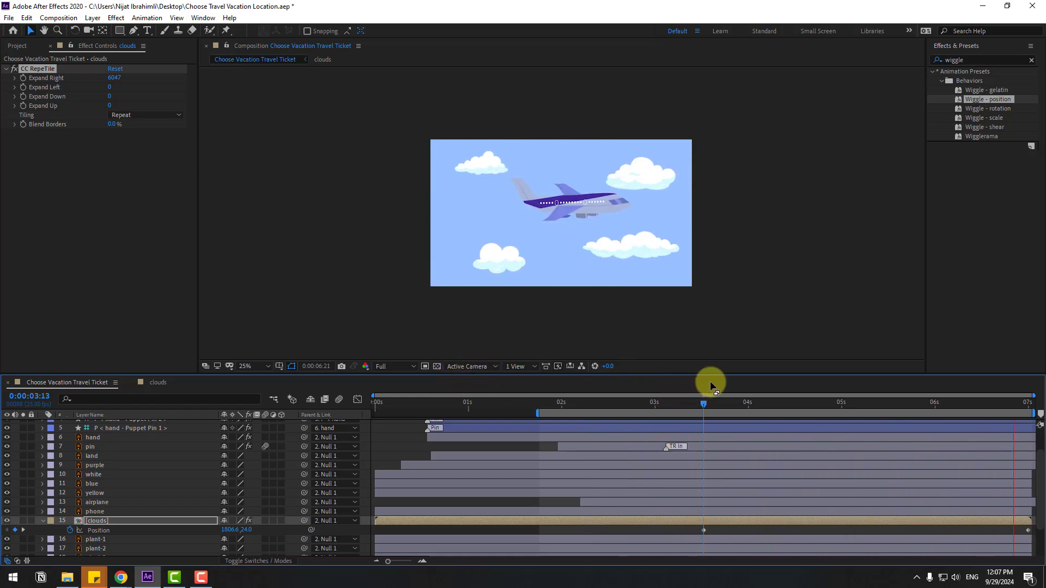
Apply the Wiggle - position preset (speed 1.0, amount 50.0) to the airplane and preview its drift
left_click_drag(711, 387, 778, 404)
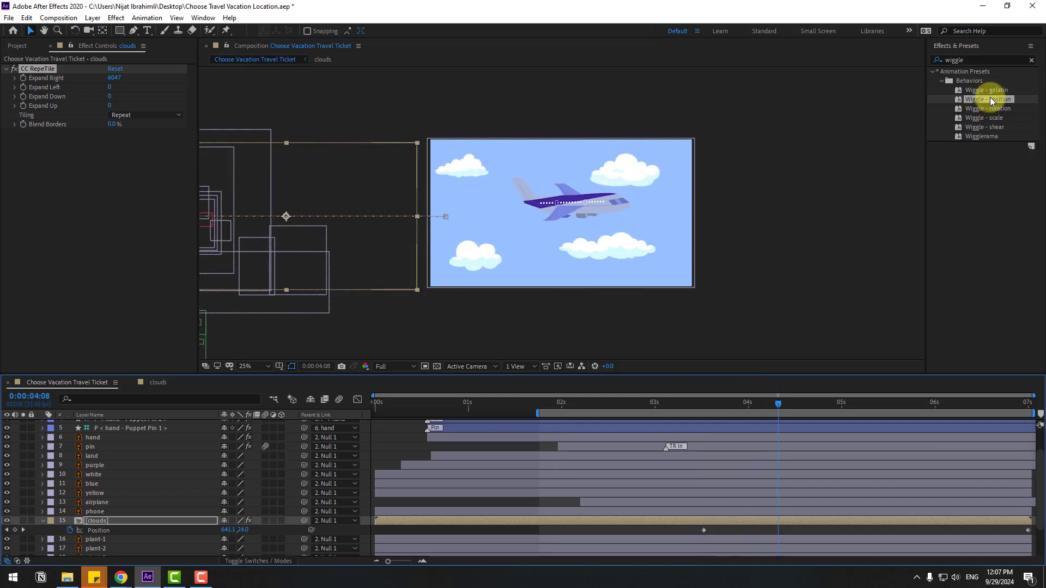
left_click_drag(992, 101, 598, 210)
key("space")
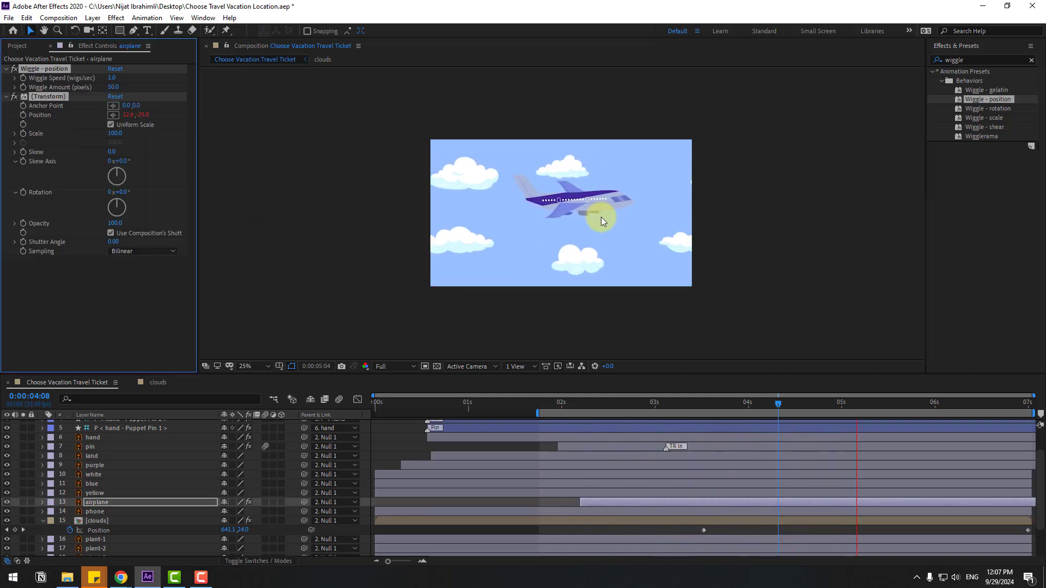
scroll(612, 227, "up", 2)
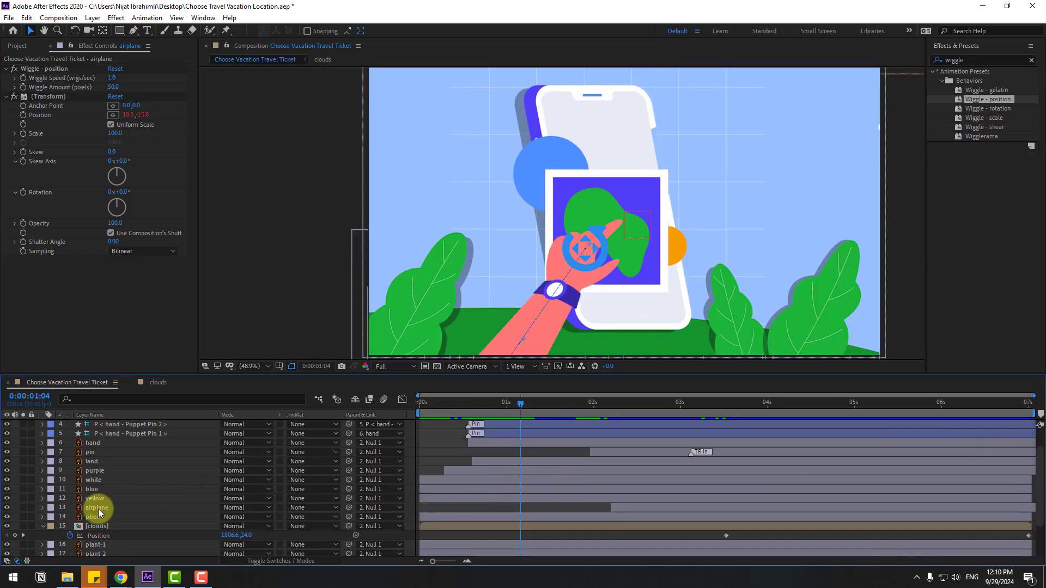
left_click(99, 511)
Create a black 1920×1080 solid named MASK and narrow it to the frame's central strip
mouse_move(104, 30)
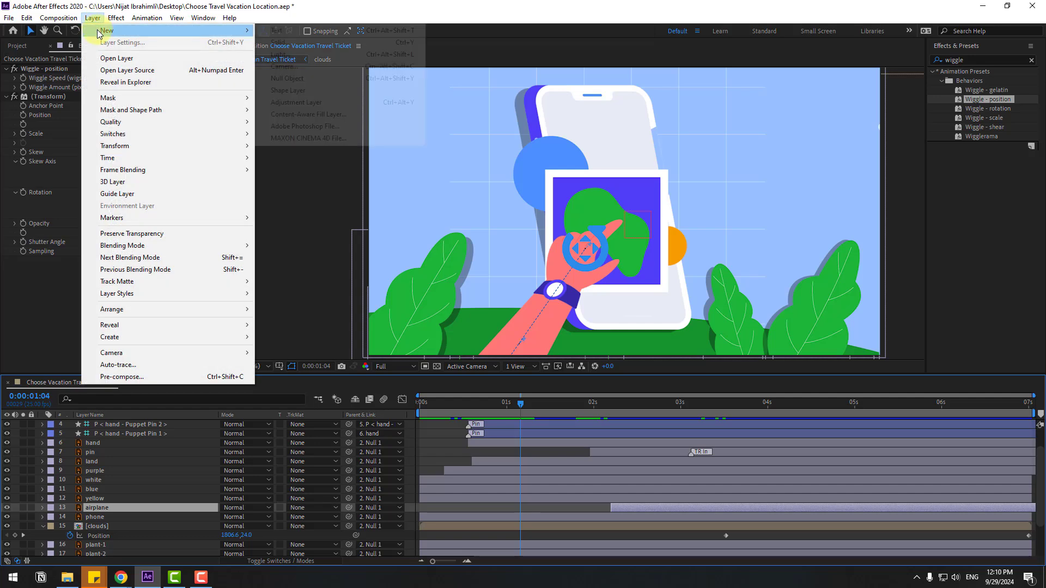
left_click(306, 43)
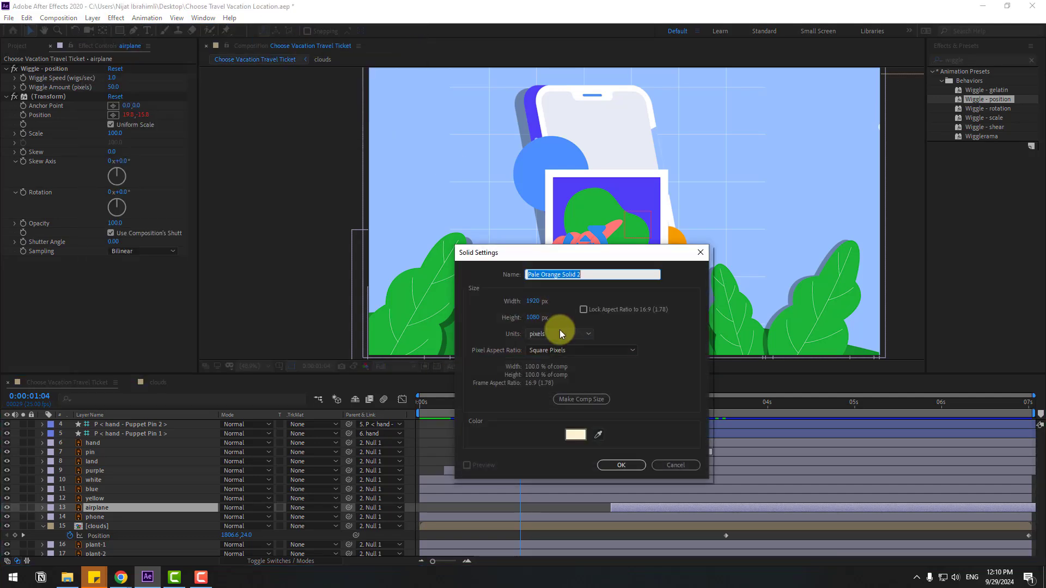
type("MASK")
left_click(576, 434)
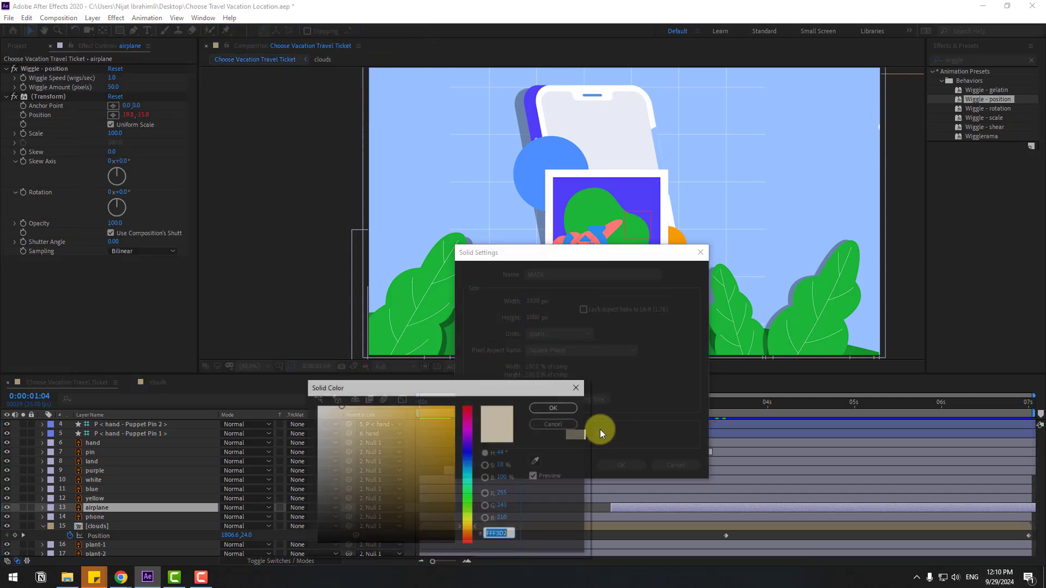
left_click(315, 545)
left_click(542, 408)
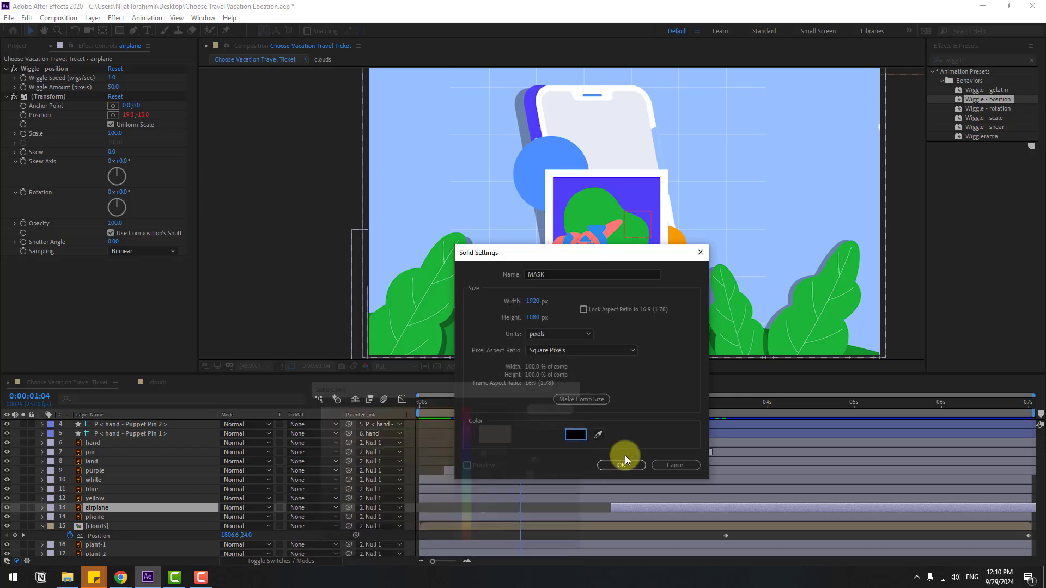
left_click(627, 462)
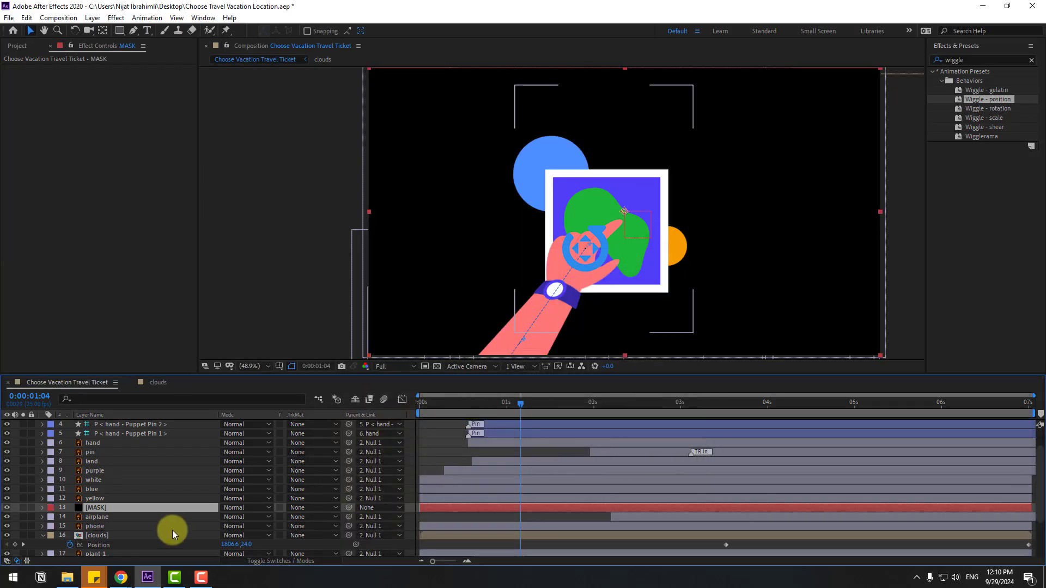
left_click_drag(881, 211, 782, 217)
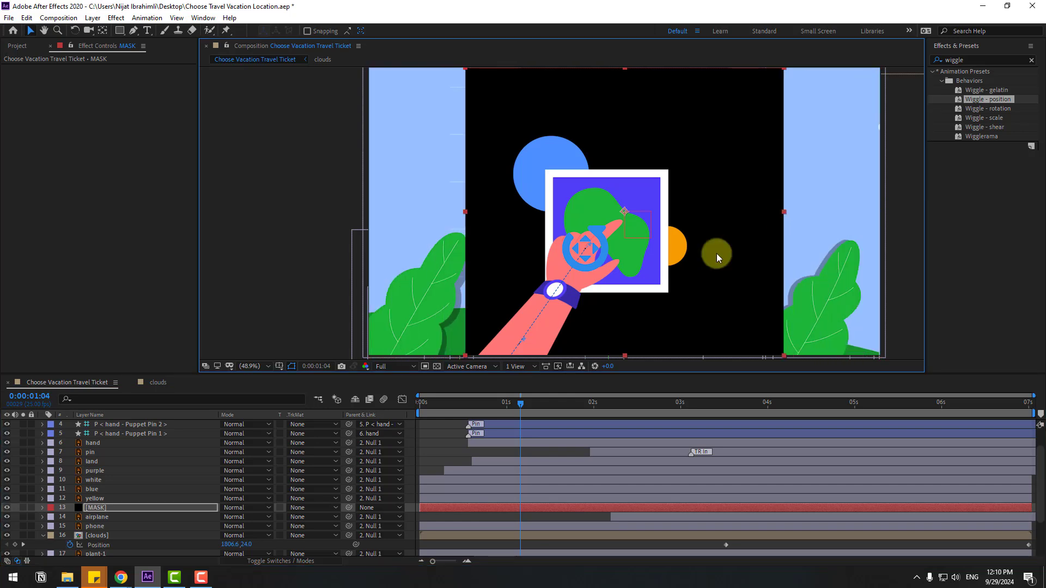
left_click(94, 518)
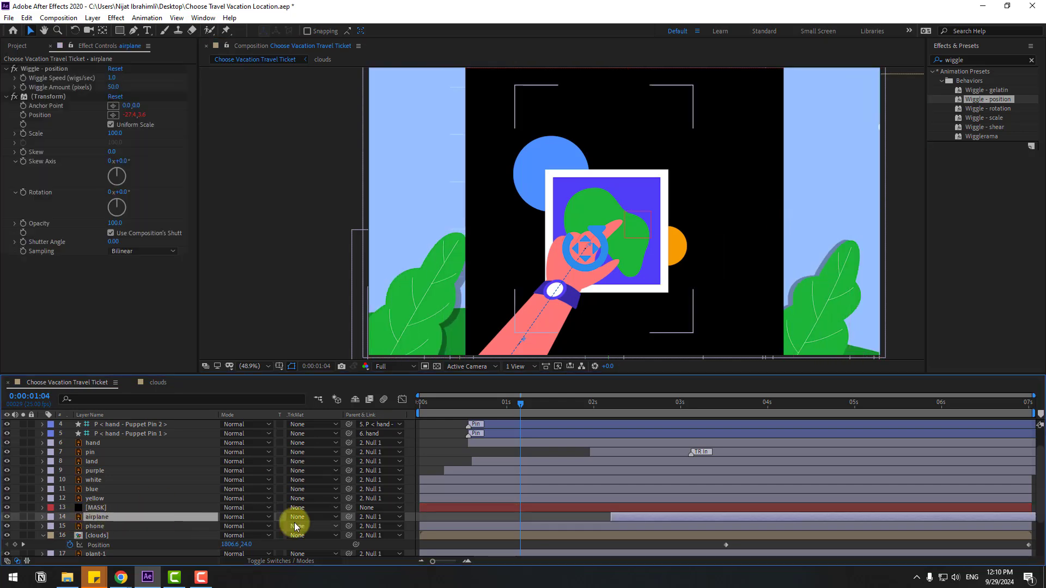
Set the airplane's Track Matte to Alpha Inverted Matte "[MASK]" and widen MASK slightly leftward
left_click(264, 561)
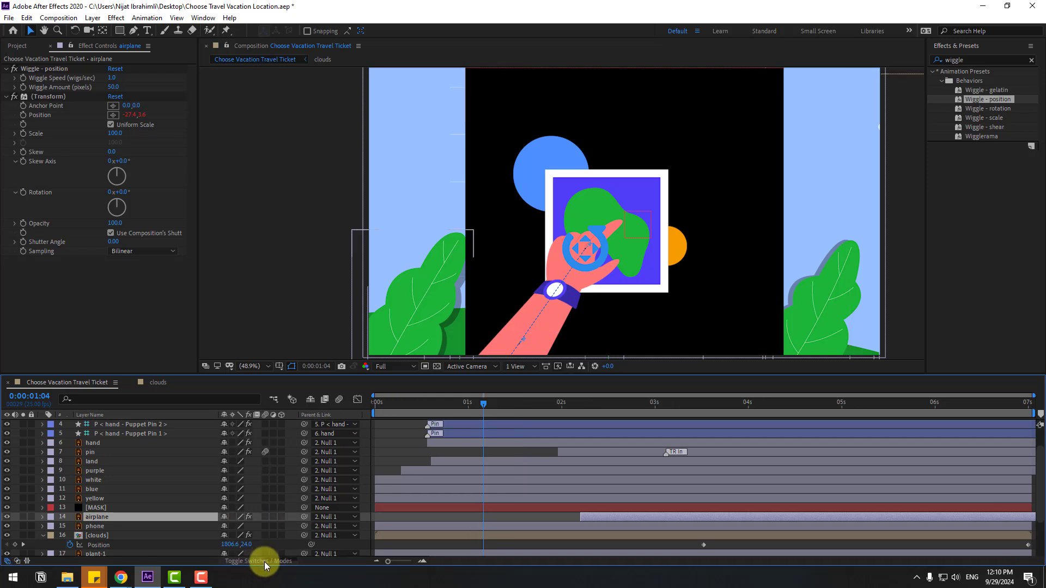
left_click(264, 561)
left_click(264, 563)
left_click(267, 561)
left_click(303, 518)
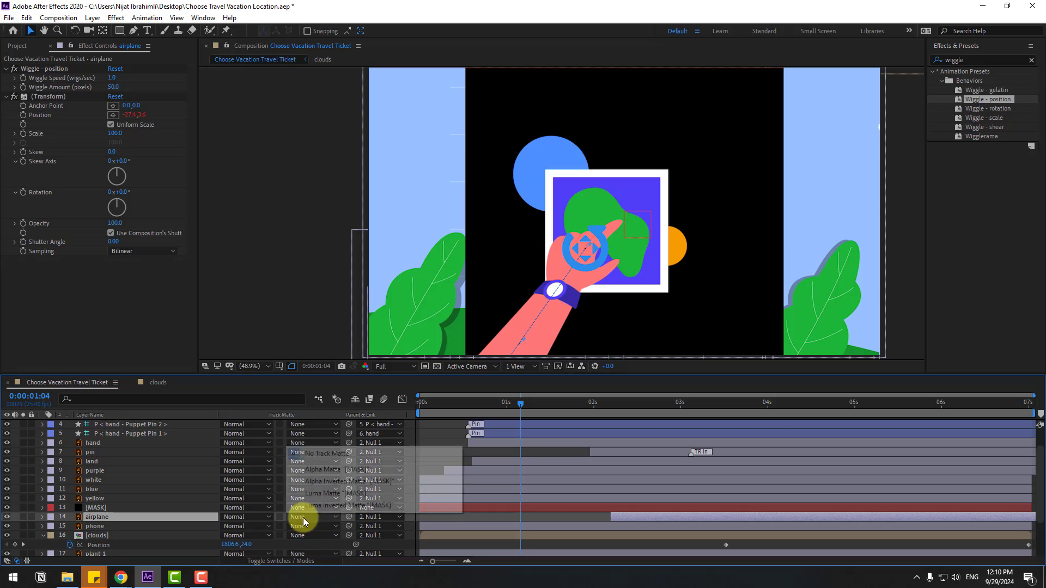
left_click(361, 482)
mouse_move(614, 406)
left_mouse_down()
mouse_move(615, 418)
mouse_move(549, 405)
mouse_move(635, 410)
left_mouse_up()
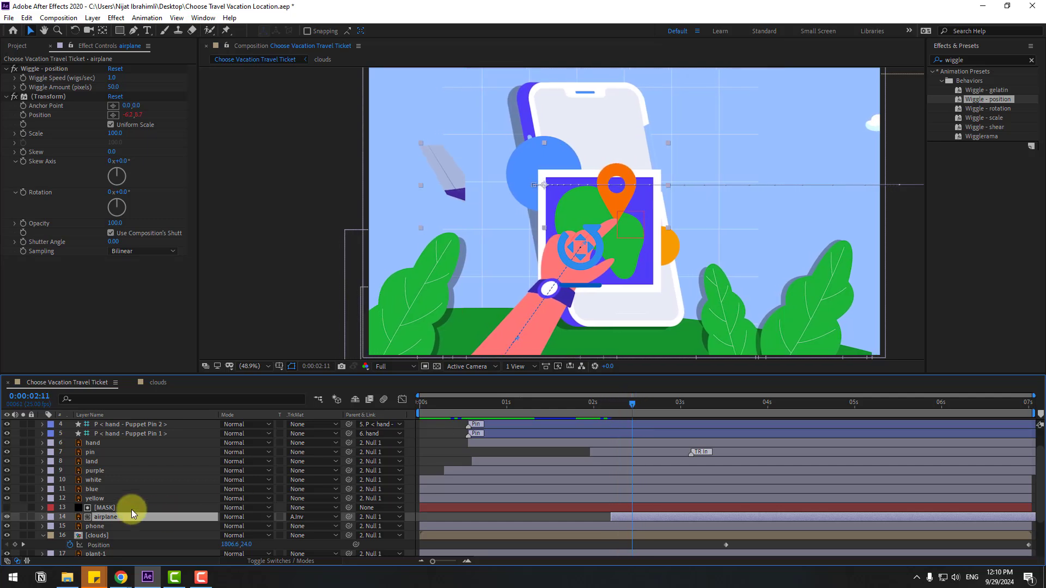
left_click(105, 508)
left_click_drag(464, 213, 453, 212)
left_click(126, 515)
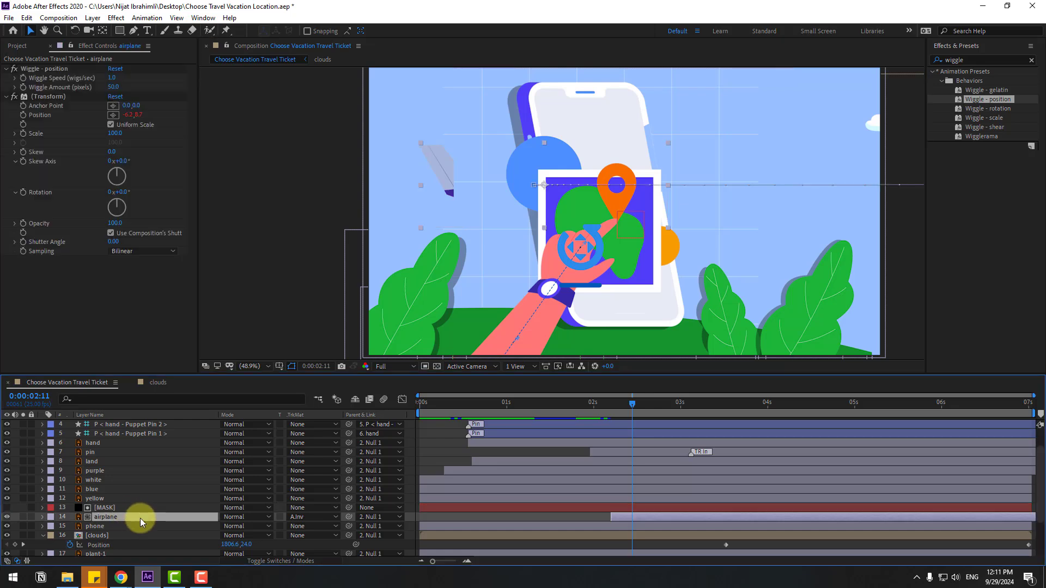
scroll(140, 518, "up", 2)
left_click(112, 534)
left_click_drag(347, 536, 99, 434)
scroll(594, 514, "down", 3)
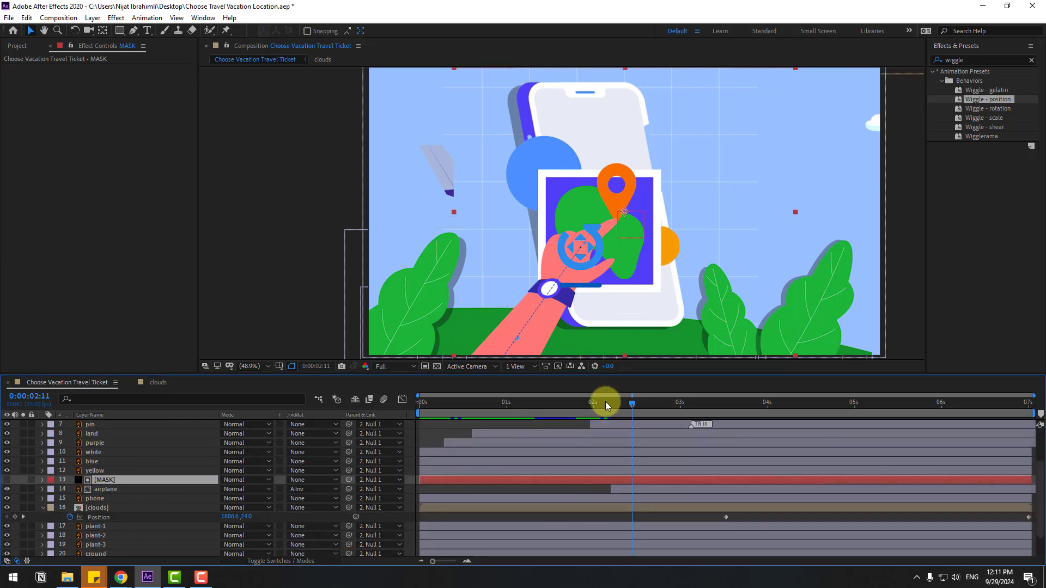
left_click_drag(473, 206, 429, 208)
left_click_drag(626, 403, 670, 409)
left_click_drag(649, 216, 540, 213)
left_click(689, 374)
left_click_drag(670, 407, 646, 403)
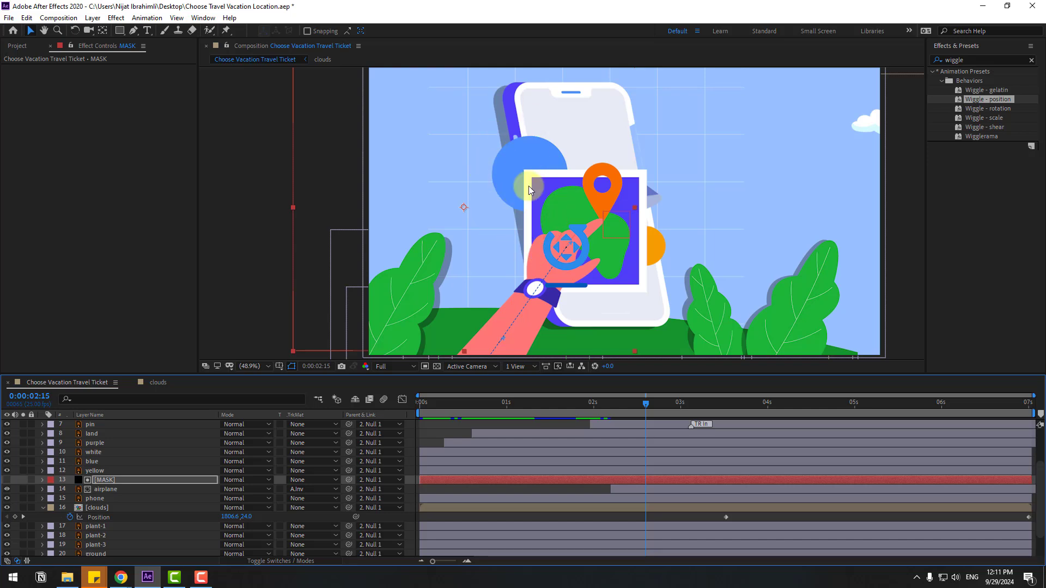
left_click_drag(618, 403, 427, 374)
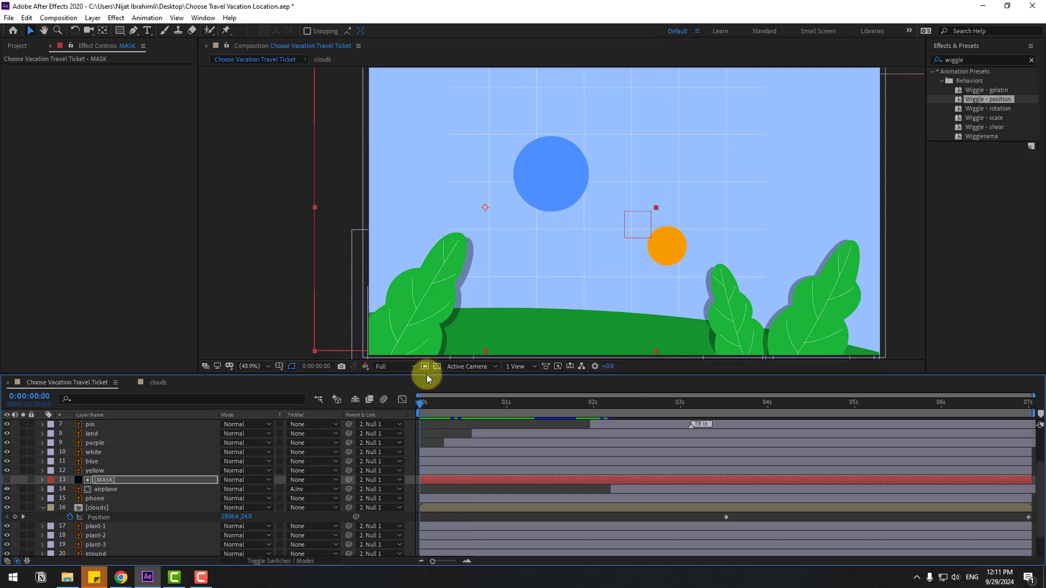
Move plant-1's anchor point to the lower tip of its leaf
scroll(124, 515, "down", 2)
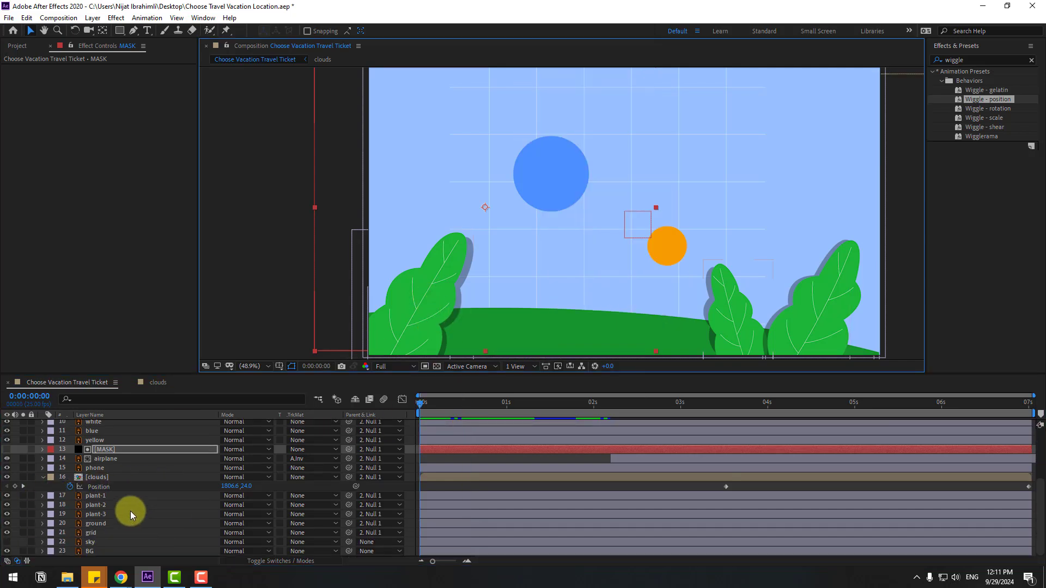
left_click(102, 498)
scroll(497, 297, "down", 2)
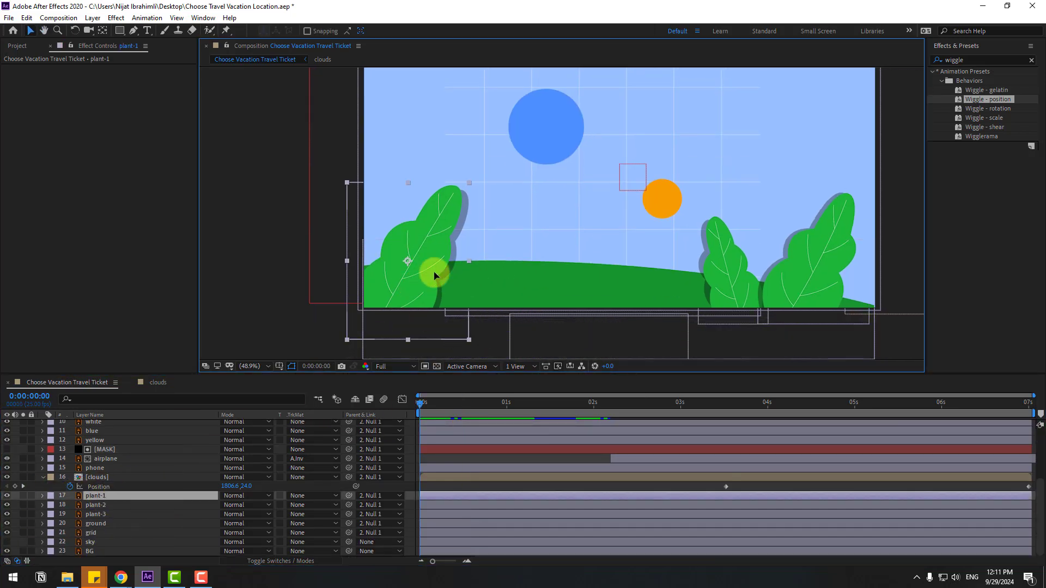
left_click_drag(392, 285, 434, 266)
left_click(117, 31)
left_click(103, 30)
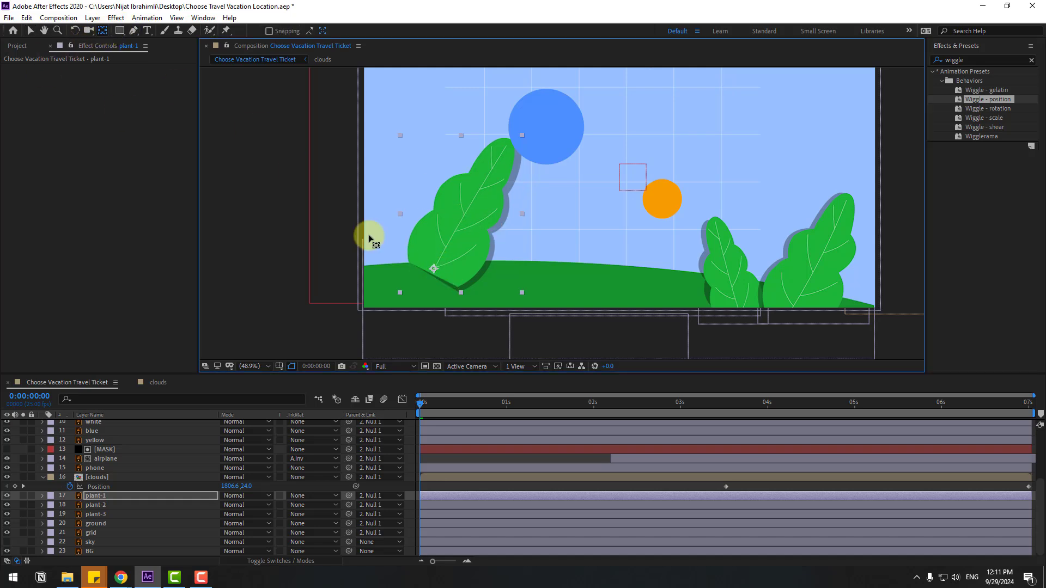
left_click(31, 31)
Set plant-2's anchor point near the base of the right leaf and set that leaf back on the ground
left_click_drag(717, 271, 683, 276)
left_click(102, 30)
left_click(812, 261)
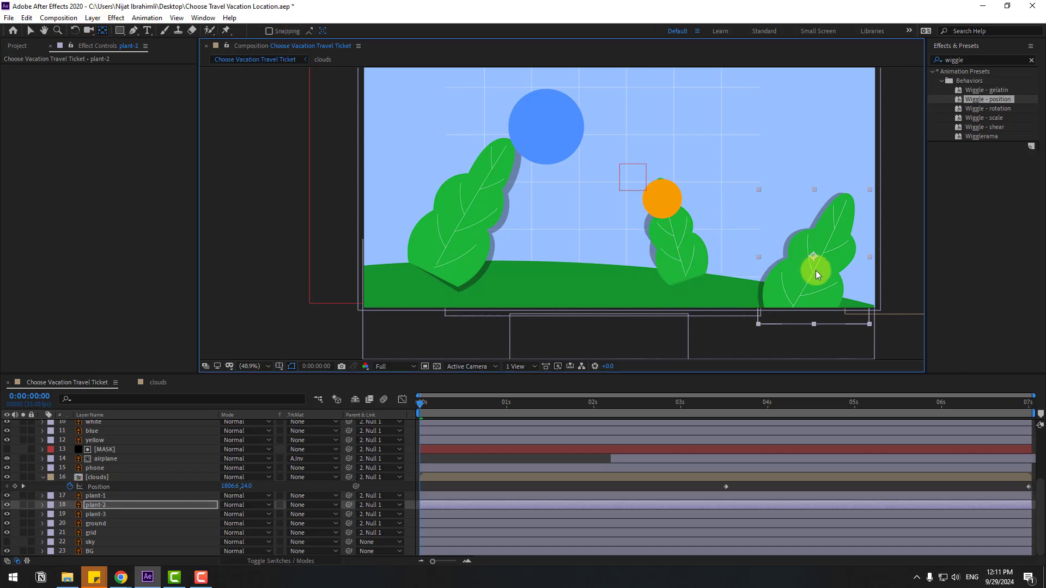
left_click_drag(816, 270, 788, 275)
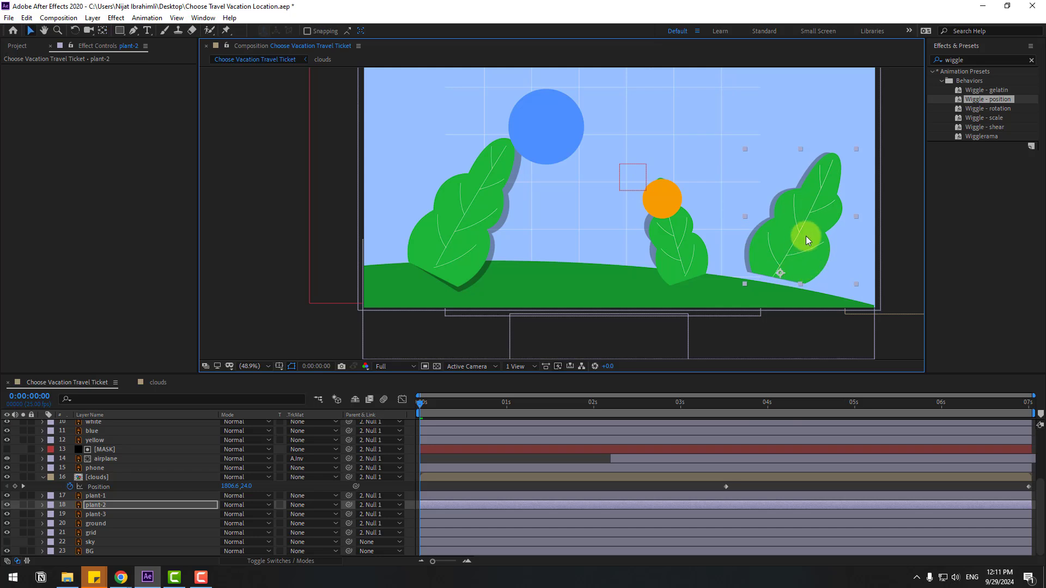
left_click_drag(798, 227, 822, 263)
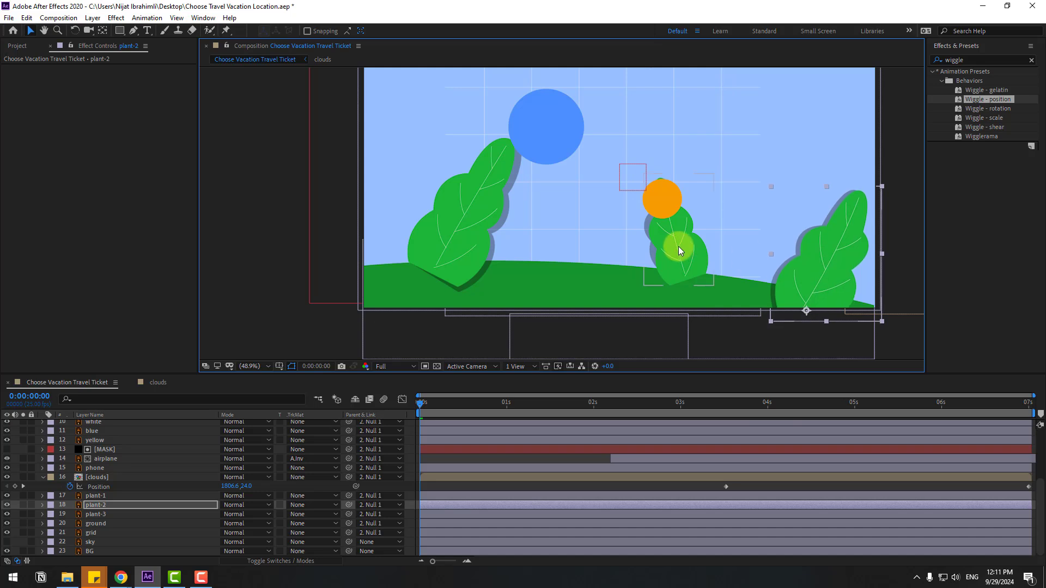
Settle the middle and left leaves back on the ground and save the project
left_click_drag(678, 246, 737, 282)
left_click_drag(454, 226, 403, 275)
key("ctrl+s")
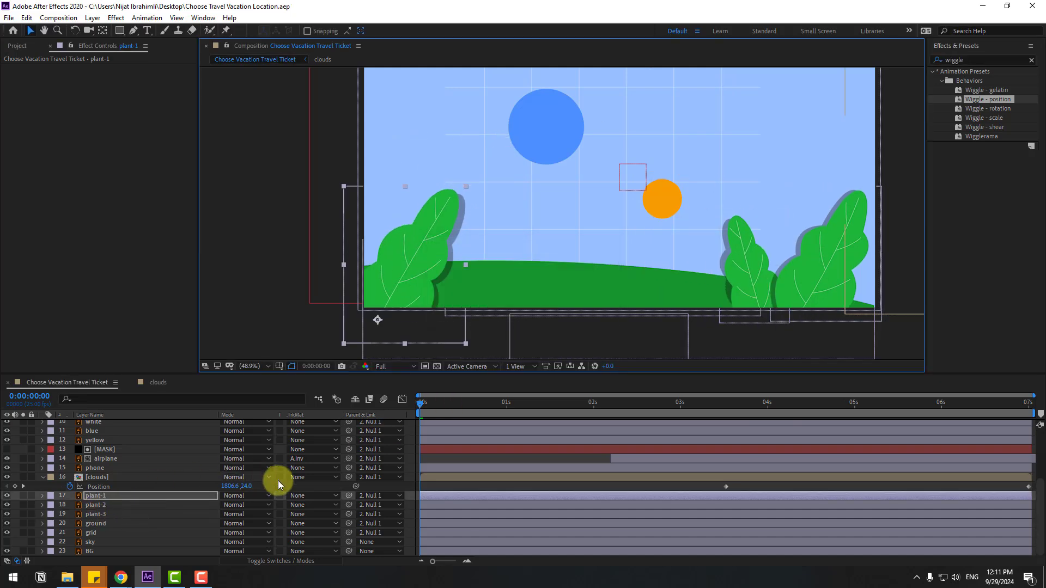
Reveal the Rotation property of plant-1, plant-2 and plant-3
left_click(99, 495)
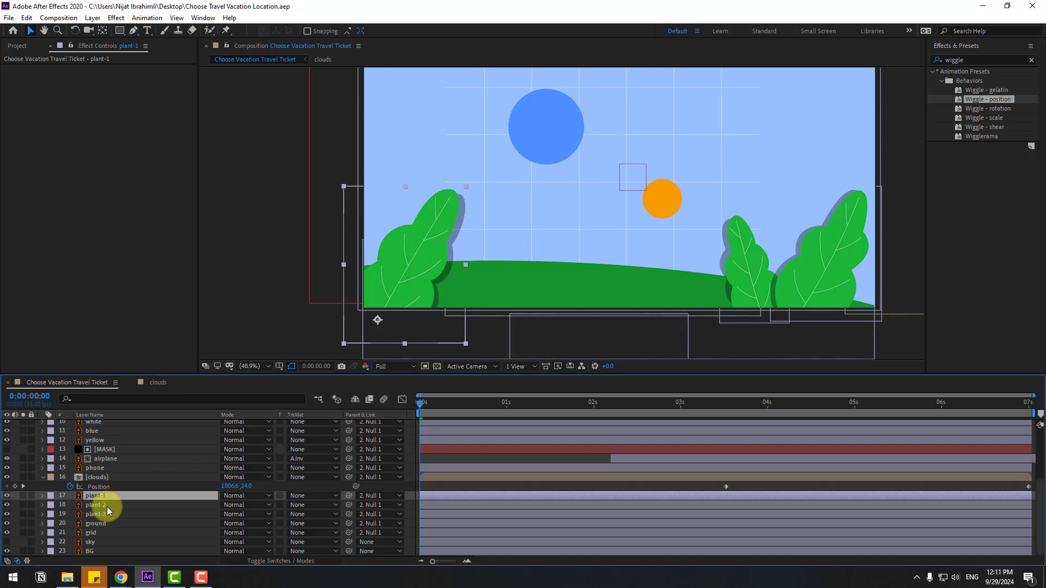
left_click(112, 513, "shift")
key("r")
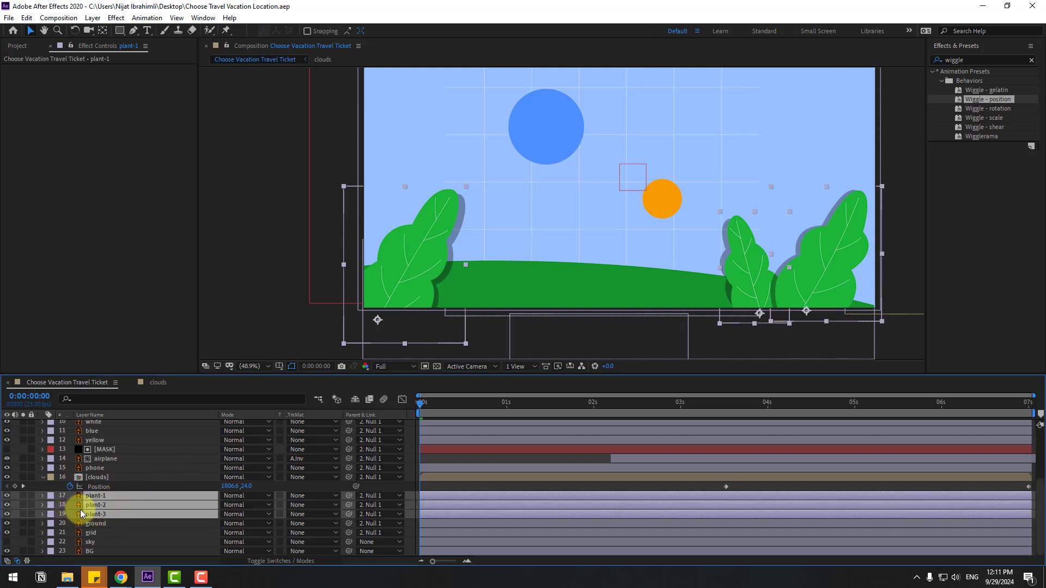
left_click(60, 512)
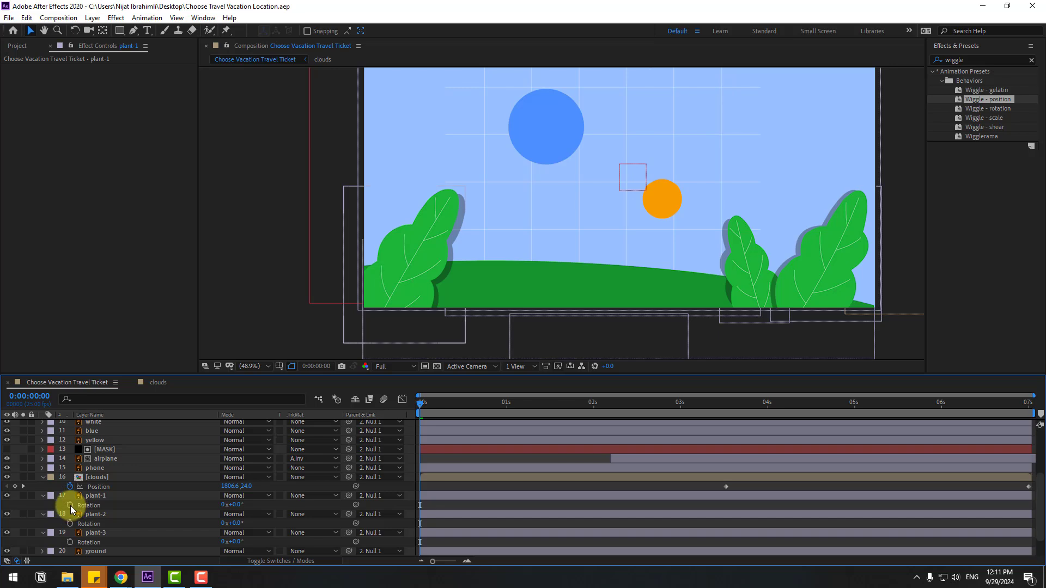
Add a wiggle(1,9) expression to plant-1's Rotation and preview the sway
left_click(70, 506, "alt")
type("w")
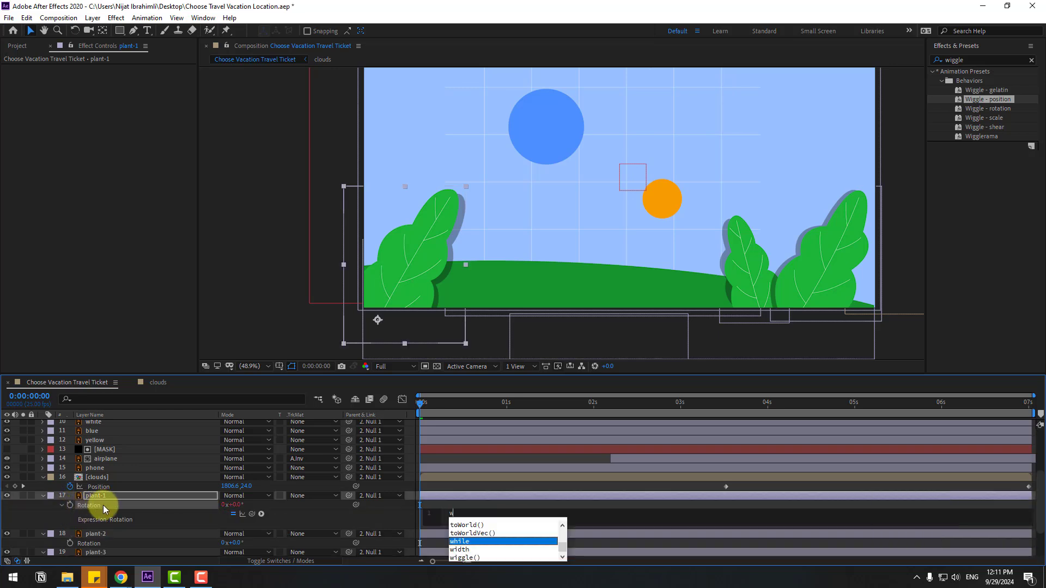
type("iggle(1,9")
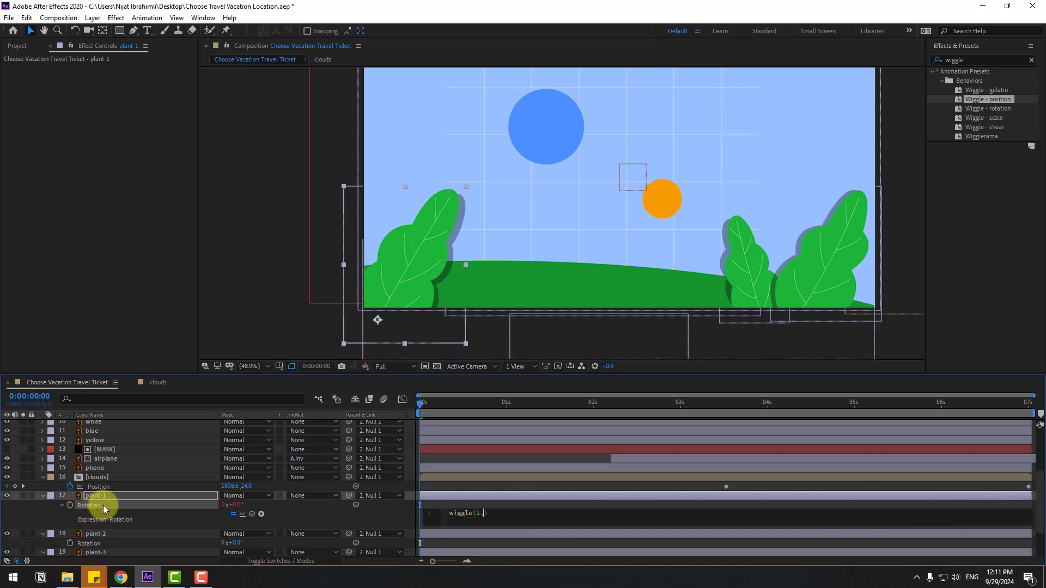
left_click(440, 502)
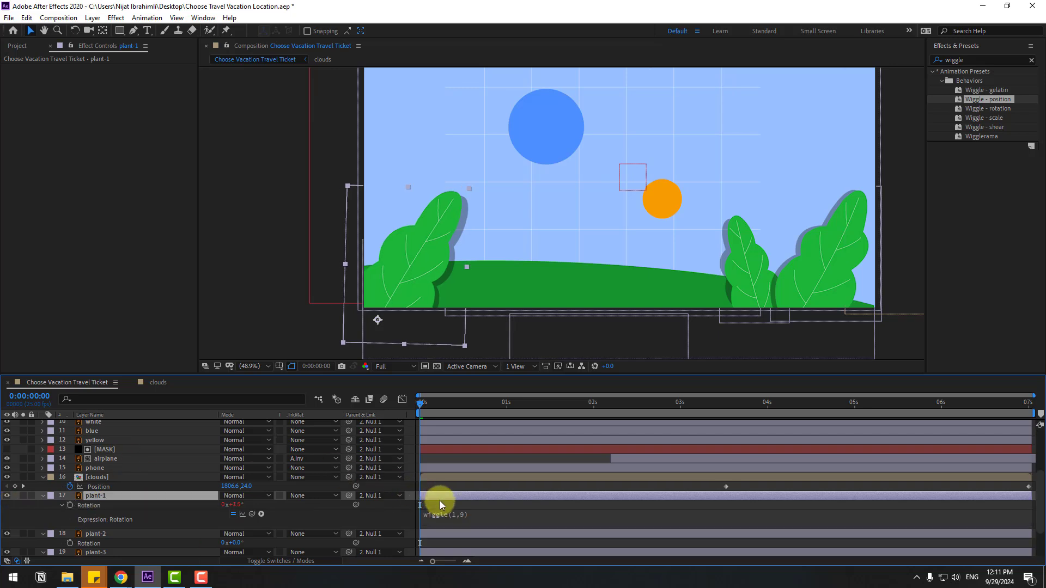
key("space")
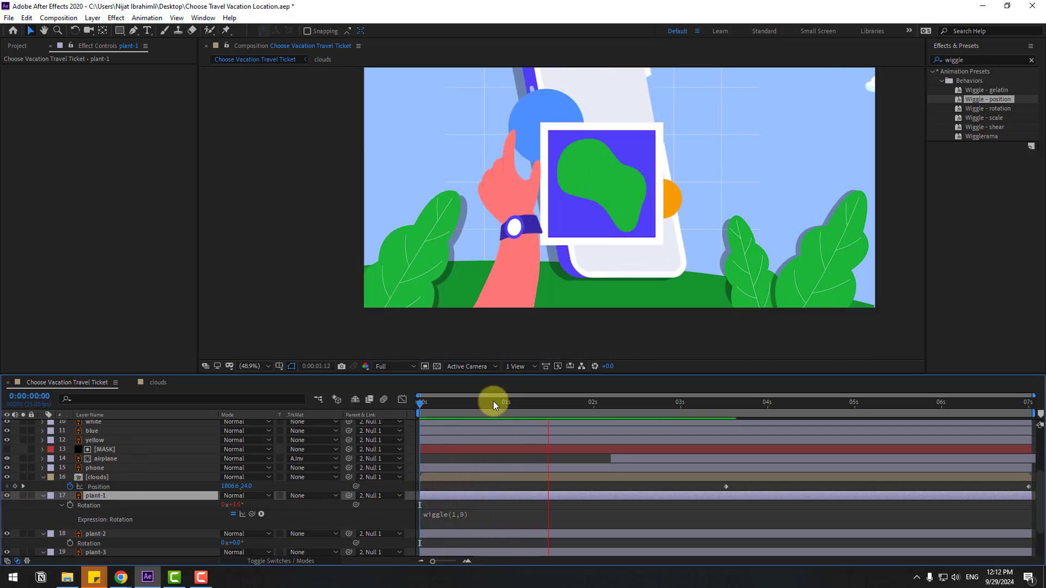
key("space")
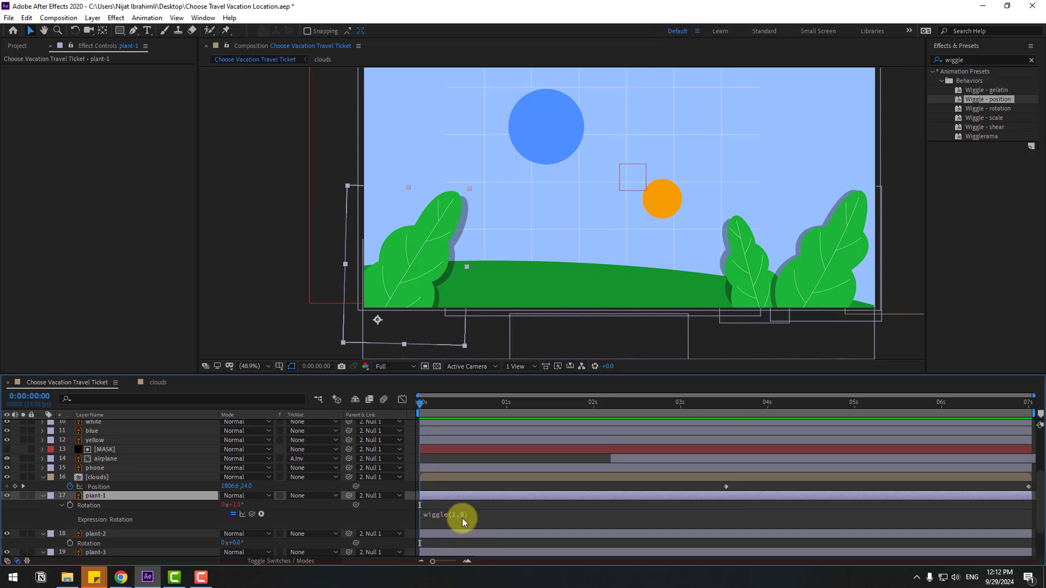
left_click(462, 516)
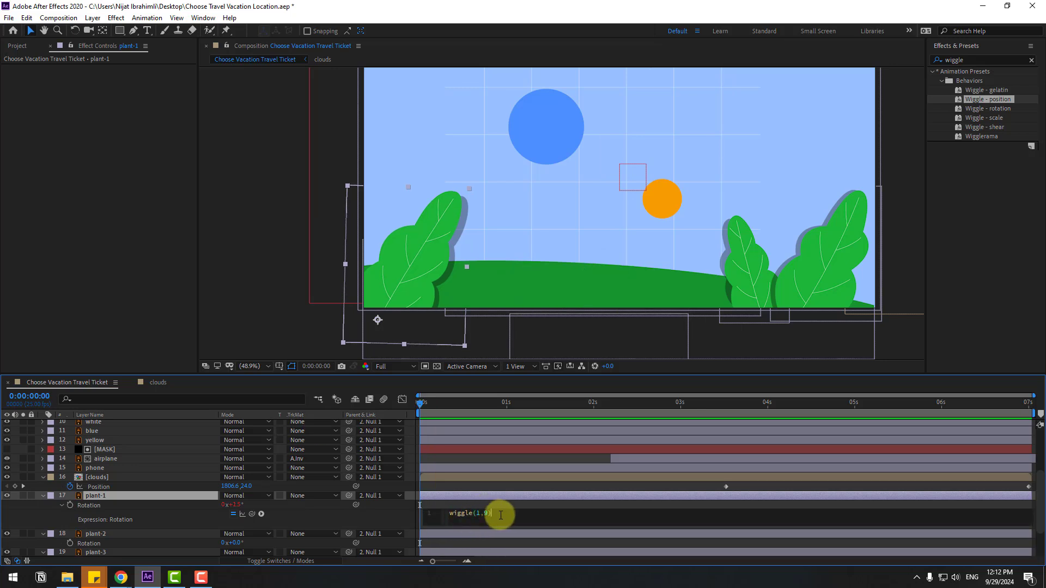
left_click(436, 501)
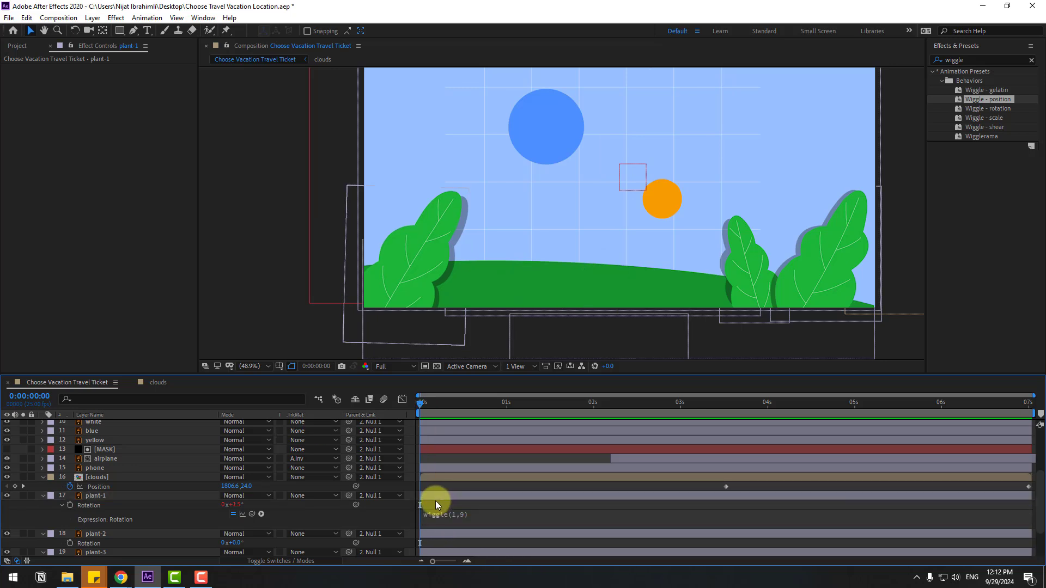
left_click(44, 496)
Give plant-2's Rotation the wiggle(1,9) expression, then start a Rotation expression on plant-3
left_click(100, 505)
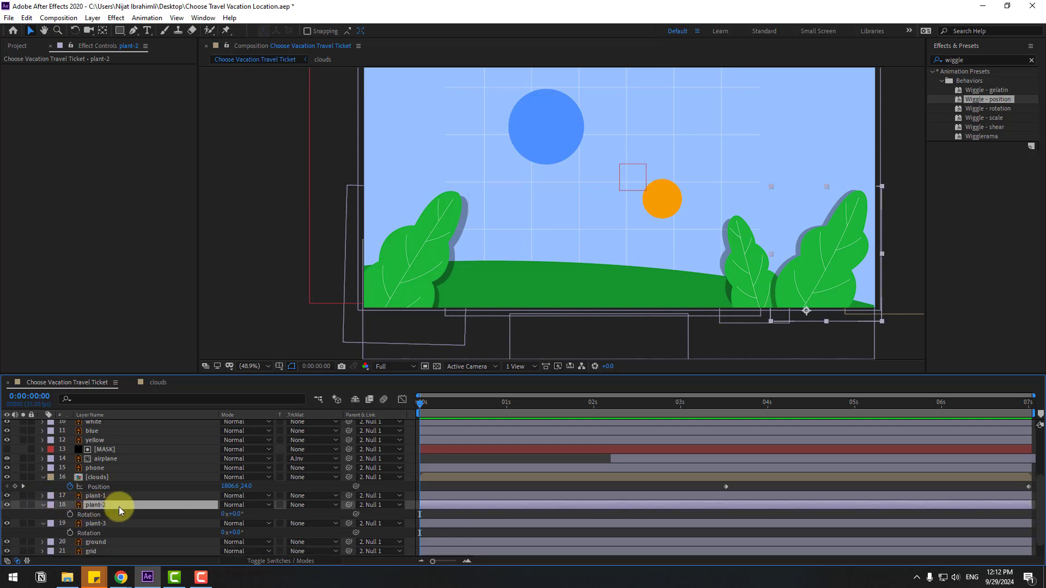
left_click(69, 514, "alt")
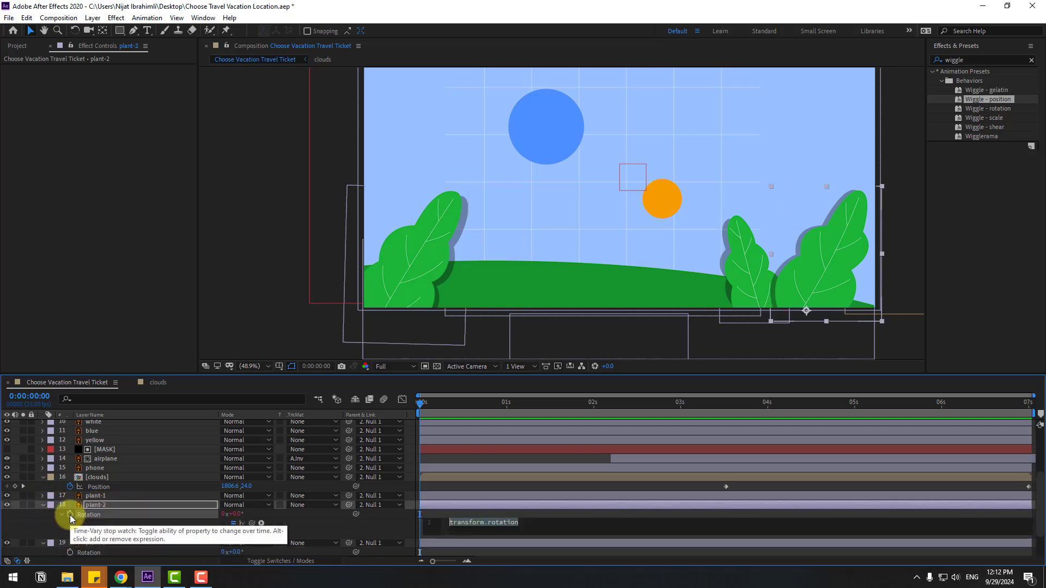
left_click(482, 512)
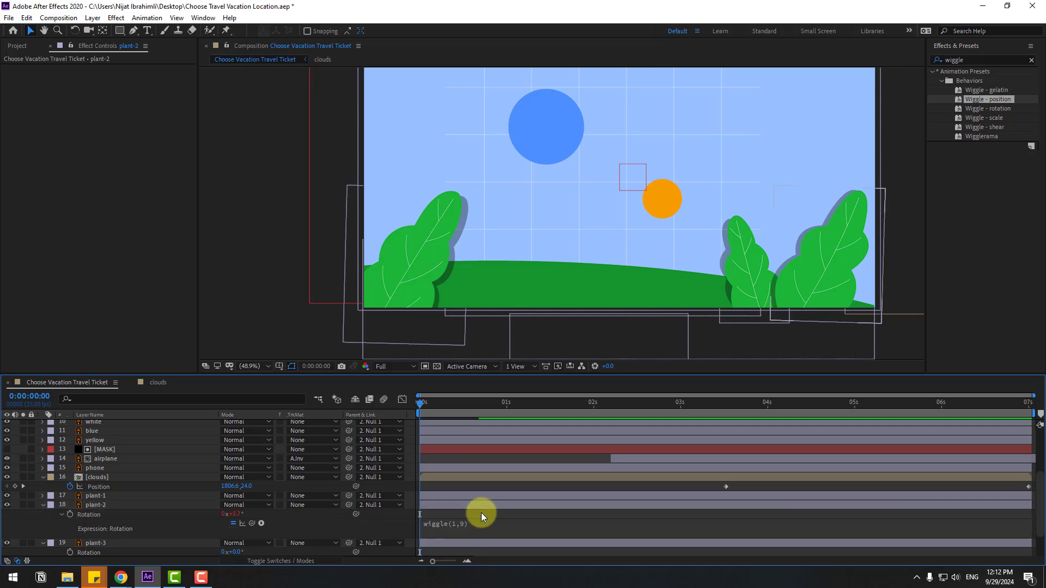
key("space")
key("space")
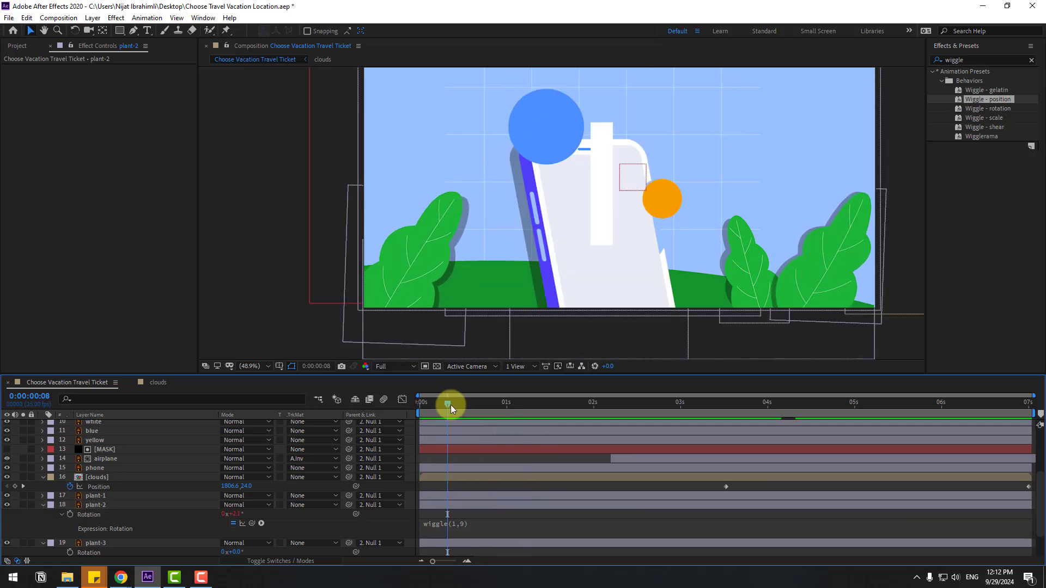
left_click(43, 505)
left_click(94, 515)
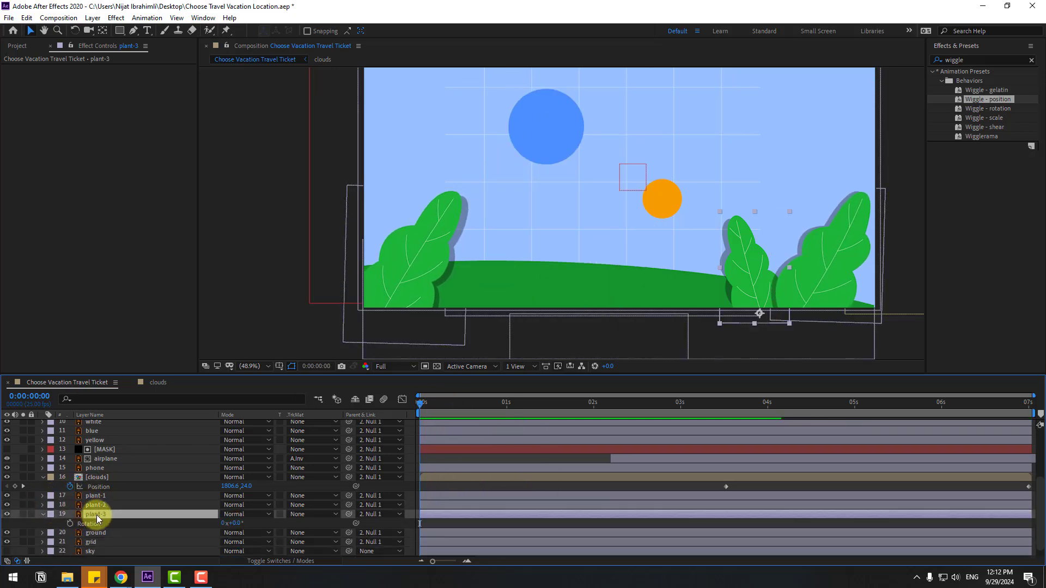
left_click(70, 524, "alt")
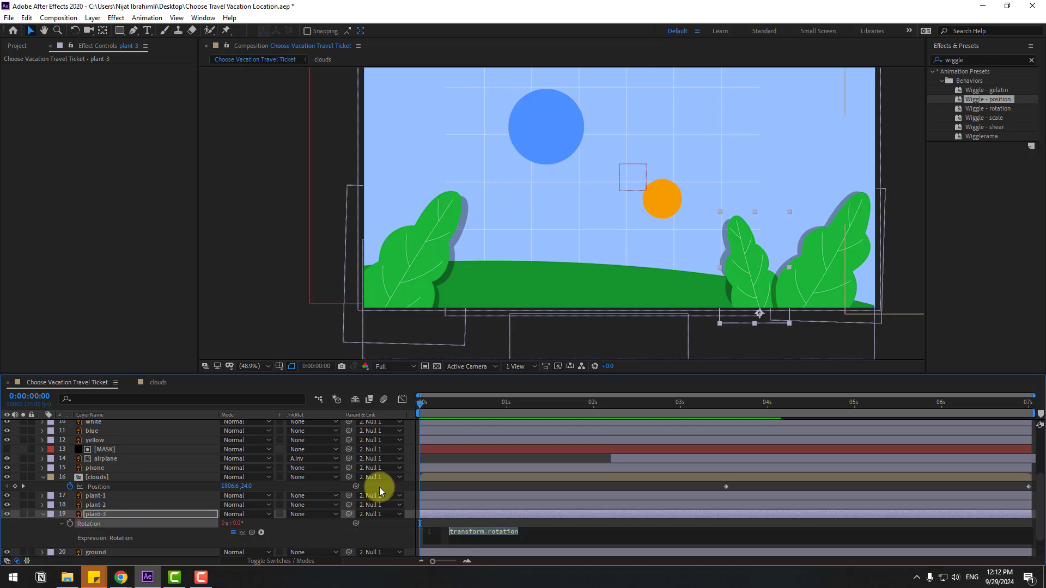